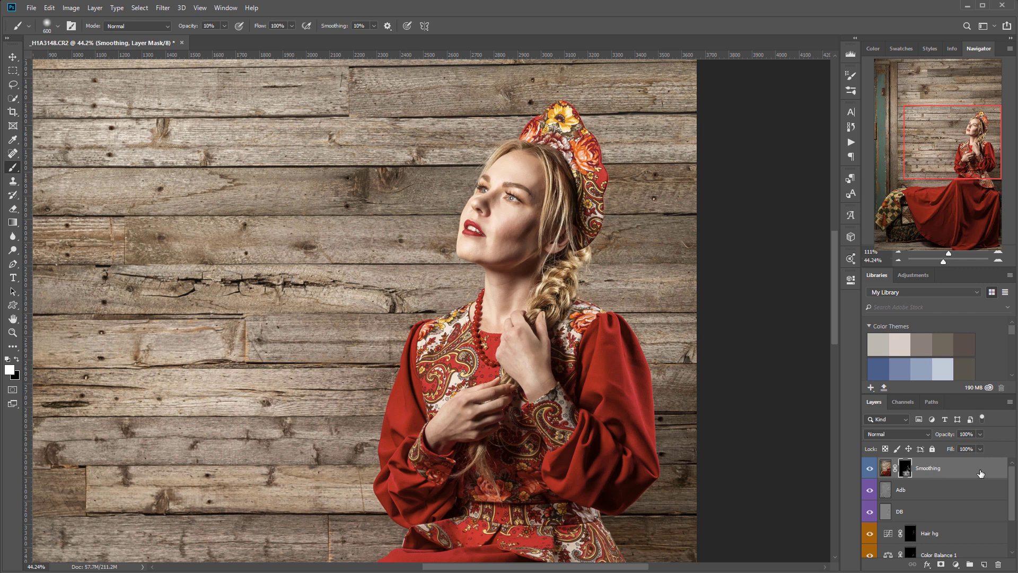
# - Stamp all visible layers into a new top layer and rename it 'Hair smoothing'
pyautogui.hotkey('ctrl', 'alt', 'shift', 'e')
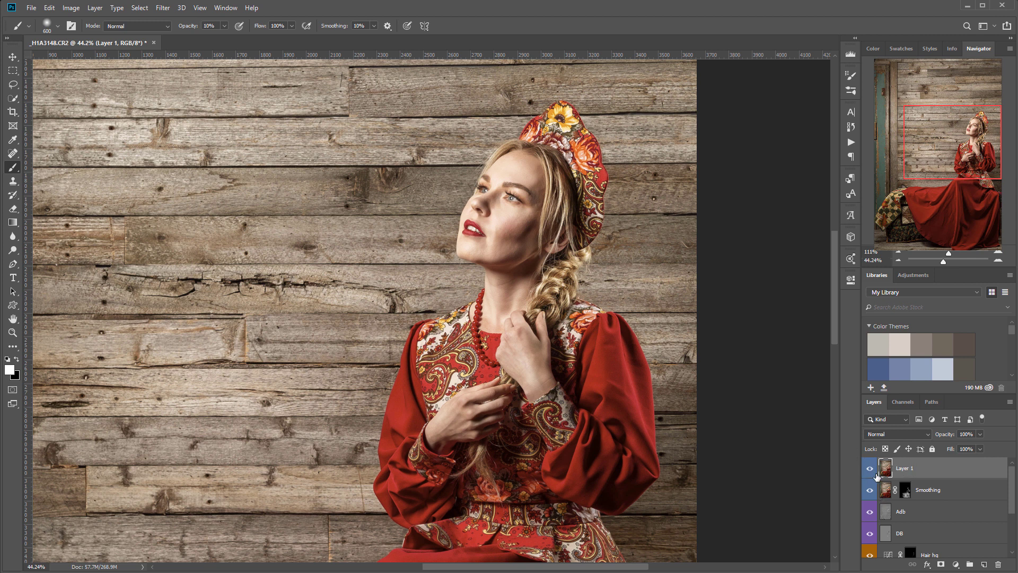
pyautogui.doubleClick(905, 468)
pyautogui.click(963, 470)
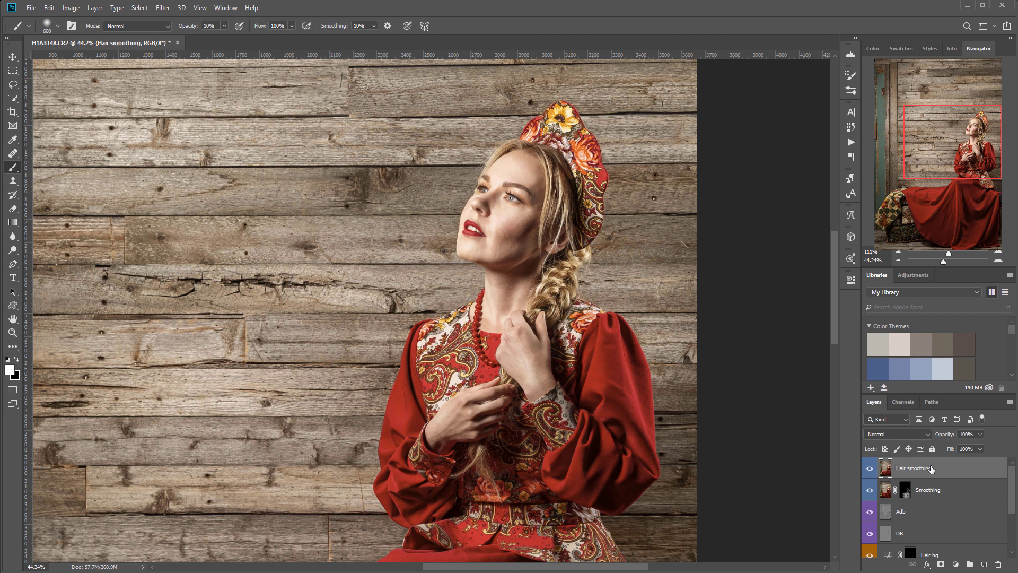
# - Open the Oil Paint filter and preview it over the hair, headdress and braid
pyautogui.click(159, 8)
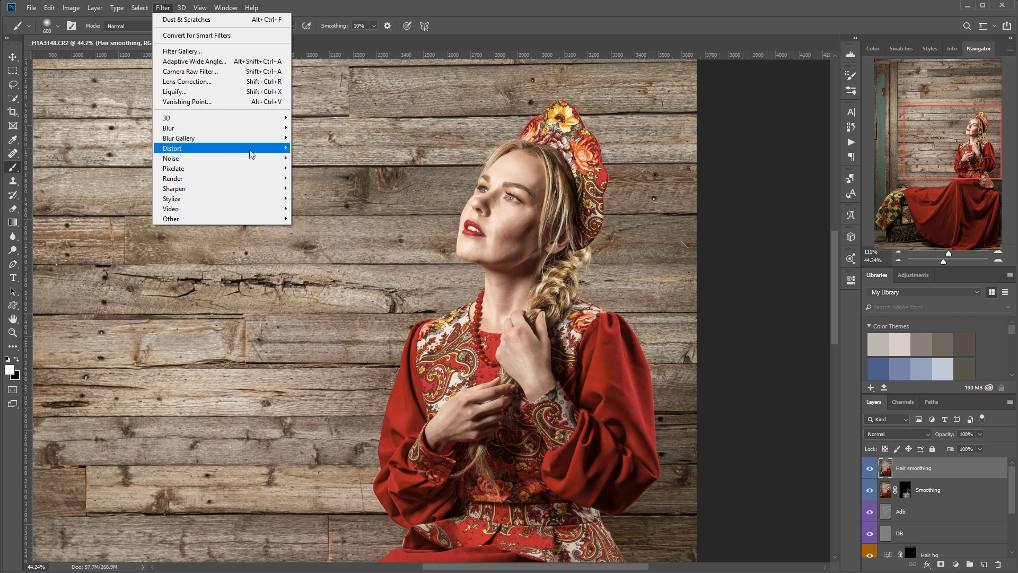
pyautogui.moveTo(246, 206)
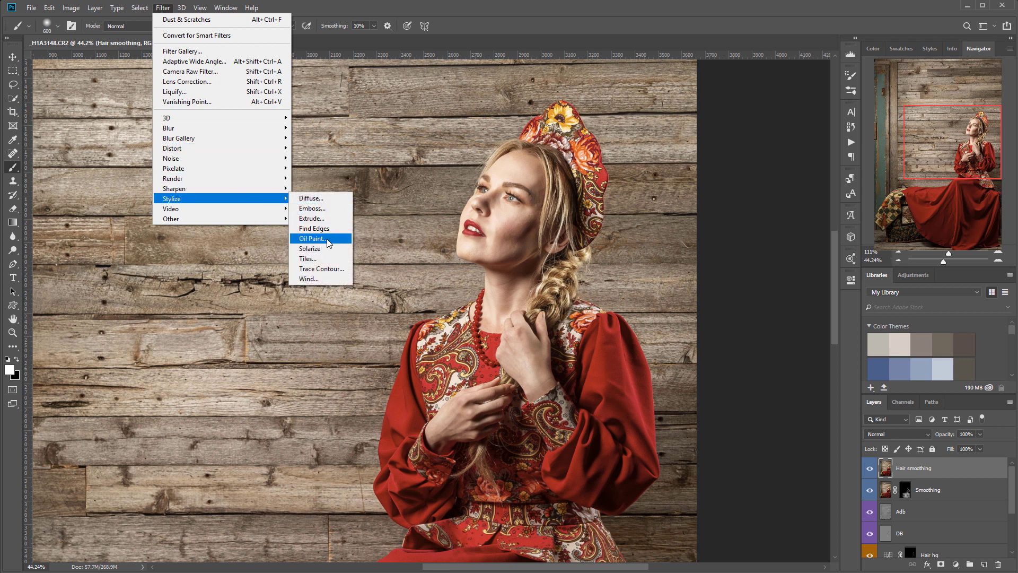
pyautogui.click(313, 239)
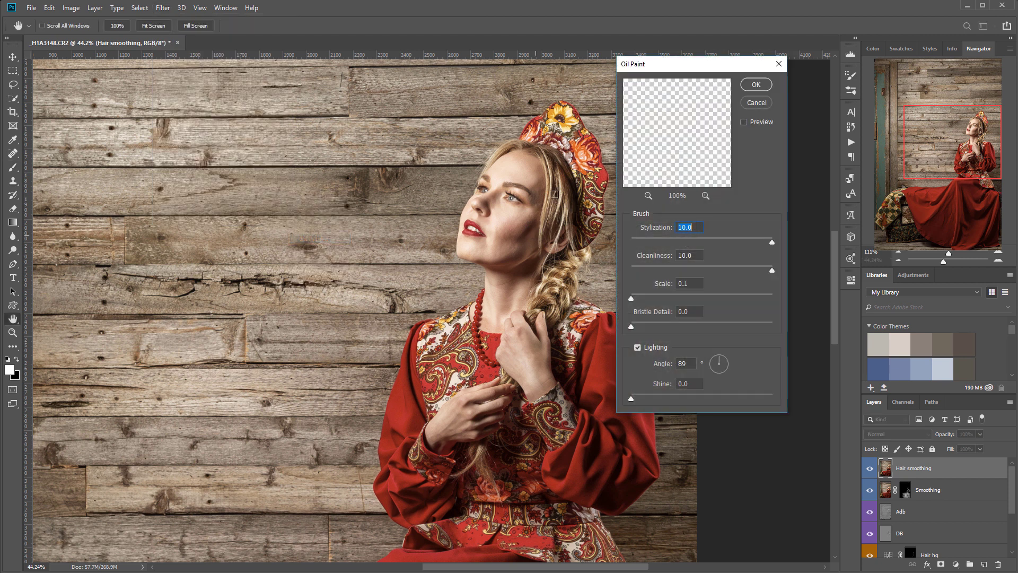
pyautogui.click(555, 194)
pyautogui.click(553, 219)
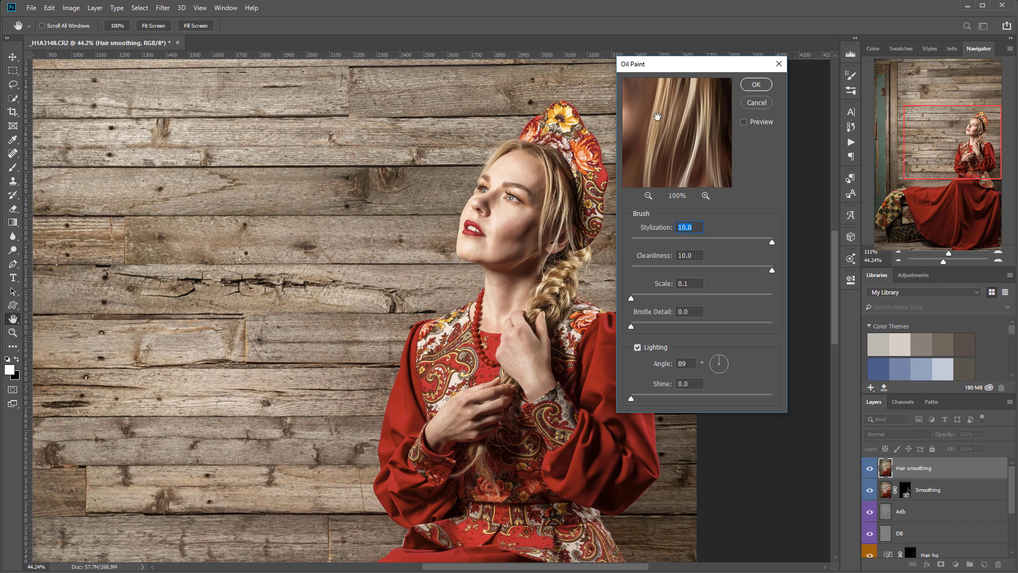
pyautogui.click(547, 155)
pyautogui.click(567, 213)
pyautogui.click(584, 188)
pyautogui.click(572, 217)
pyautogui.click(572, 229)
pyautogui.click(572, 260)
pyautogui.click(553, 300)
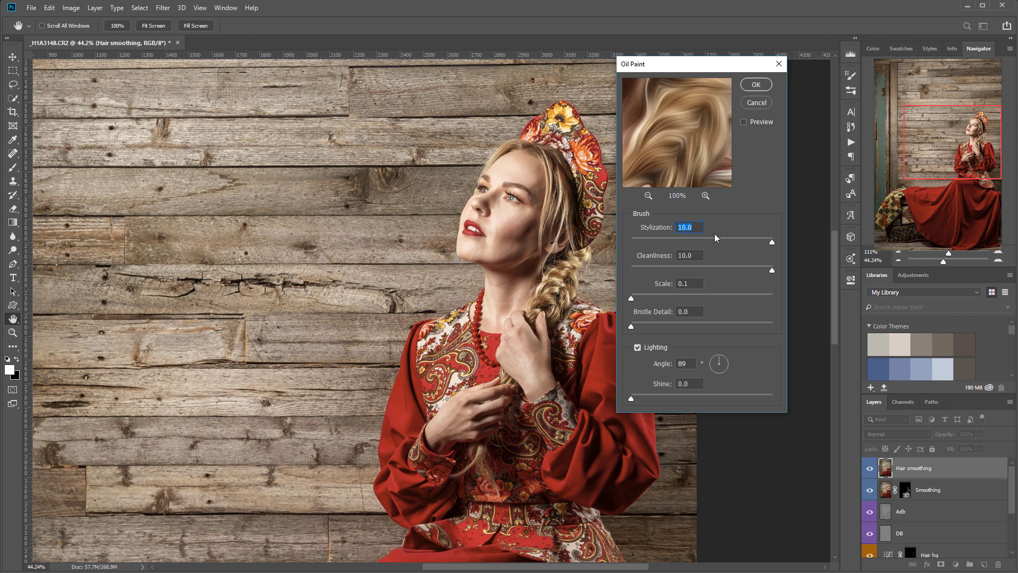
# - Keep Stylization at 10 and settle Cleanliness at about 9.4
pyautogui.moveTo(769, 241)
pyautogui.mouseDown()
pyautogui.moveTo(637, 247)
pyautogui.moveTo(799, 235)
pyautogui.mouseUp()
pyautogui.moveTo(770, 272); pyautogui.dragTo(681, 274)
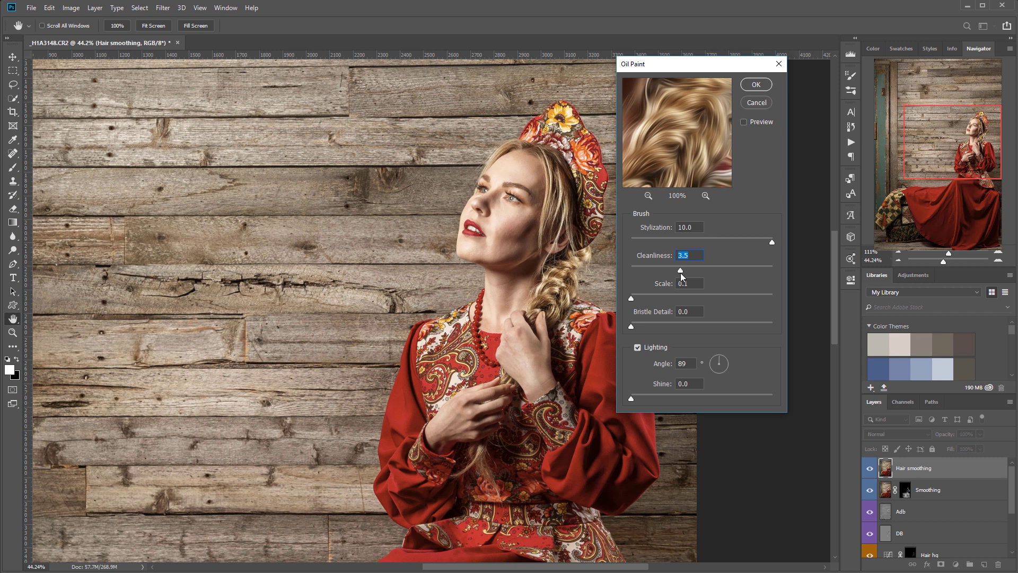
pyautogui.moveTo(776, 270); pyautogui.dragTo(775, 268)
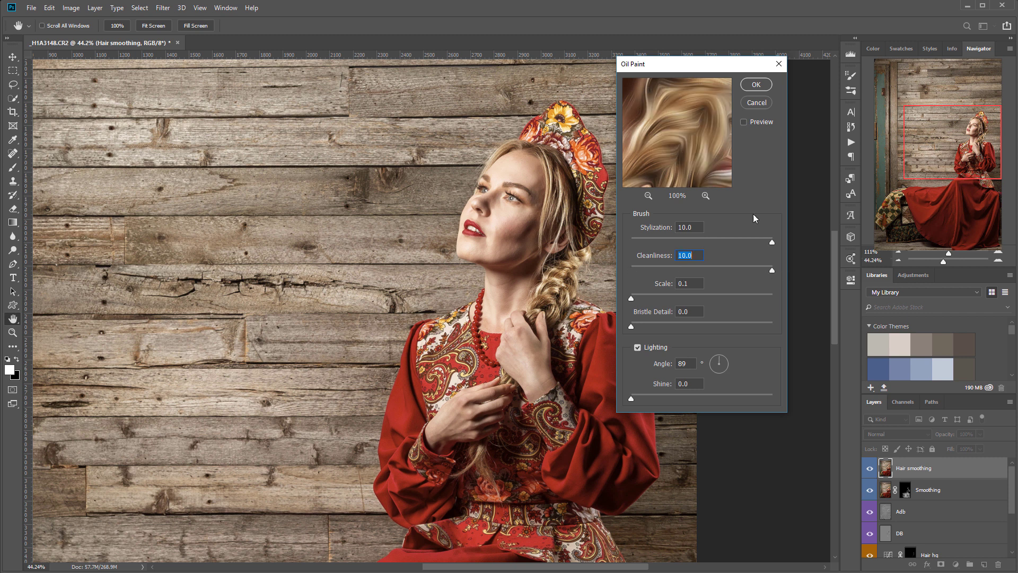
pyautogui.click(707, 270)
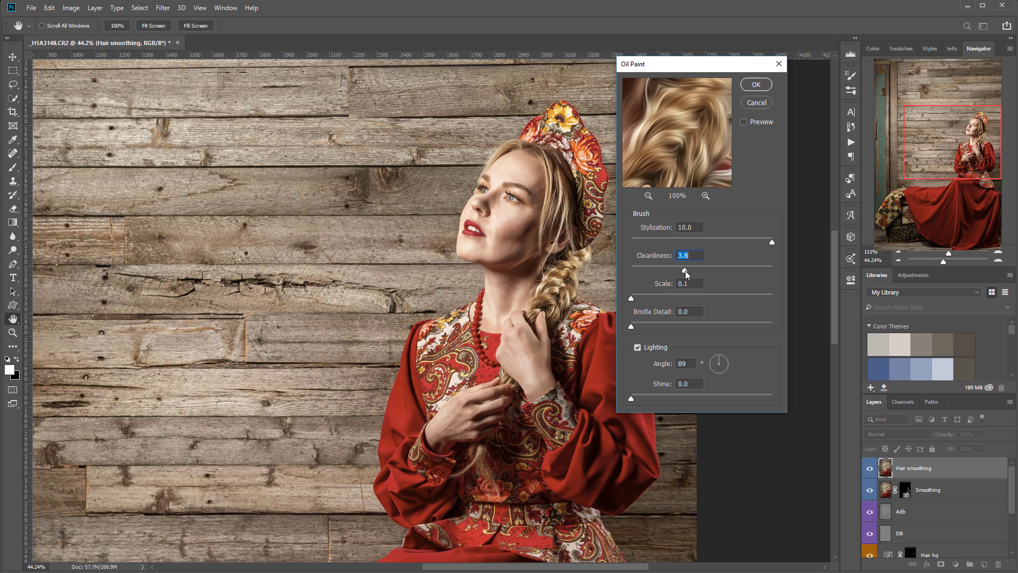
pyautogui.moveTo(686, 271); pyautogui.dragTo(704, 270)
pyautogui.click(568, 298)
pyautogui.moveTo(704, 269); pyautogui.dragTo(682, 269)
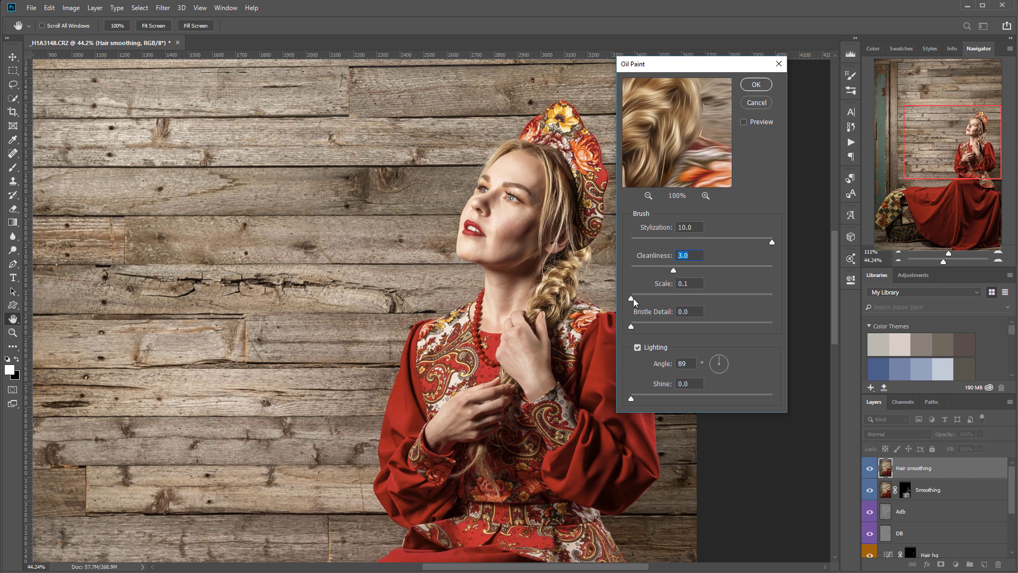
# - Set Scale 10, Bristle Detail 0 and lighting angle 103, then apply the Oil Paint filter
pyautogui.moveTo(632, 298)
pyautogui.mouseDown()
pyautogui.moveTo(789, 297)
pyautogui.moveTo(631, 296)
pyautogui.mouseUp()
pyautogui.moveTo(776, 322); pyautogui.dragTo(595, 328)
pyautogui.click(725, 360)
pyautogui.moveTo(725, 359); pyautogui.dragTo(717, 354)
pyautogui.click(717, 352)
pyautogui.click(755, 84)
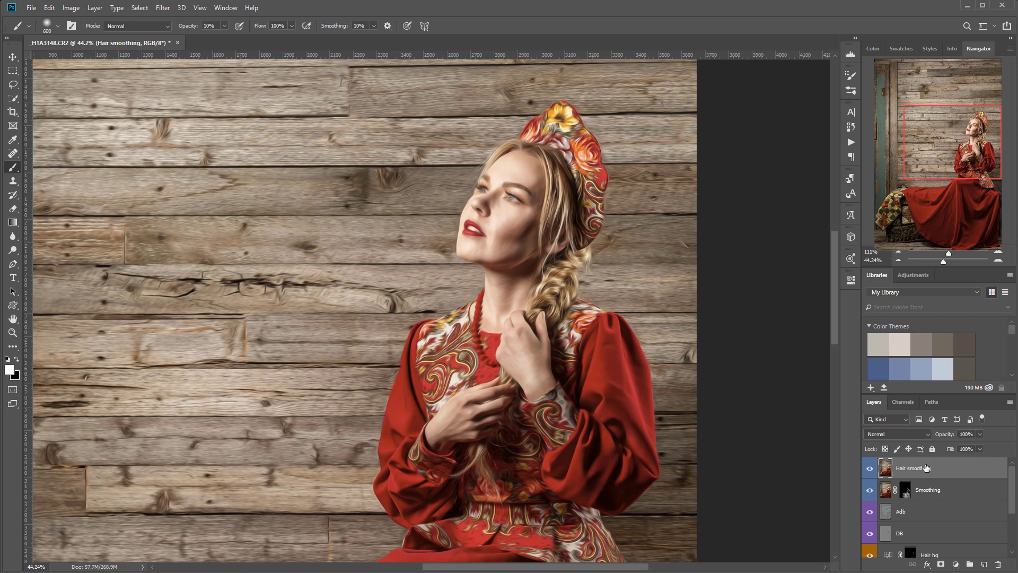
# - Add a layer mask to Hair smoothing and invert it to black
pyautogui.click(941, 564)
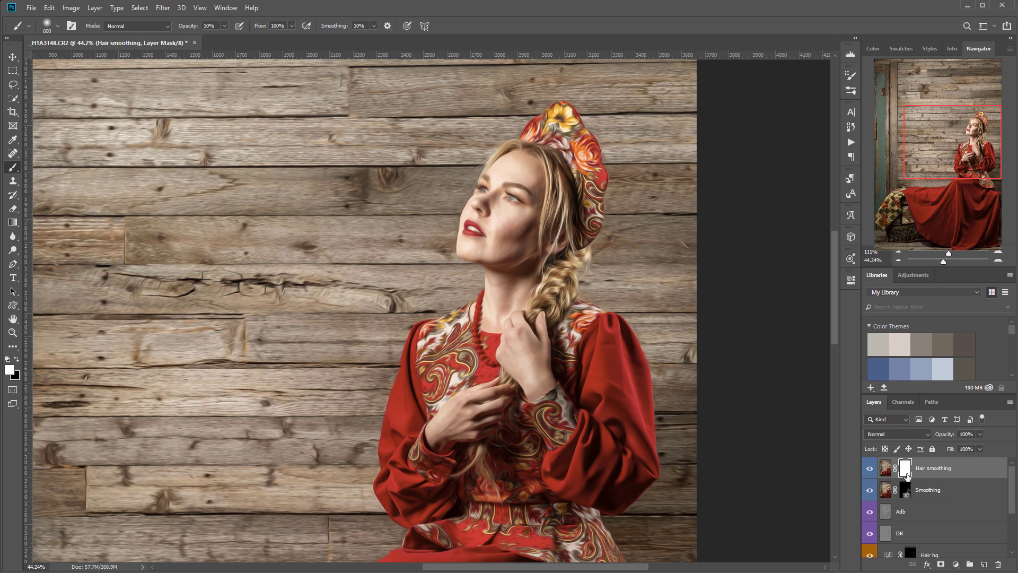
pyautogui.hotkey('ctrl', 'i')
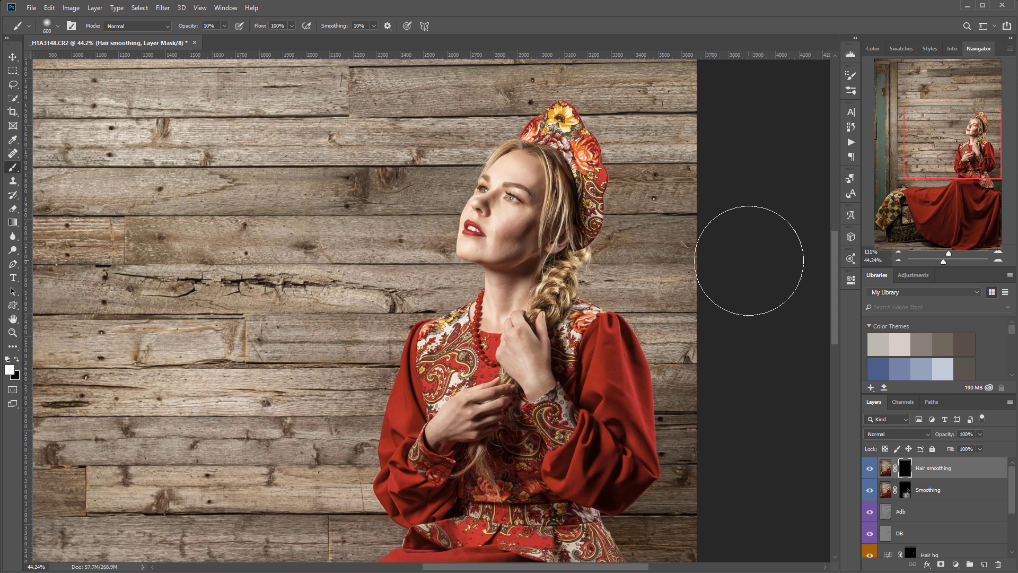
pyautogui.scroll(5, 577, 207)
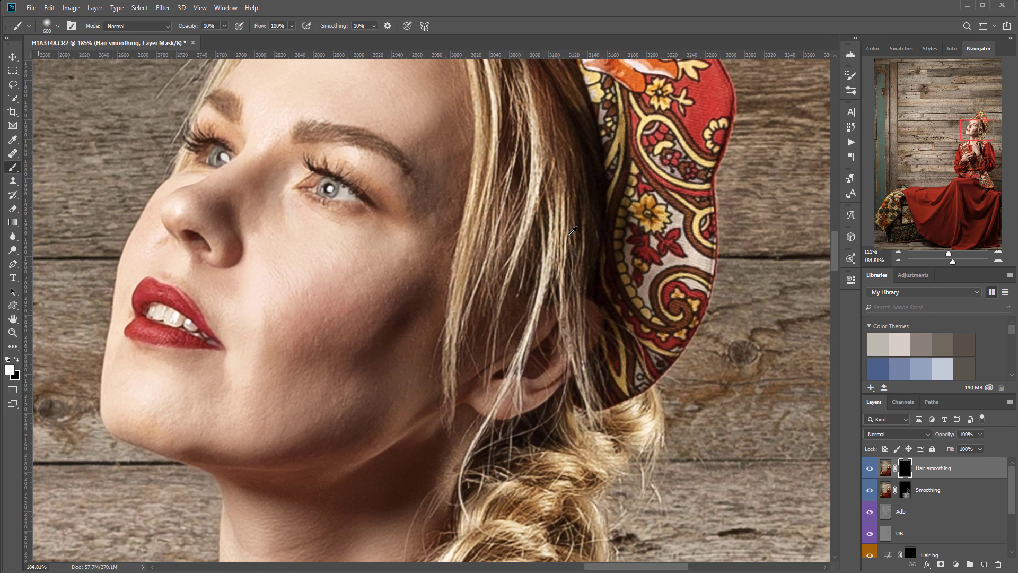
pyautogui.moveTo(539, 216); pyautogui.dragTo(559, 359)
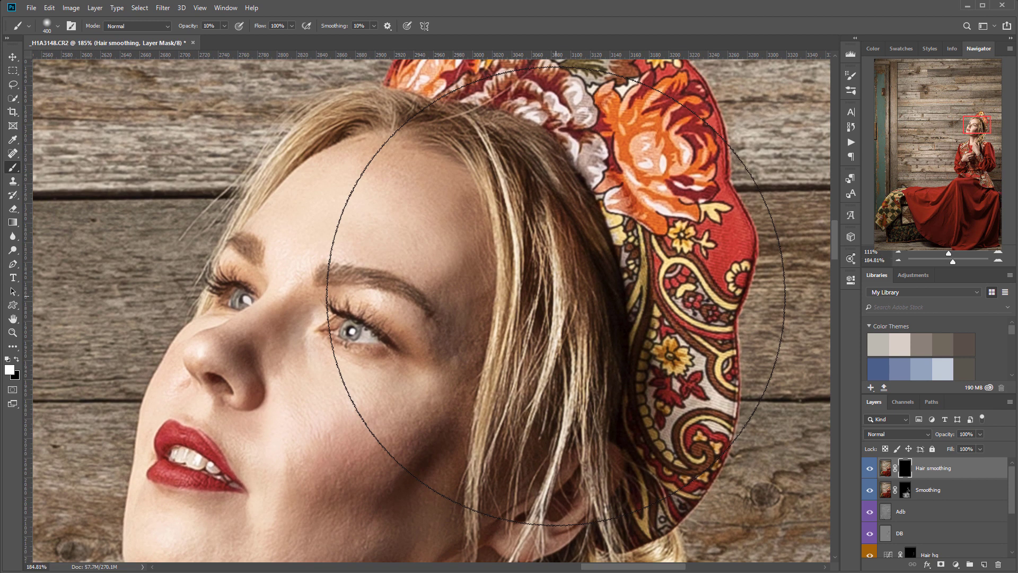
# - With a smaller brush, paint white to reveal smoothing on the hair strands and crown
pyautogui.press('[')
pyautogui.press('[')
pyautogui.press('[')
pyautogui.press('[')
pyautogui.press('[')
pyautogui.press('[')
pyautogui.press('[')
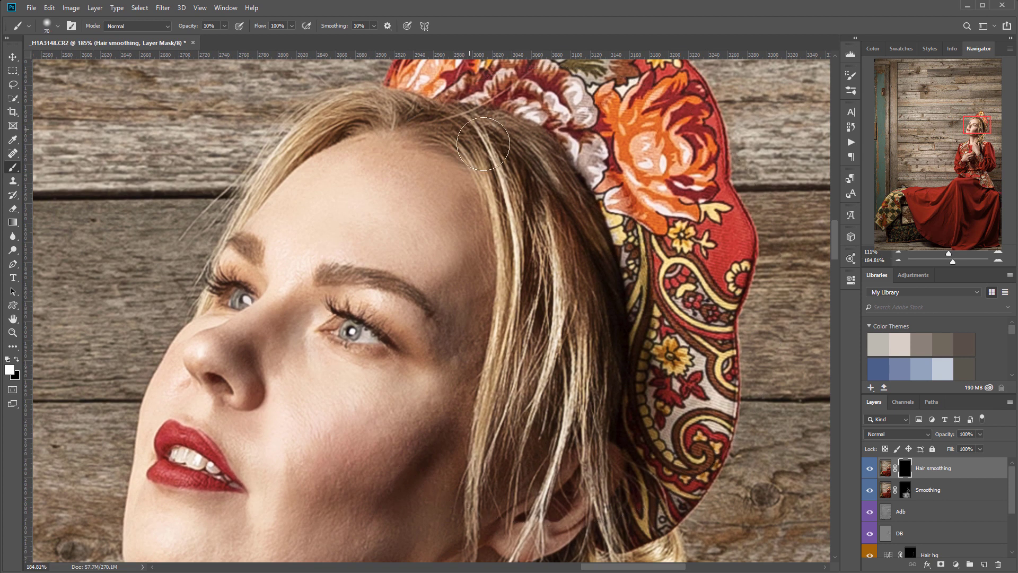
pyautogui.moveTo(489, 103)
pyautogui.mouseDown()
pyautogui.moveTo(546, 282)
pyautogui.moveTo(543, 355)
pyautogui.moveTo(575, 386)
pyautogui.mouseUp()
pyautogui.moveTo(549, 172)
pyautogui.mouseDown()
pyautogui.moveTo(474, 469)
pyautogui.moveTo(544, 435)
pyautogui.moveTo(513, 437)
pyautogui.mouseUp()
pyautogui.moveTo(573, 233)
pyautogui.mouseDown()
pyautogui.moveTo(579, 390)
pyautogui.moveTo(548, 483)
pyautogui.mouseUp()
pyautogui.moveTo(582, 325); pyautogui.dragTo(611, 474)
pyautogui.moveTo(541, 349)
pyautogui.mouseDown()
pyautogui.moveTo(499, 474)
pyautogui.moveTo(477, 474)
pyautogui.moveTo(474, 535)
pyautogui.mouseUp()
pyautogui.moveTo(523, 206); pyautogui.dragTo(627, 339)
pyautogui.moveTo(595, 281)
pyautogui.mouseDown()
pyautogui.moveTo(451, 231)
pyautogui.moveTo(461, 222)
pyautogui.moveTo(361, 296)
pyautogui.moveTo(308, 371)
pyautogui.mouseUp()
pyautogui.moveTo(522, 241)
pyautogui.mouseDown()
pyautogui.moveTo(594, 257)
pyautogui.moveTo(685, 315)
pyautogui.moveTo(682, 351)
pyautogui.mouseUp()
pyautogui.moveTo(613, 280)
pyautogui.mouseDown()
pyautogui.moveTo(682, 369)
pyautogui.moveTo(722, 499)
pyautogui.moveTo(603, 207)
pyautogui.mouseUp()
# - Paint the smoothing back across the braid's right edge, middle and lower parts
pyautogui.moveTo(663, 451)
pyautogui.mouseDown()
pyautogui.moveTo(677, 253)
pyautogui.moveTo(540, 324)
pyautogui.mouseUp()
pyautogui.moveTo(561, 260)
pyautogui.mouseDown()
pyautogui.moveTo(527, 287)
pyautogui.moveTo(490, 351)
pyautogui.mouseUp()
pyautogui.moveTo(618, 289); pyautogui.dragTo(593, 315)
pyautogui.moveTo(621, 342); pyautogui.dragTo(592, 403)
pyautogui.moveTo(665, 178); pyautogui.dragTo(591, 250)
pyautogui.moveTo(494, 371)
pyautogui.mouseDown()
pyautogui.moveTo(417, 463)
pyautogui.moveTo(523, 470)
pyautogui.mouseUp()
pyautogui.moveTo(547, 367); pyautogui.dragTo(538, 504)
pyautogui.moveTo(546, 397); pyautogui.dragTo(558, 447)
pyautogui.moveTo(543, 344); pyautogui.dragTo(523, 374)
# - Paint smoothing onto the upper, left and upper-left parts of the braid
pyautogui.moveTo(526, 238); pyautogui.dragTo(482, 283)
pyautogui.moveTo(514, 232); pyautogui.dragTo(440, 464)
pyautogui.moveTo(465, 359)
pyautogui.mouseDown()
pyautogui.moveTo(445, 467)
pyautogui.moveTo(450, 493)
pyautogui.mouseUp()
pyautogui.moveTo(566, 312); pyautogui.dragTo(561, 399)
pyautogui.moveTo(627, 246); pyautogui.dragTo(620, 289)
pyautogui.moveTo(642, 204); pyautogui.dragTo(502, 276)
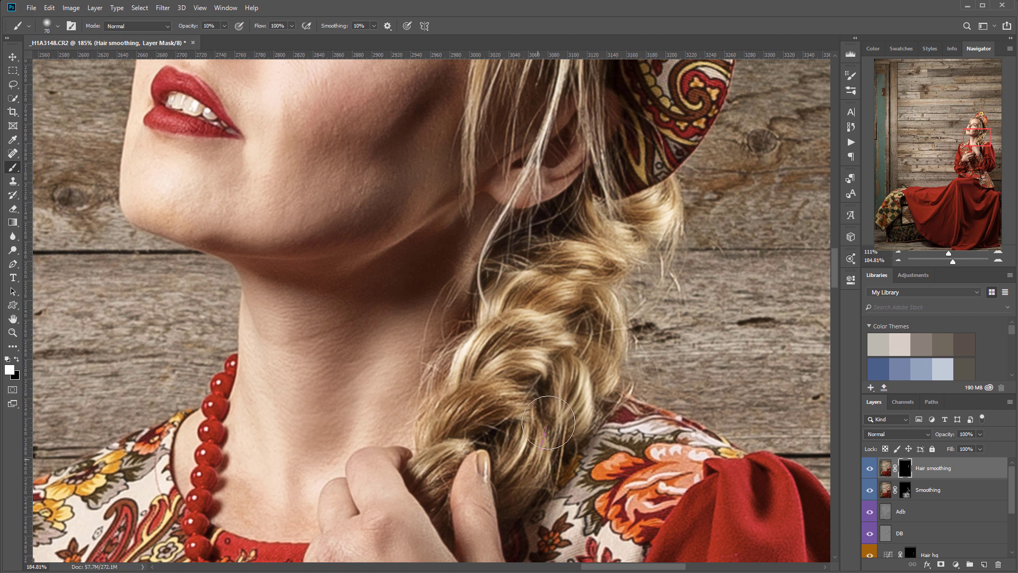
pyautogui.moveTo(489, 457); pyautogui.dragTo(601, 71)
pyautogui.moveTo(500, 309); pyautogui.dragTo(585, 113)
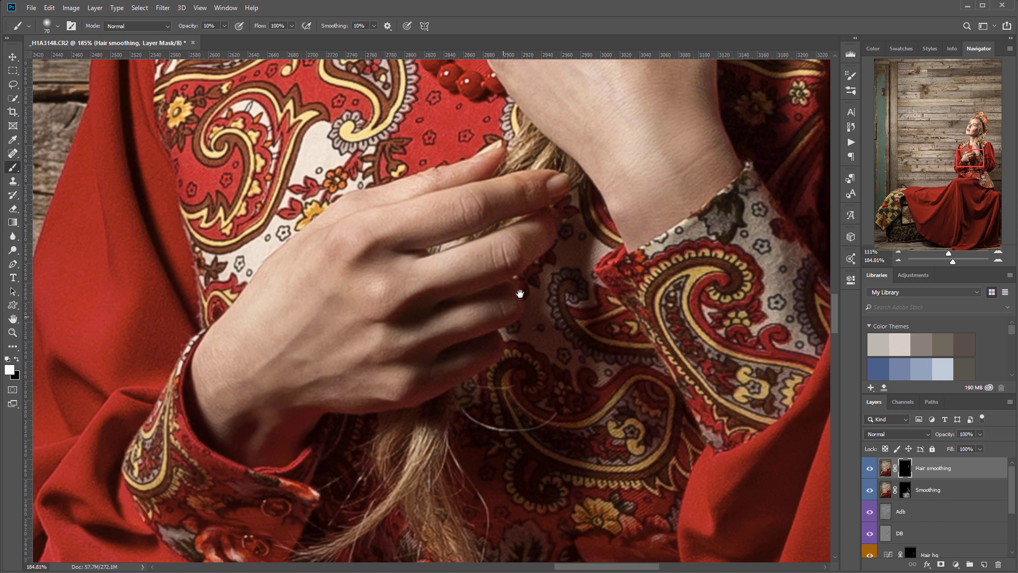
pyautogui.moveTo(466, 415); pyautogui.dragTo(482, 296)
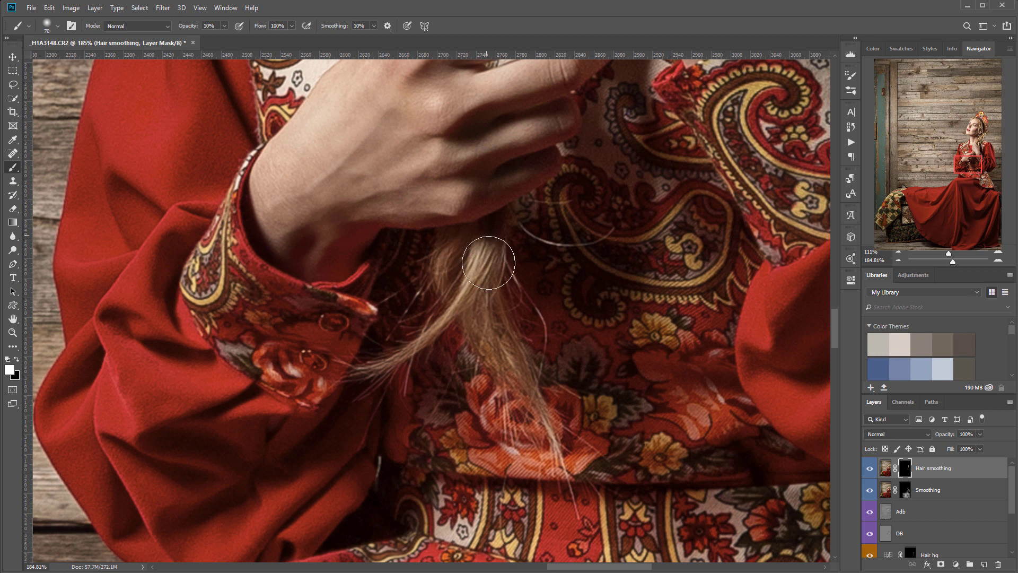
pyautogui.scroll(15, 618, 200)
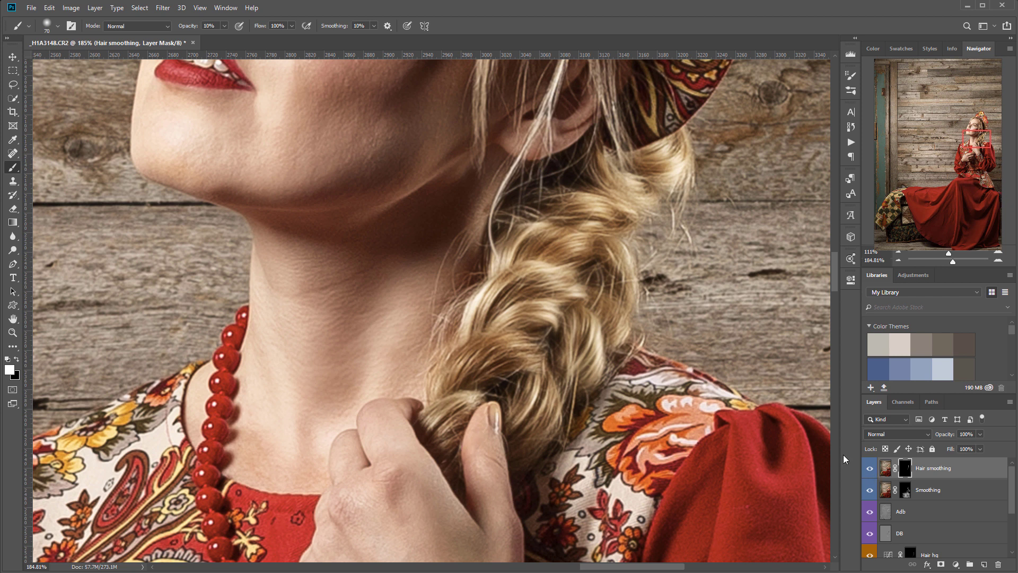
# - Check the Hair smoothing mask by toggling it off and viewing it in greyscale
pyautogui.keyDown('shift'); pyautogui.click(908, 469); pyautogui.keyUp('shift')
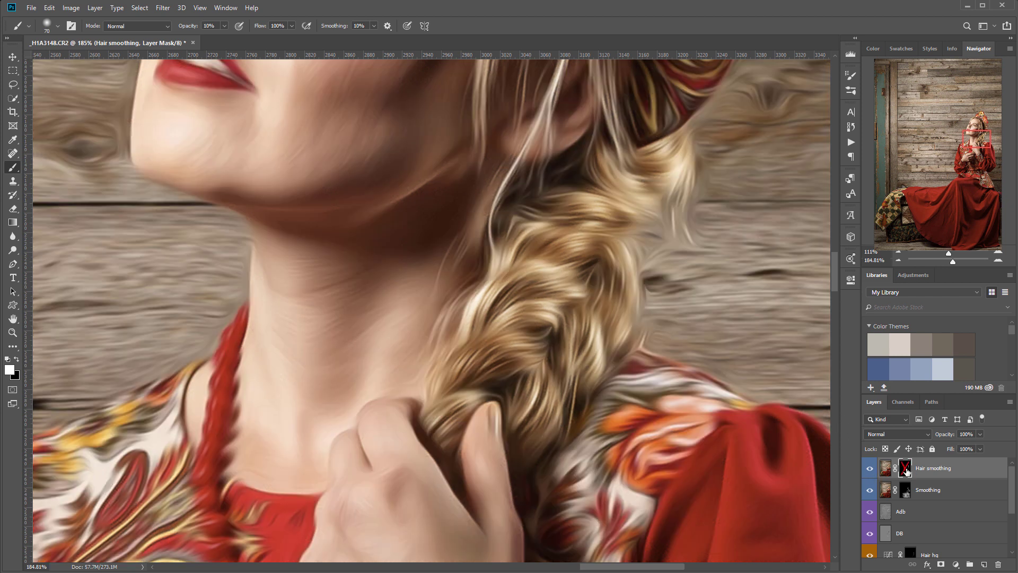
pyautogui.keyDown('shift'); pyautogui.click(906, 469); pyautogui.keyUp('shift')
pyautogui.keyDown('alt'); pyautogui.click(907, 470); pyautogui.keyUp('alt')
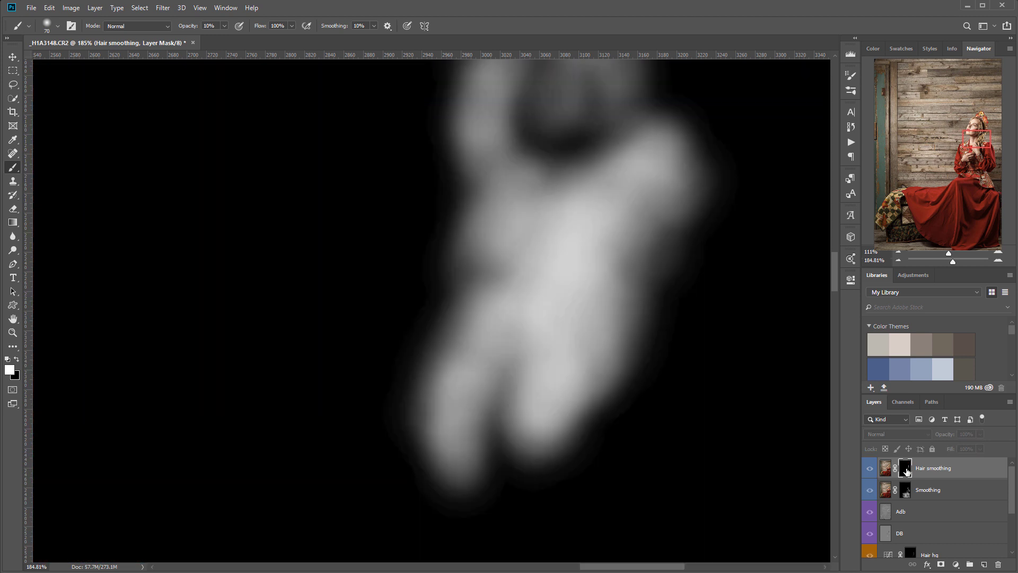
pyautogui.keyDown('alt'); pyautogui.click(906, 471); pyautogui.keyUp('alt')
pyautogui.keyDown('alt'); pyautogui.click(907, 471); pyautogui.keyUp('alt')
pyautogui.keyDown('alt'); pyautogui.click(907, 472); pyautogui.keyUp('alt')
# - Paint more smoothing onto the hair beside the face
pyautogui.scroll(10, 570, 242)
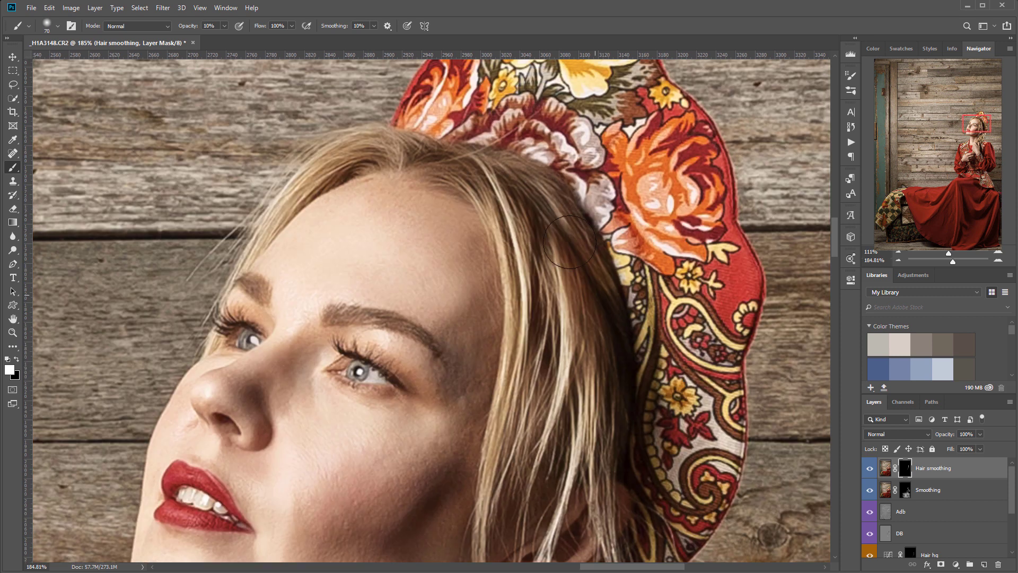
pyautogui.moveTo(466, 159)
pyautogui.mouseDown()
pyautogui.moveTo(501, 182)
pyautogui.moveTo(557, 419)
pyautogui.mouseUp()
pyautogui.moveTo(544, 356); pyautogui.dragTo(553, 444)
pyautogui.moveTo(586, 324); pyautogui.dragTo(584, 445)
pyautogui.scroll(-5, 583, 445)
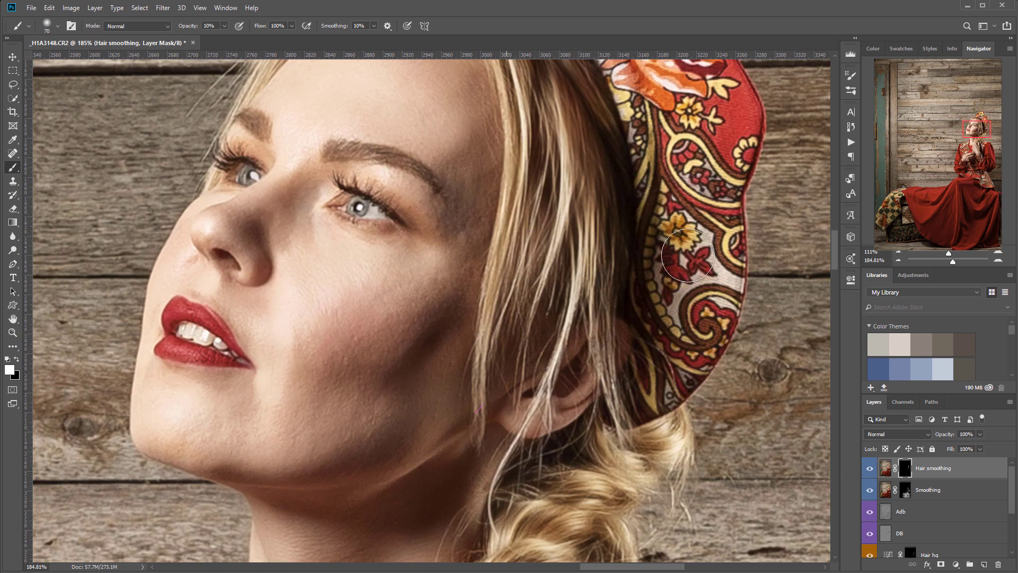
pyautogui.scroll(-8, 641, 307)
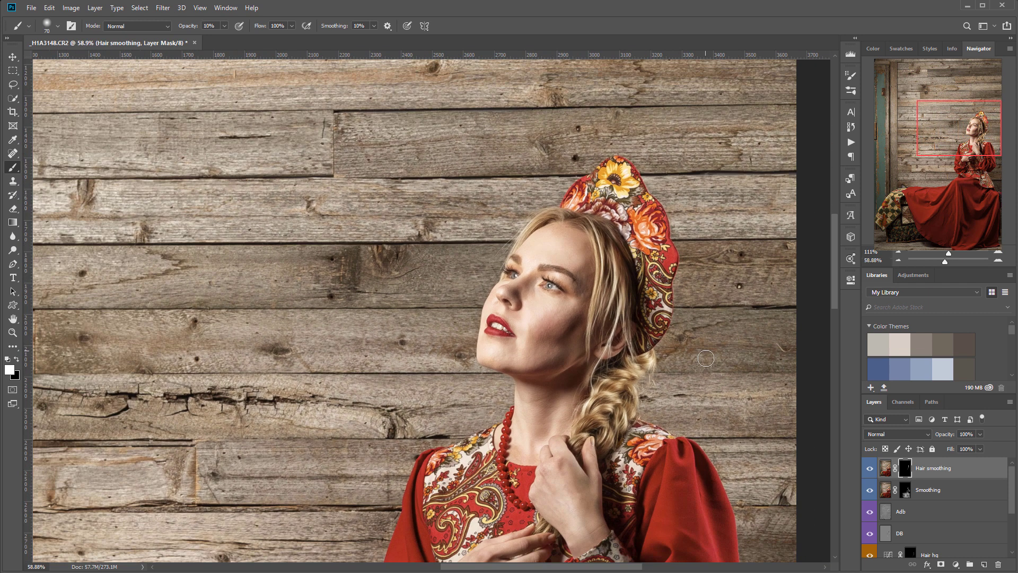
pyautogui.moveTo(722, 377); pyautogui.dragTo(631, 387)
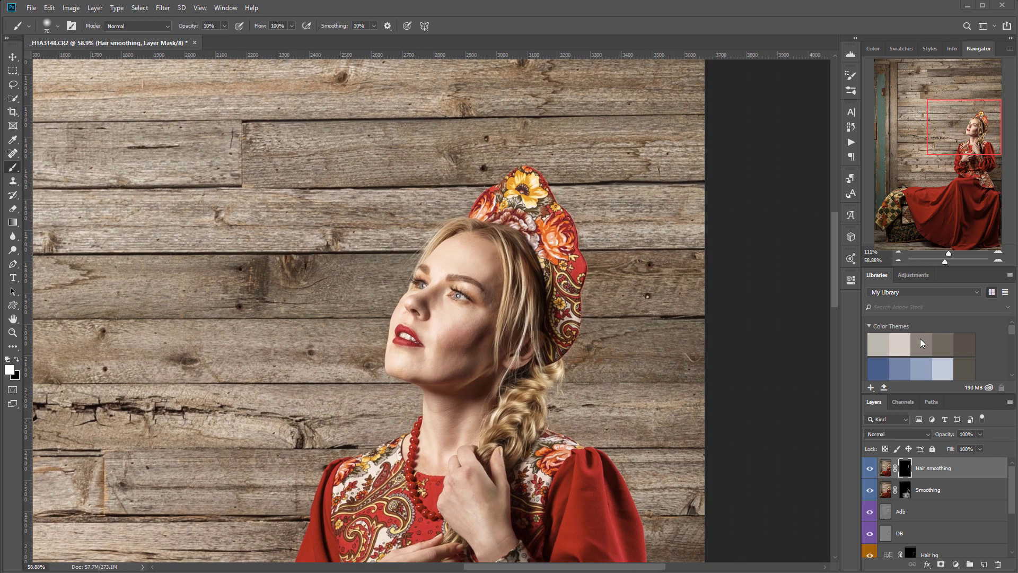
# - Compare the image with Hair smoothing hidden and shown, then add a new empty layer above it
pyautogui.click(868, 469)
pyautogui.click(868, 469)
pyautogui.click(868, 470)
pyautogui.click(868, 469)
pyautogui.click(868, 469)
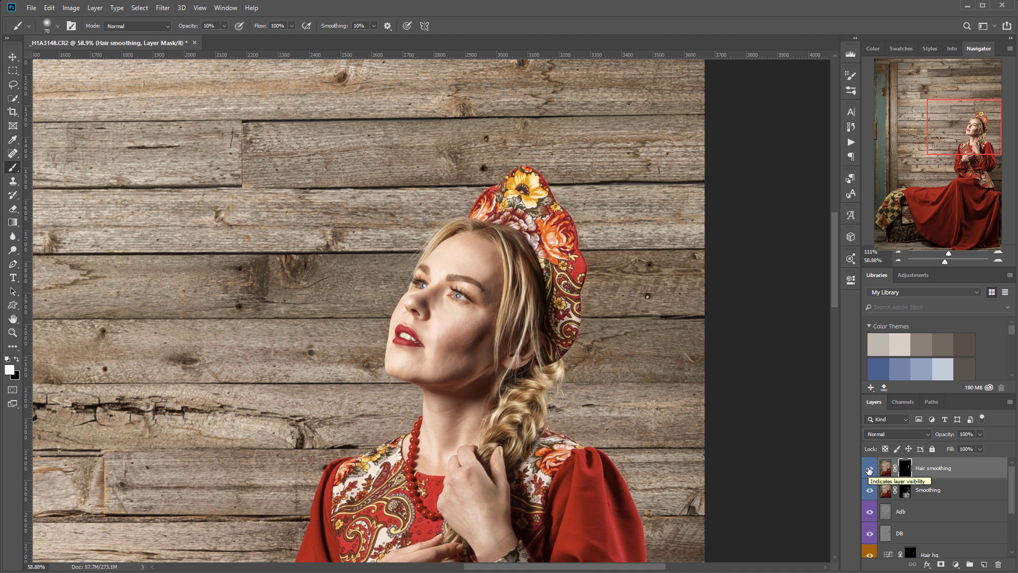
pyautogui.click(868, 469)
pyautogui.click(868, 469)
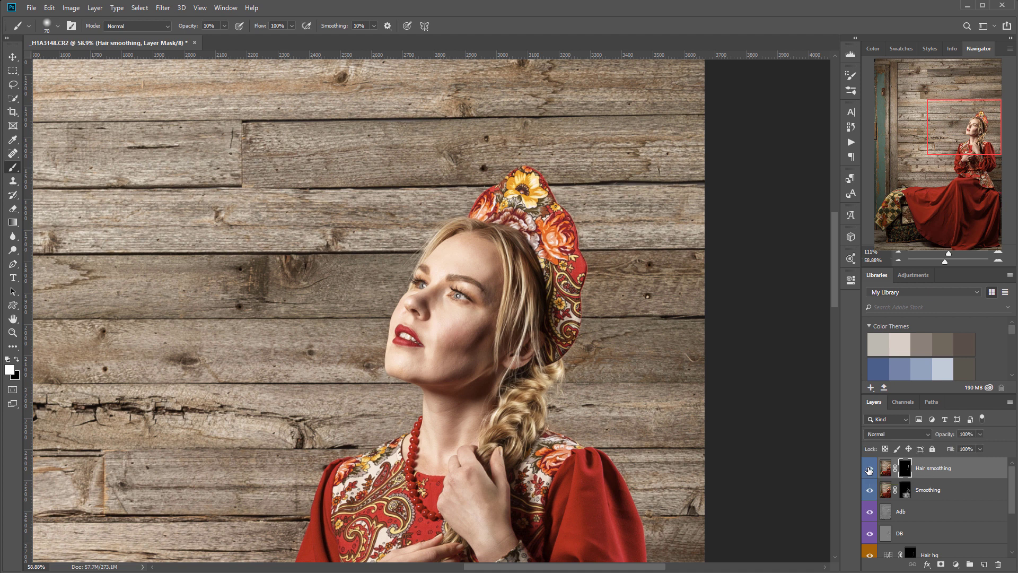
pyautogui.click(869, 470)
pyautogui.click(869, 469)
pyautogui.click(983, 564)
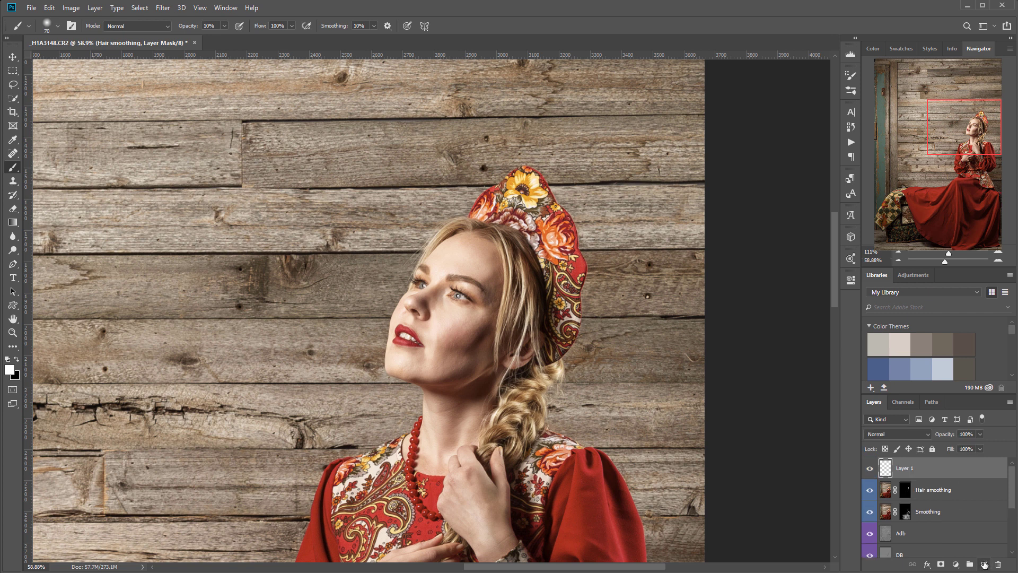
# - Rename the new layer GDB and tag it violet
pyautogui.doubleClick(901, 468)
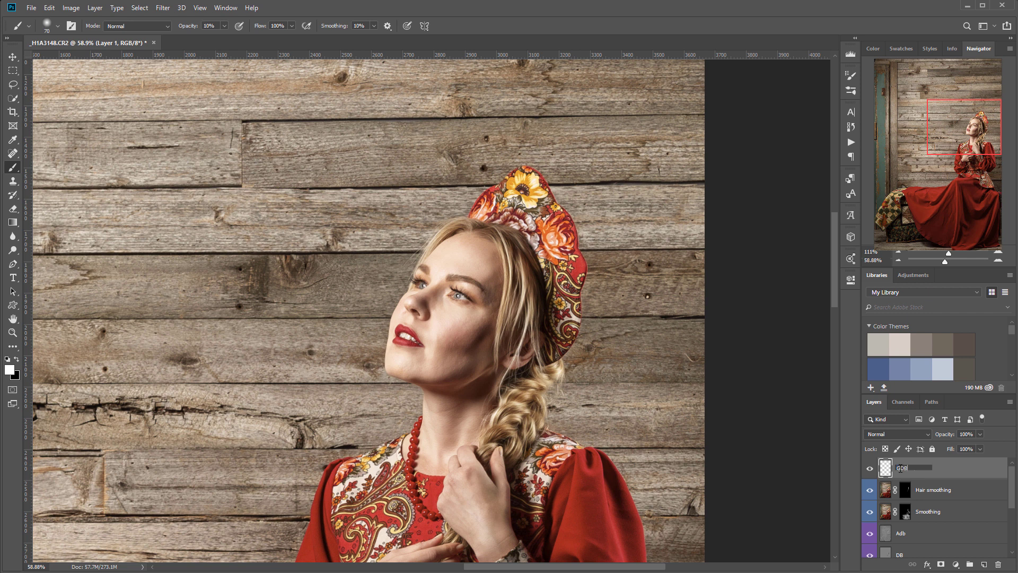
pyautogui.click(937, 467)
pyautogui.rightClick(944, 469)
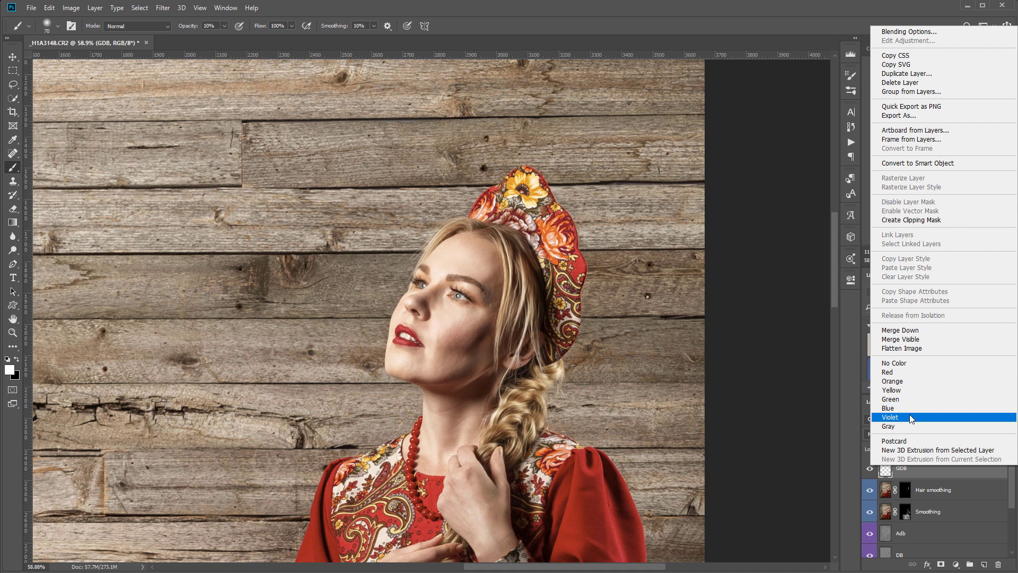
pyautogui.click(910, 417)
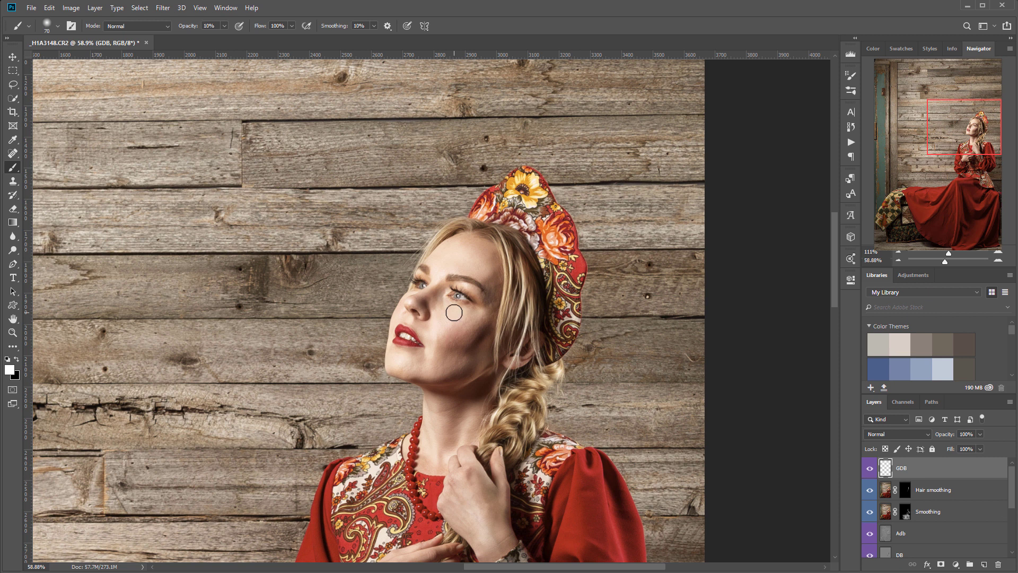
# - Fill the GDB layer with 50% gray
pyautogui.scroll(-3, 455, 311)
pyautogui.moveTo(337, 325); pyautogui.dragTo(443, 280)
pyautogui.scroll(-3, 522, 309)
pyautogui.moveTo(558, 274); pyautogui.dragTo(508, 300)
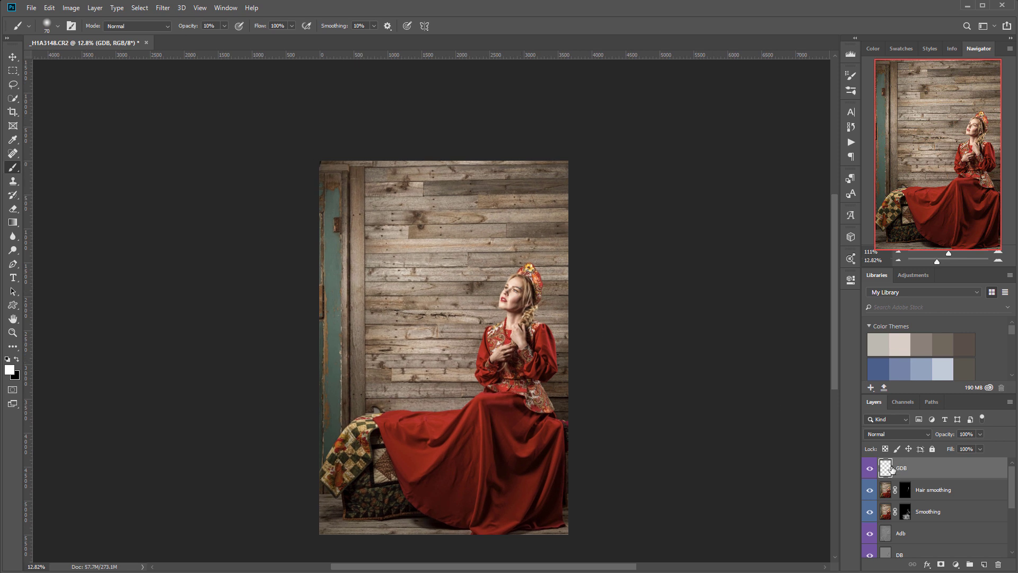
pyautogui.hotkey('shift', 'F5')
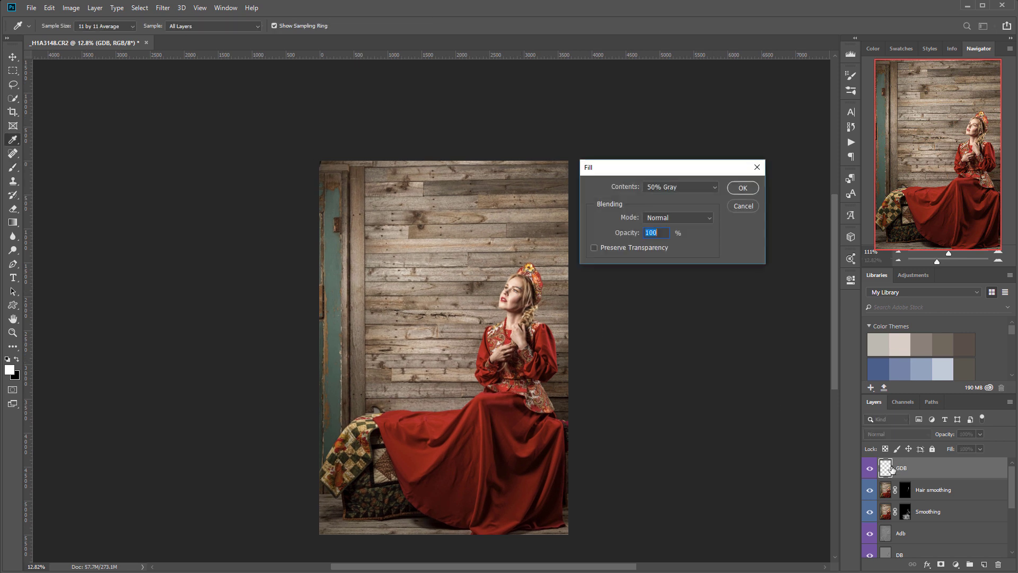
pyautogui.press('Return')
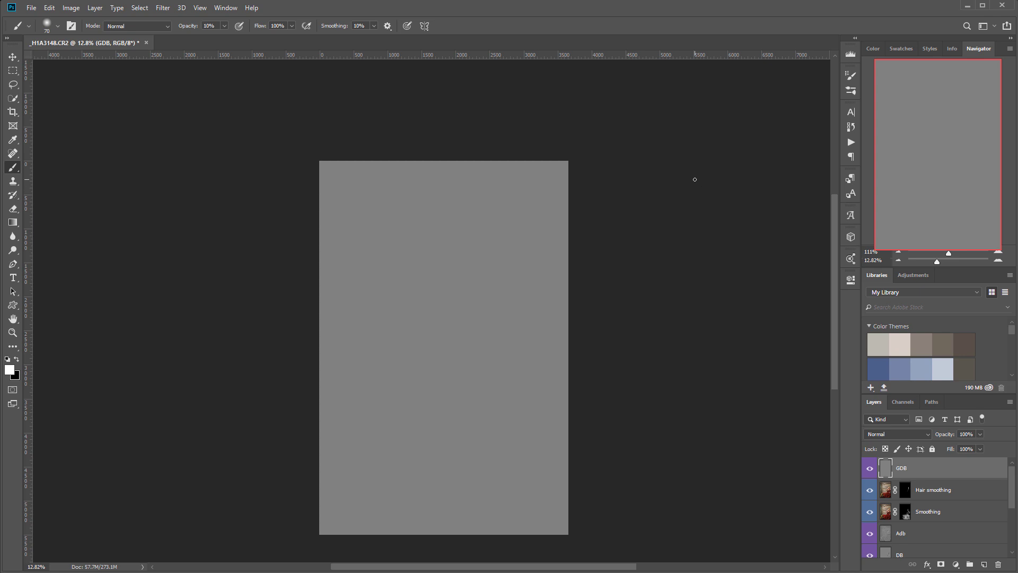
pyautogui.click(899, 435)
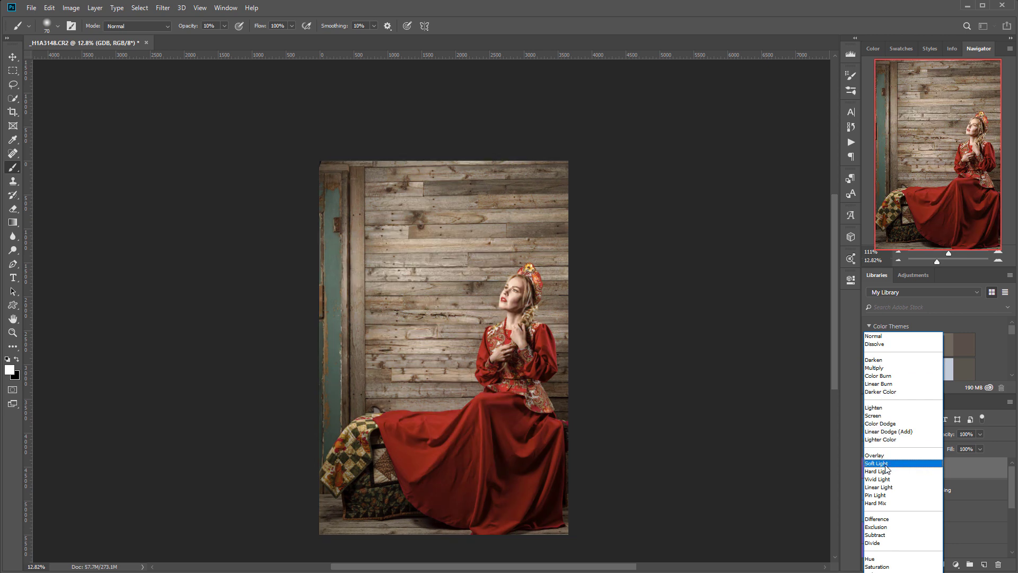
# - Set the GDB layer's blend mode to Soft Light
pyautogui.click(888, 463)
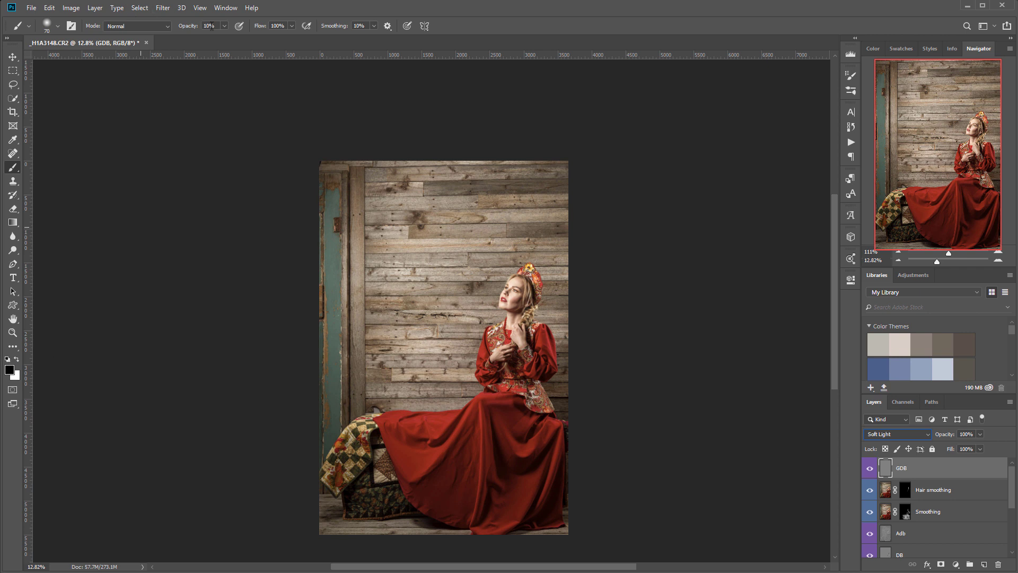
pyautogui.rightClick(341, 167)
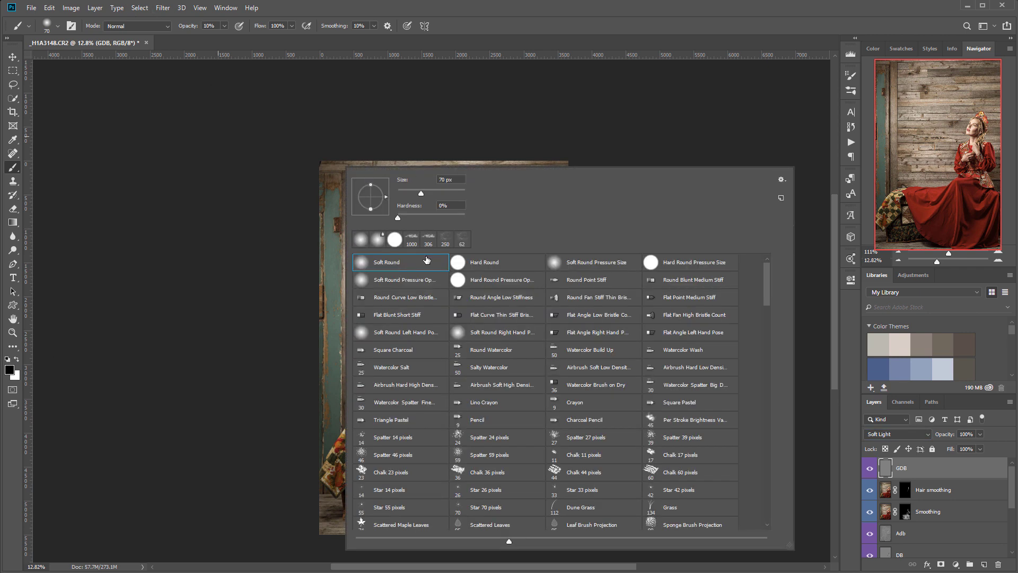
pyautogui.click(317, 167)
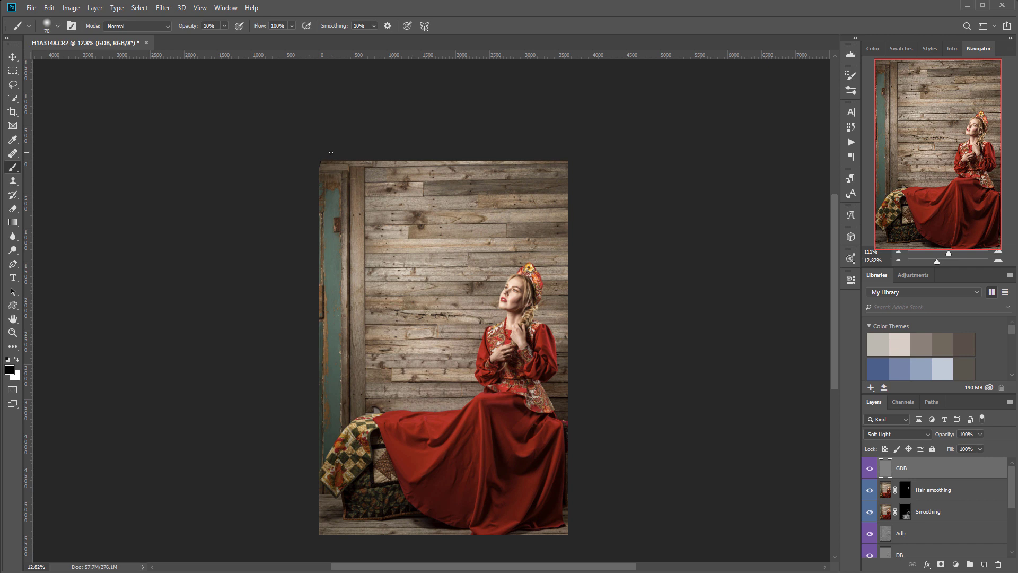
pyautogui.scroll(8, 330, 152)
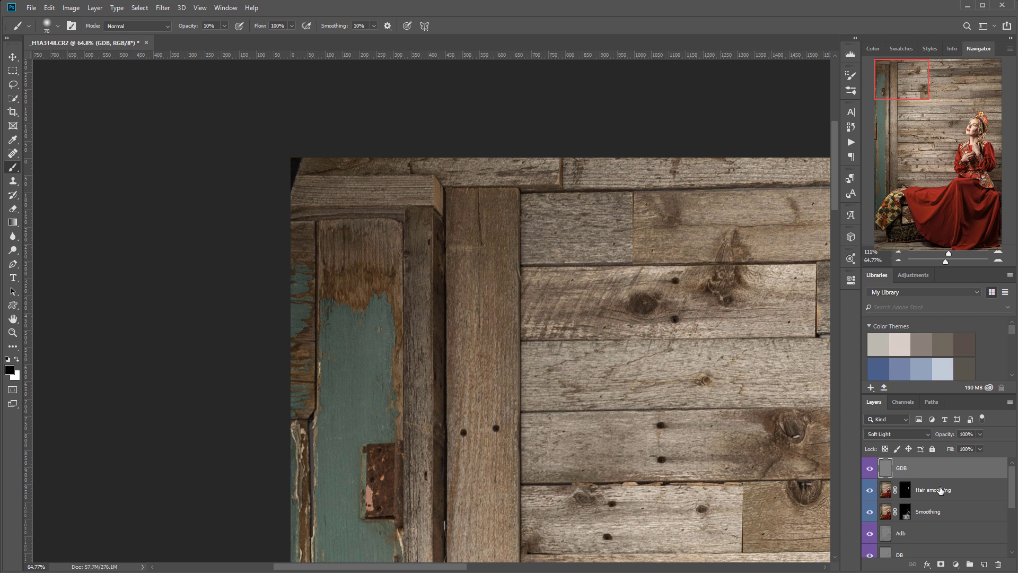
# - Add a new layer named Missed fix above Hair smoothing
pyautogui.click(957, 487)
pyautogui.click(983, 564)
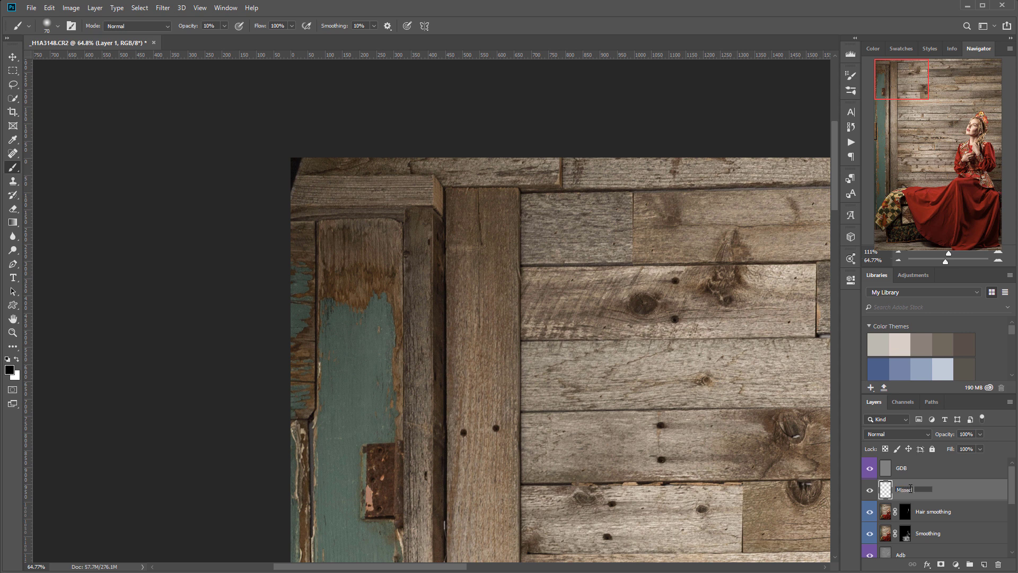
pyautogui.press('Return')
pyautogui.click(14, 154)
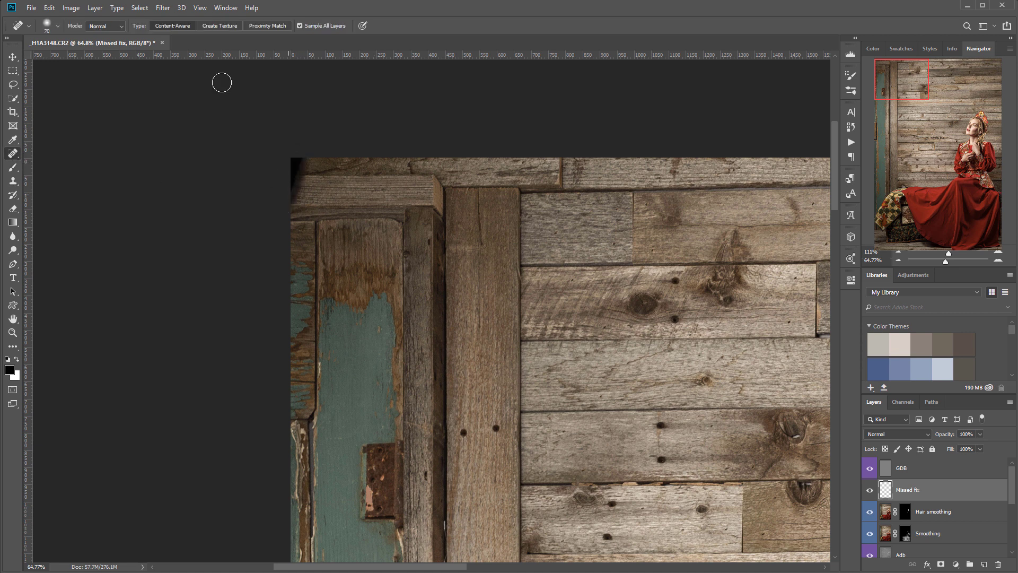
pyautogui.scroll(-10, 596, 337)
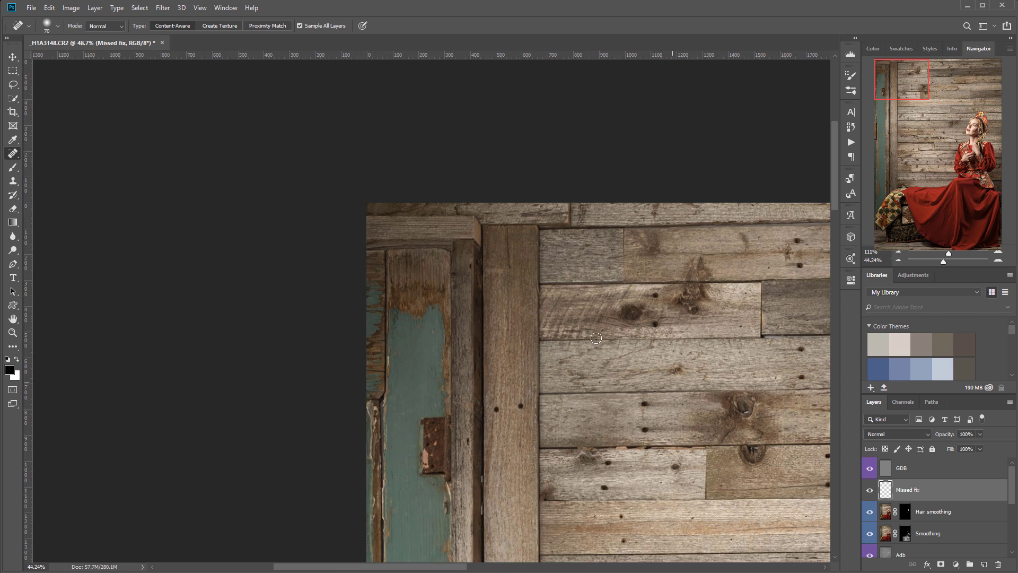
pyautogui.moveTo(659, 424)
pyautogui.mouseDown()
pyautogui.moveTo(261, 206)
pyautogui.moveTo(450, 166)
pyautogui.moveTo(450, 303)
pyautogui.mouseUp()
# - Tag the Missed fix layer gray and reselect the GDB layer
pyautogui.click(942, 476)
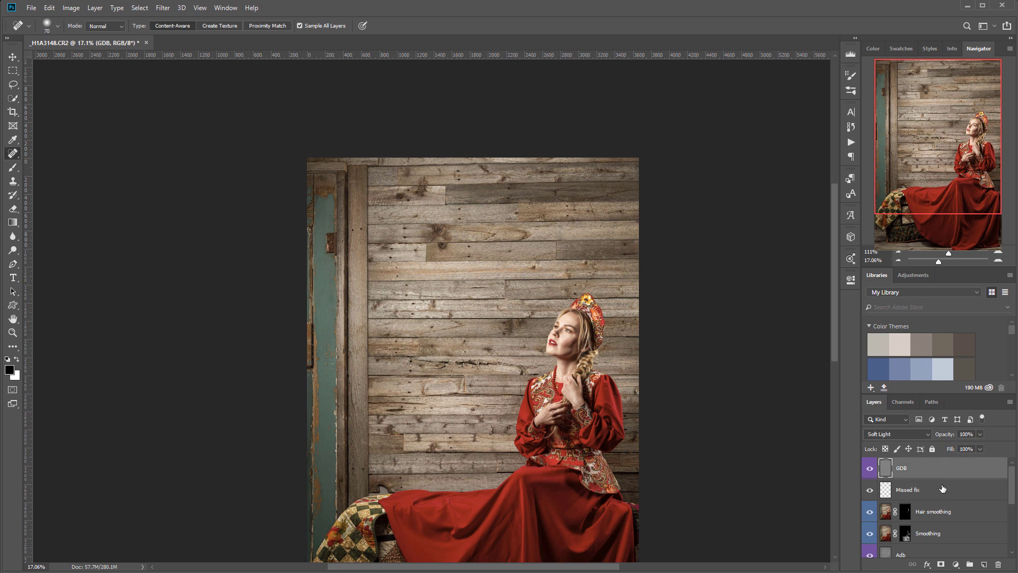
pyautogui.rightClick(940, 489)
pyautogui.click(942, 495)
pyautogui.rightClick(942, 494)
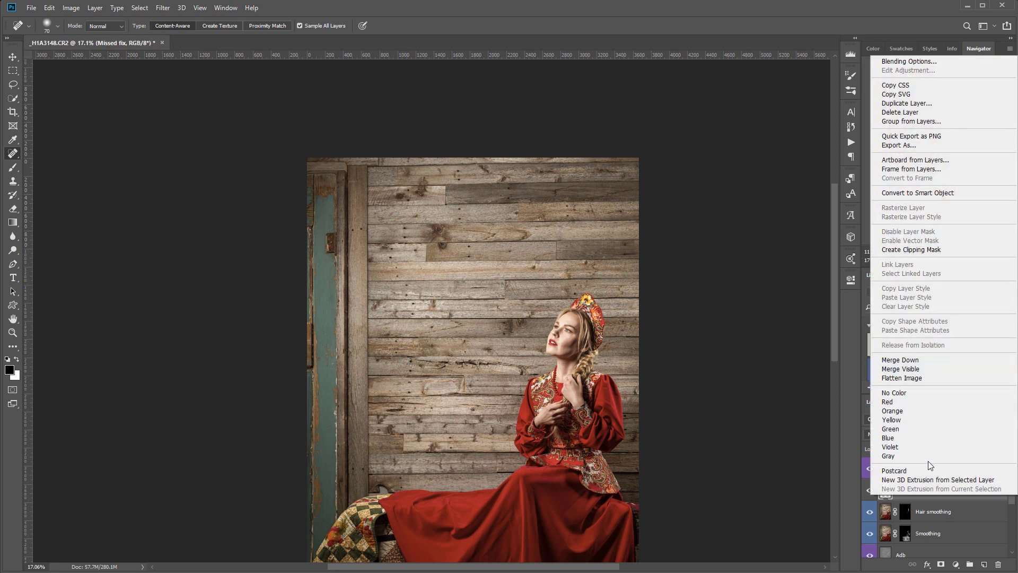
pyautogui.click(928, 458)
pyautogui.click(943, 474)
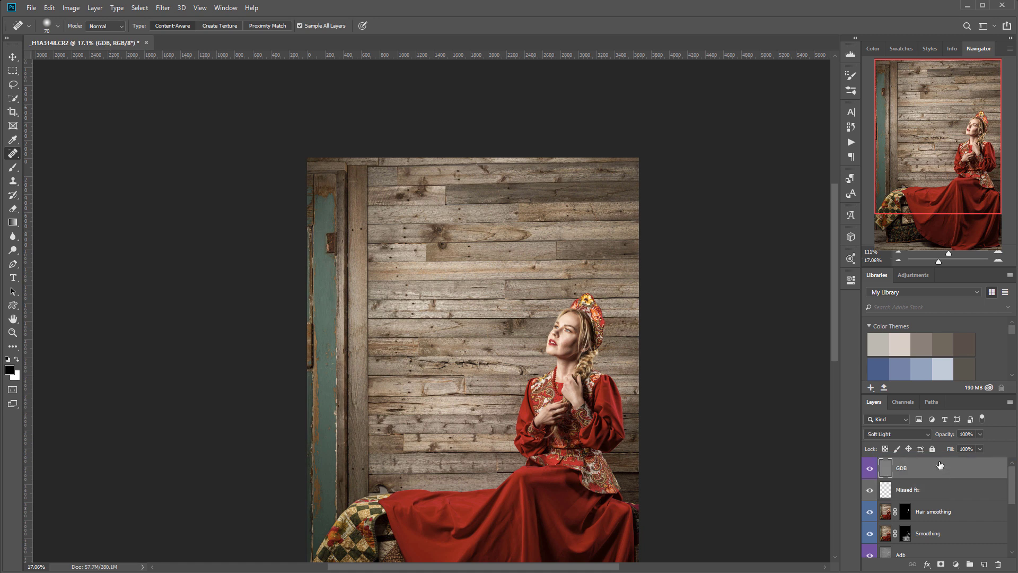
# - With a 1100 px brush, paint black on GDB over the top planks, left side and bottom edge
pyautogui.click(21, 171)
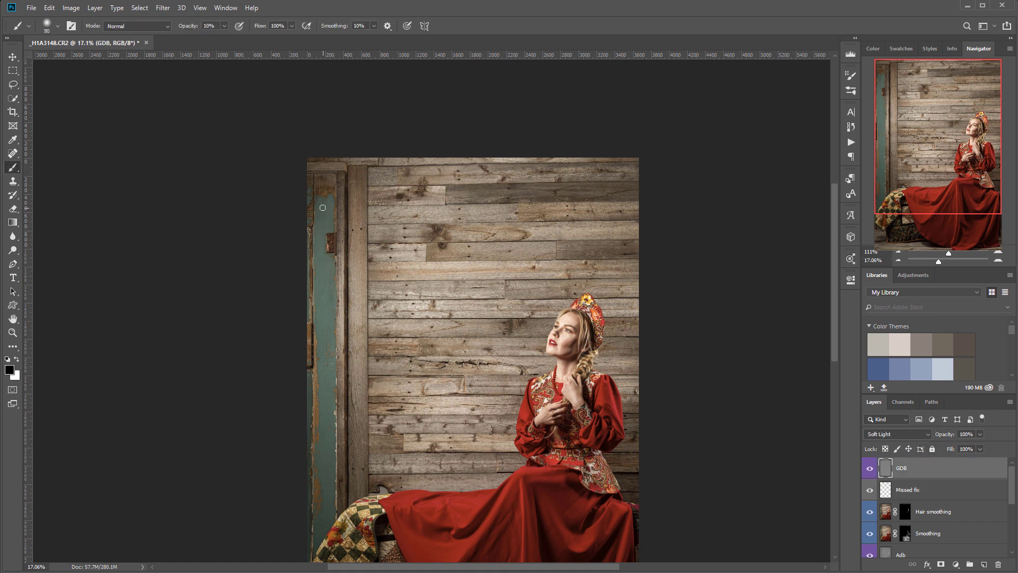
pyautogui.press(']')
pyautogui.press(']')
pyautogui.press(']')
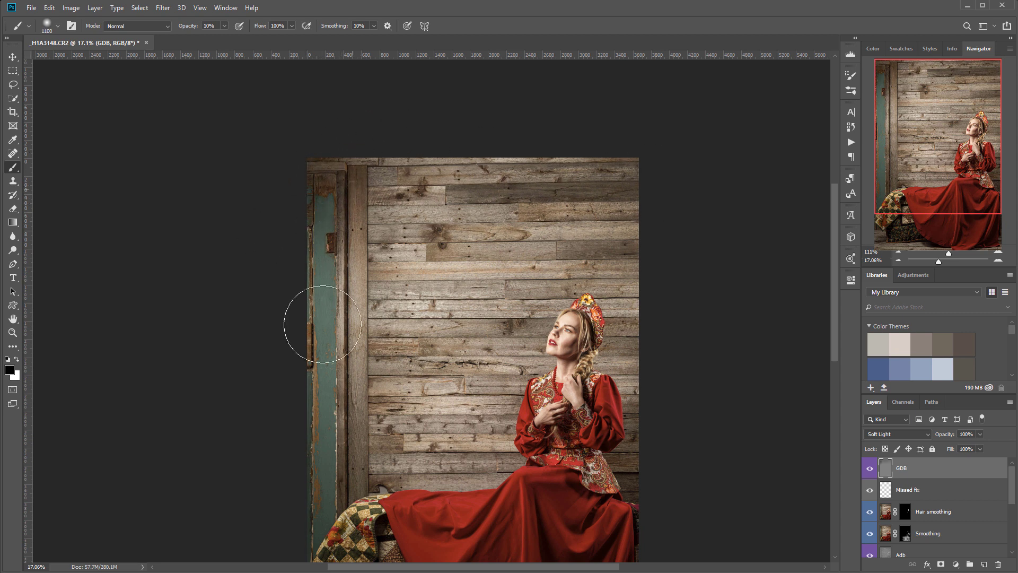
pyautogui.moveTo(623, 192); pyautogui.dragTo(474, 183)
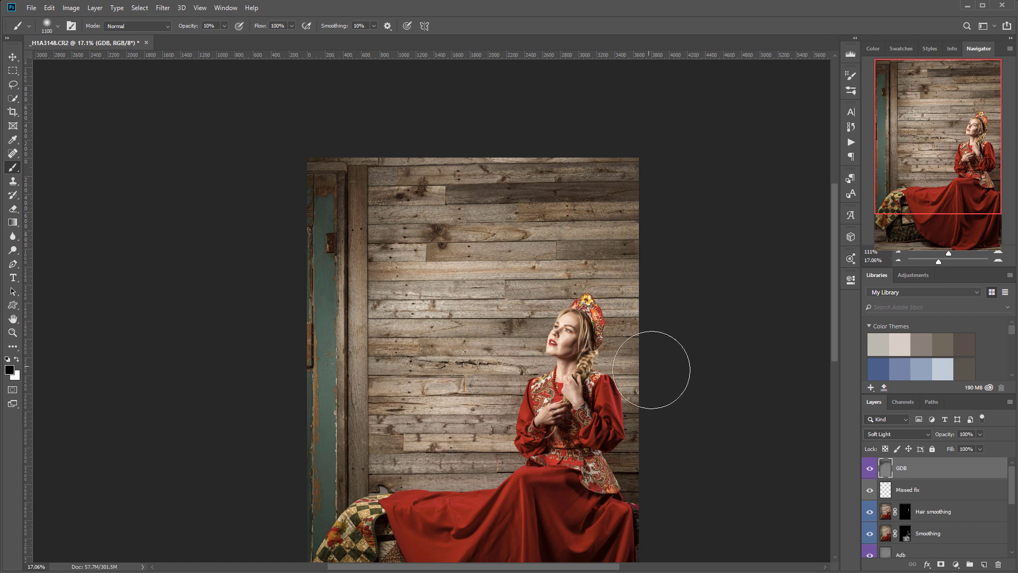
pyautogui.moveTo(665, 431); pyautogui.dragTo(659, 316)
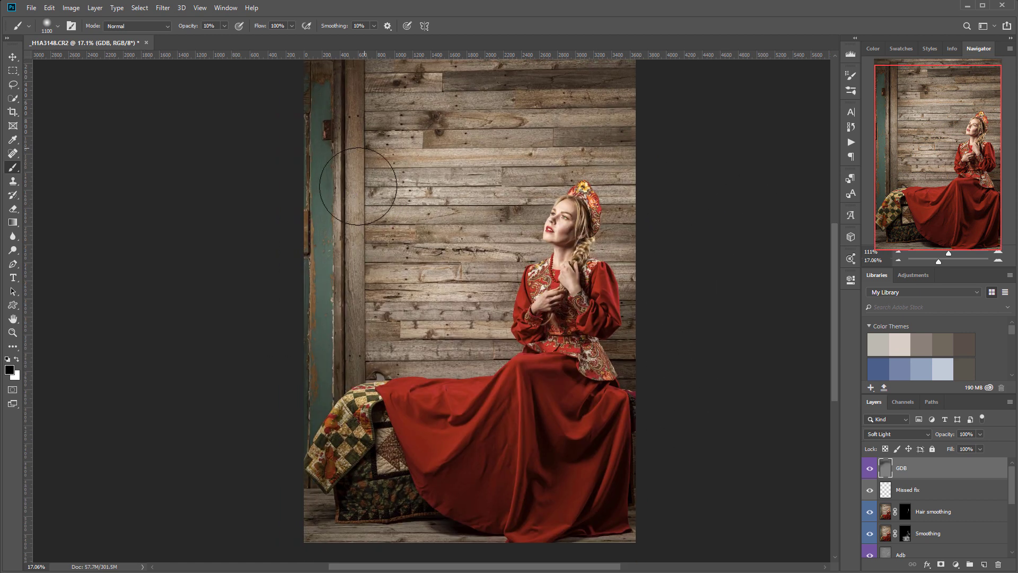
pyautogui.moveTo(396, 135)
pyautogui.mouseDown()
pyautogui.moveTo(343, 247)
pyautogui.moveTo(387, 203)
pyautogui.moveTo(387, 225)
pyautogui.moveTo(450, 179)
pyautogui.moveTo(457, 199)
pyautogui.moveTo(388, 276)
pyautogui.moveTo(459, 255)
pyautogui.moveTo(435, 333)
pyautogui.moveTo(421, 321)
pyautogui.moveTo(328, 414)
pyautogui.moveTo(354, 464)
pyautogui.moveTo(418, 527)
pyautogui.moveTo(593, 471)
pyautogui.mouseUp()
pyautogui.moveTo(675, 380)
pyautogui.mouseDown()
pyautogui.moveTo(554, 462)
pyautogui.moveTo(294, 449)
pyautogui.moveTo(544, 473)
pyautogui.moveTo(379, 508)
pyautogui.moveTo(369, 527)
pyautogui.moveTo(368, 518)
pyautogui.moveTo(383, 520)
pyautogui.moveTo(360, 519)
pyautogui.moveTo(543, 537)
pyautogui.moveTo(661, 495)
pyautogui.moveTo(649, 487)
pyautogui.moveTo(608, 508)
pyautogui.mouseUp()
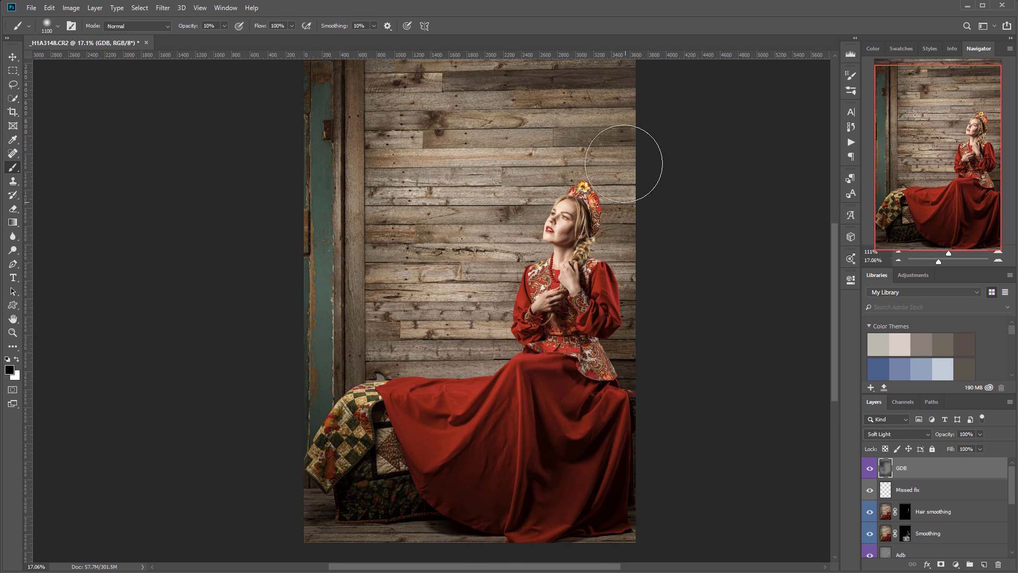
# - Darken the left door, post, quilt area and upper wall, then hide GDB to compare
pyautogui.moveTo(659, 257); pyautogui.dragTo(686, 384)
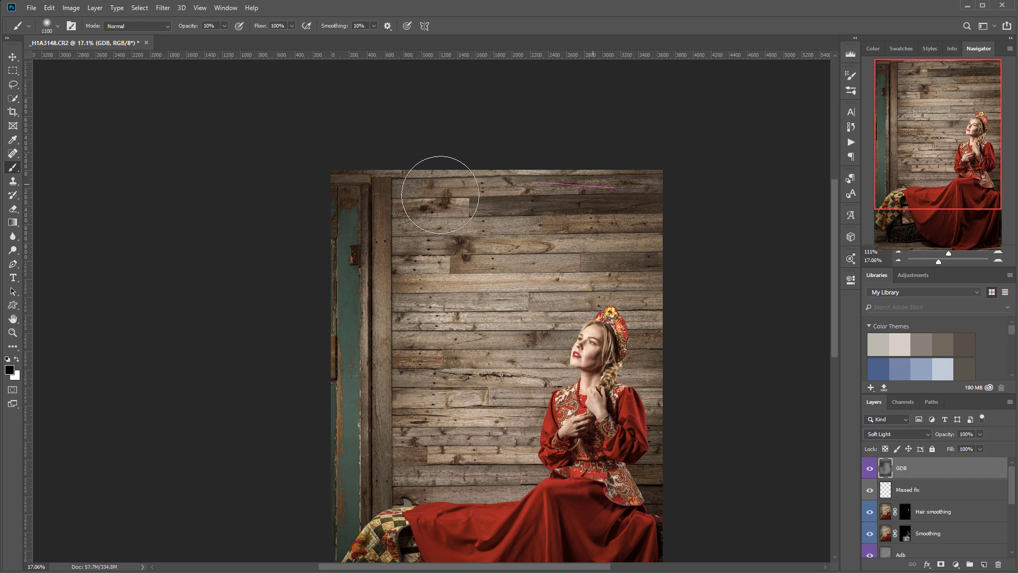
pyautogui.moveTo(328, 306)
pyautogui.mouseDown()
pyautogui.moveTo(337, 506)
pyautogui.moveTo(387, 328)
pyautogui.mouseUp()
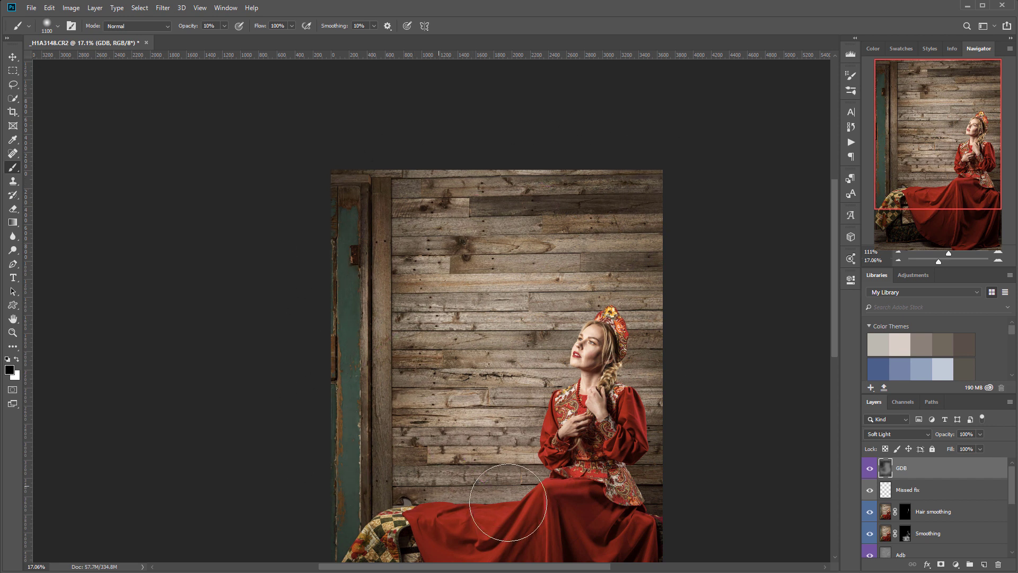
pyautogui.moveTo(500, 416); pyautogui.dragTo(487, 342)
pyautogui.moveTo(388, 465); pyautogui.dragTo(418, 485)
pyautogui.moveTo(445, 454); pyautogui.dragTo(450, 311)
pyautogui.moveTo(405, 466); pyautogui.dragTo(486, 512)
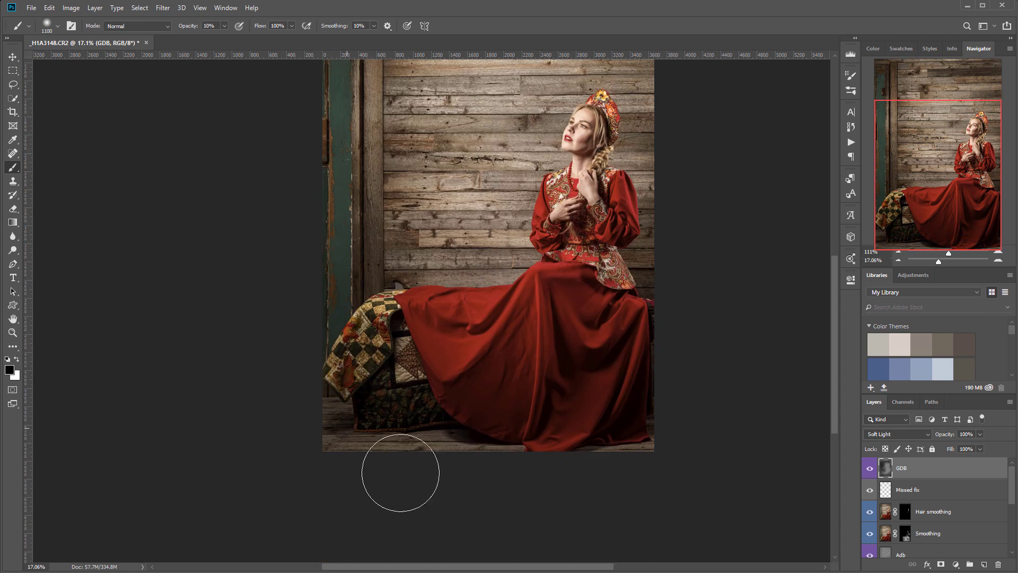
pyautogui.moveTo(524, 280); pyautogui.dragTo(505, 439)
pyautogui.moveTo(348, 243)
pyautogui.mouseDown()
pyautogui.moveTo(412, 190)
pyautogui.moveTo(308, 138)
pyautogui.moveTo(330, 309)
pyautogui.moveTo(385, 404)
pyautogui.moveTo(407, 485)
pyautogui.mouseUp()
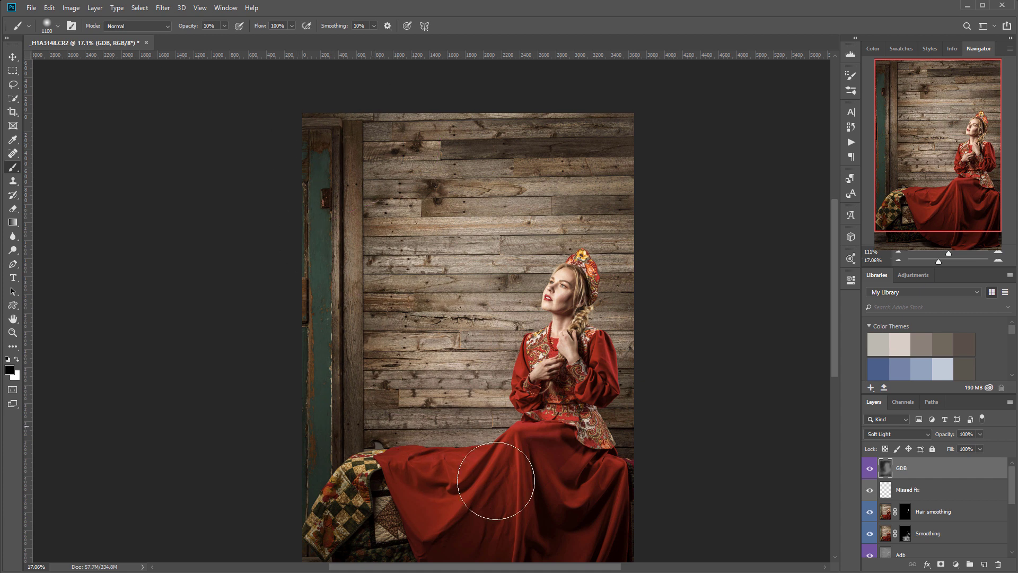
pyautogui.click(870, 468)
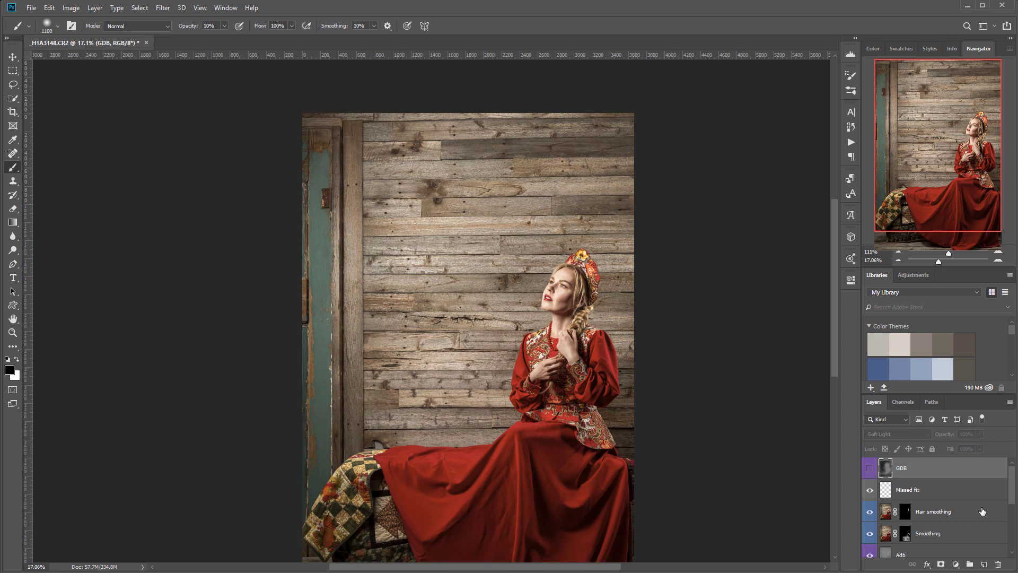
# - Add a Shadows layer above Missed fix, tag it green and set it to Multiply
pyautogui.click(965, 499)
pyautogui.click(984, 566)
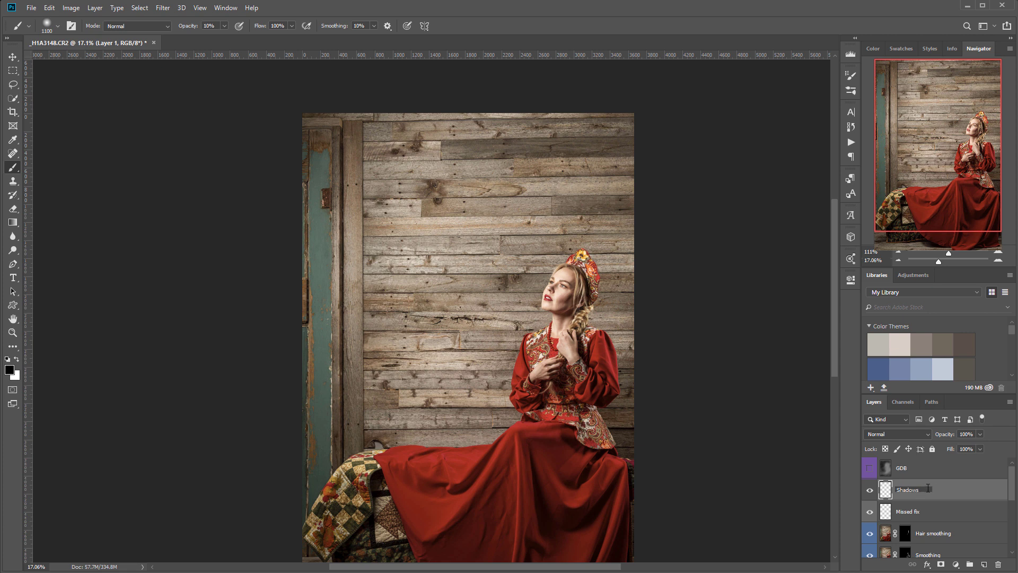
pyautogui.rightClick(936, 492)
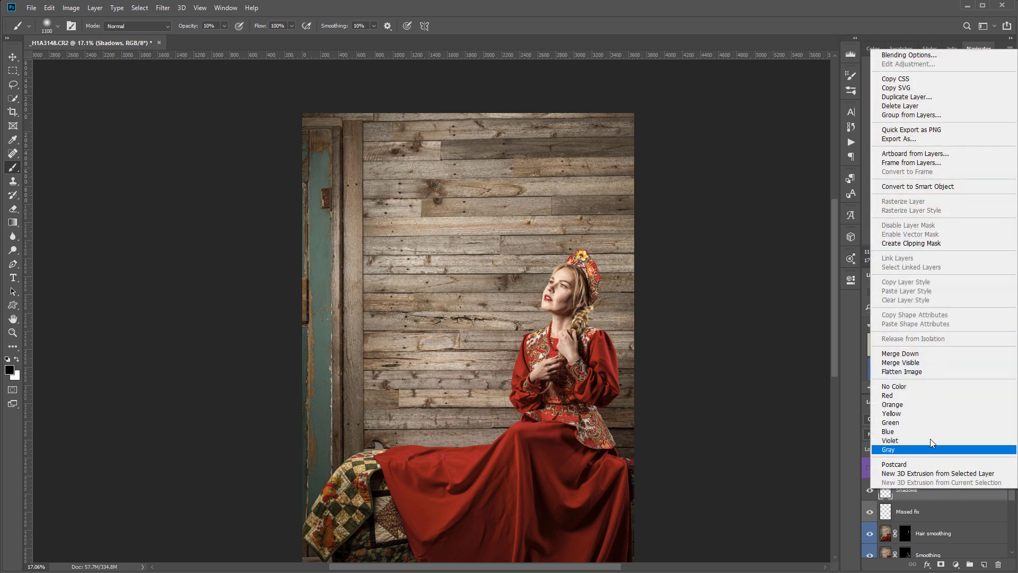
pyautogui.click(922, 423)
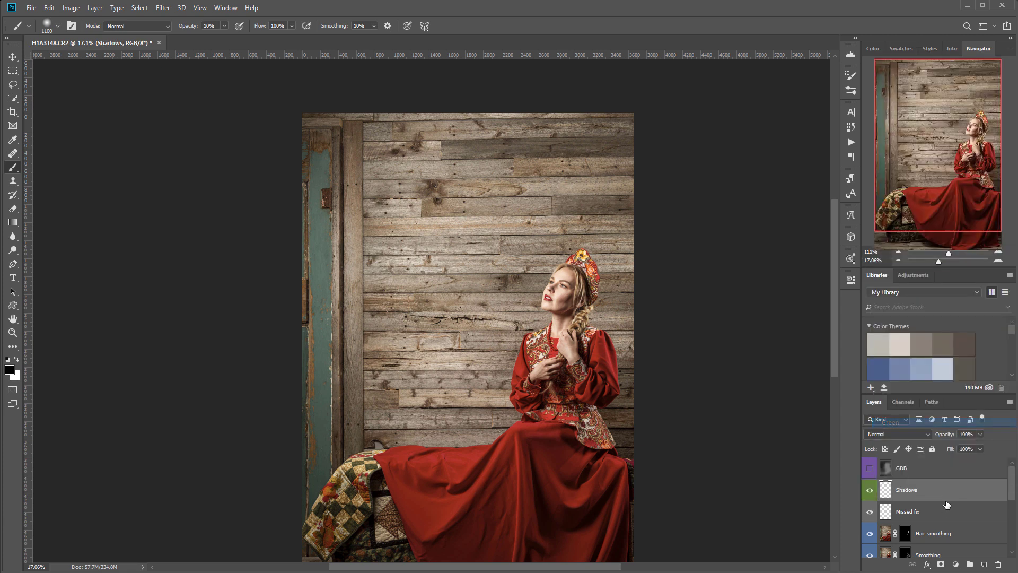
pyautogui.click(927, 436)
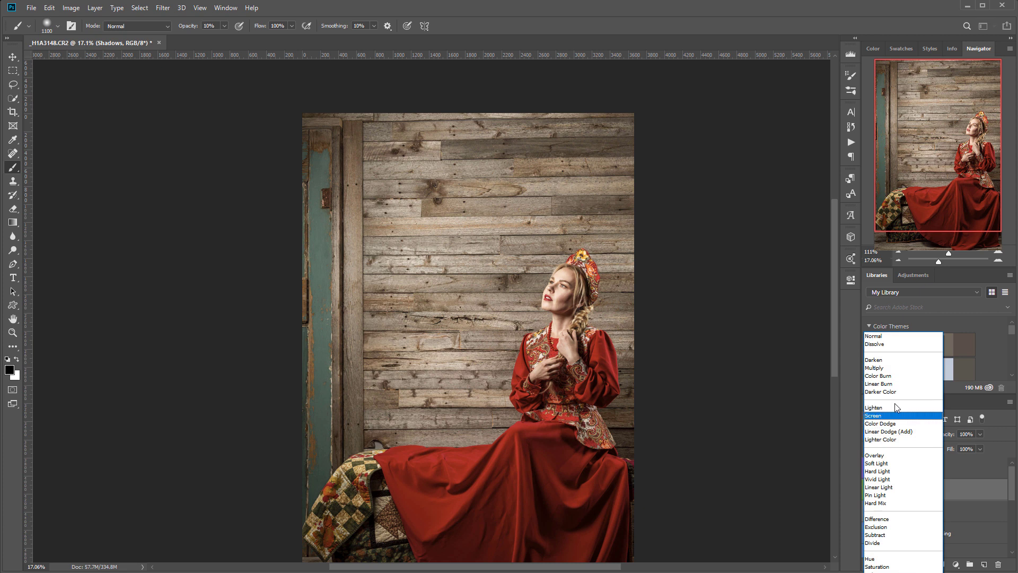
pyautogui.click(888, 368)
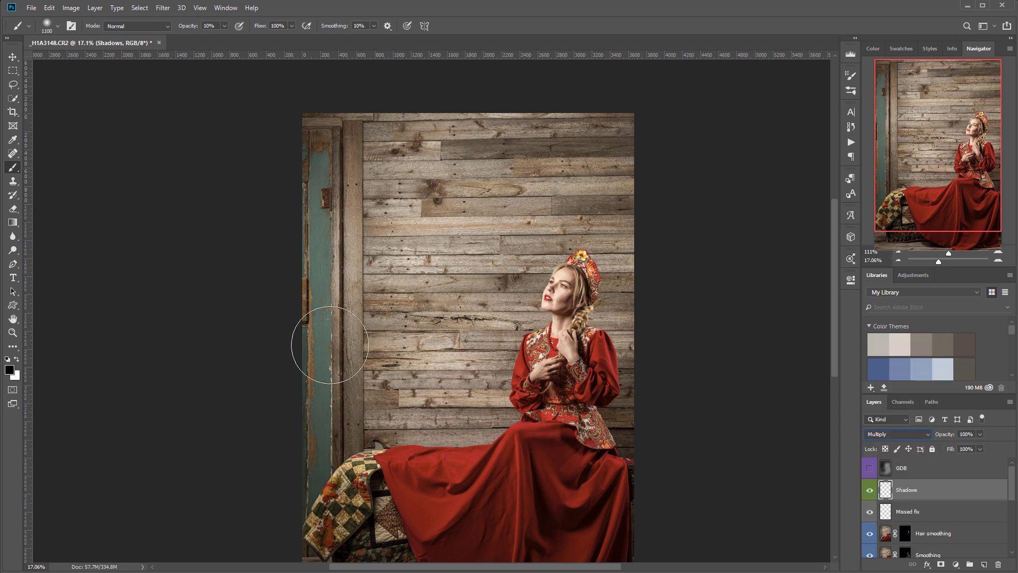
# - Paint soft black shadows over the skirt hem, top edge, top-left corner, door and floorboards
pyautogui.moveTo(596, 426); pyautogui.dragTo(546, 255)
pyautogui.moveTo(386, 412); pyautogui.dragTo(413, 415)
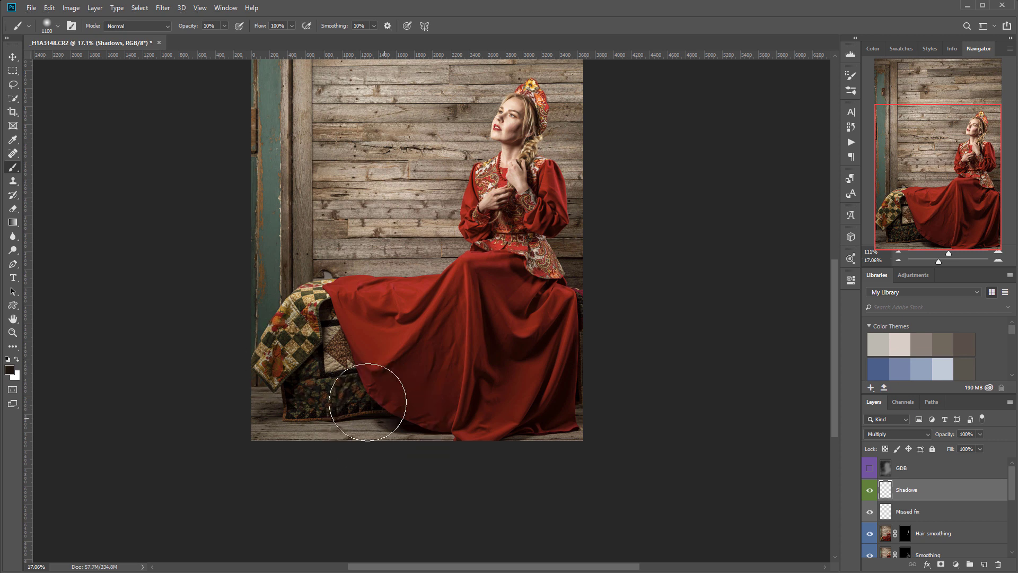
pyautogui.moveTo(158, 266); pyautogui.dragTo(164, 384)
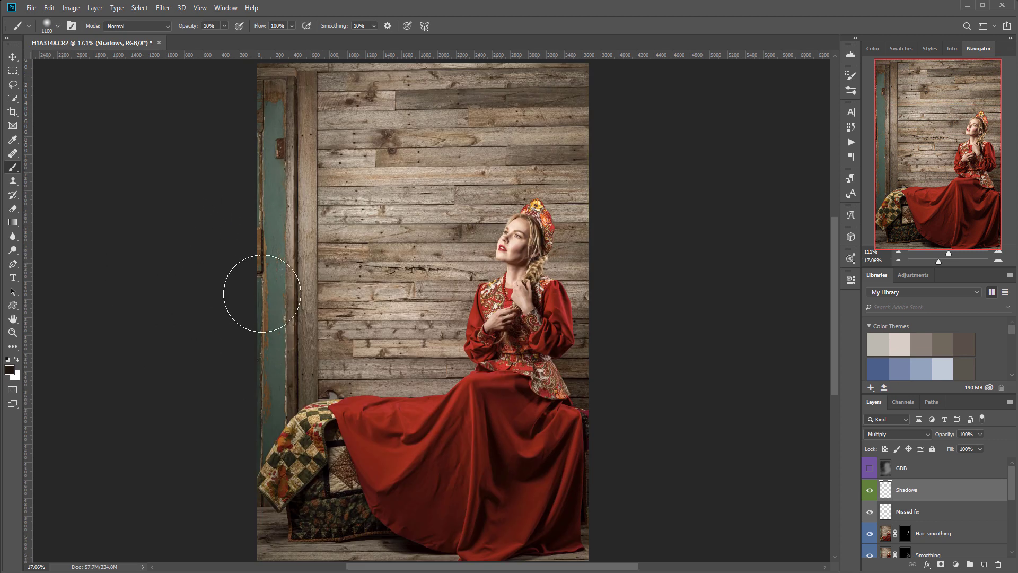
pyautogui.moveTo(325, 247); pyautogui.dragTo(324, 336)
pyautogui.moveTo(357, 151)
pyautogui.mouseDown()
pyautogui.moveTo(312, 157)
pyautogui.moveTo(608, 158)
pyautogui.moveTo(673, 200)
pyautogui.moveTo(675, 275)
pyautogui.moveTo(648, 353)
pyautogui.moveTo(613, 180)
pyautogui.mouseUp()
pyautogui.moveTo(445, 144)
pyautogui.mouseDown()
pyautogui.moveTo(331, 188)
pyautogui.moveTo(362, 149)
pyautogui.moveTo(268, 148)
pyautogui.moveTo(303, 227)
pyautogui.moveTo(286, 405)
pyautogui.moveTo(256, 504)
pyautogui.moveTo(271, 210)
pyautogui.moveTo(256, 364)
pyautogui.moveTo(313, 329)
pyautogui.moveTo(291, 239)
pyautogui.moveTo(297, 157)
pyautogui.moveTo(223, 179)
pyautogui.mouseUp()
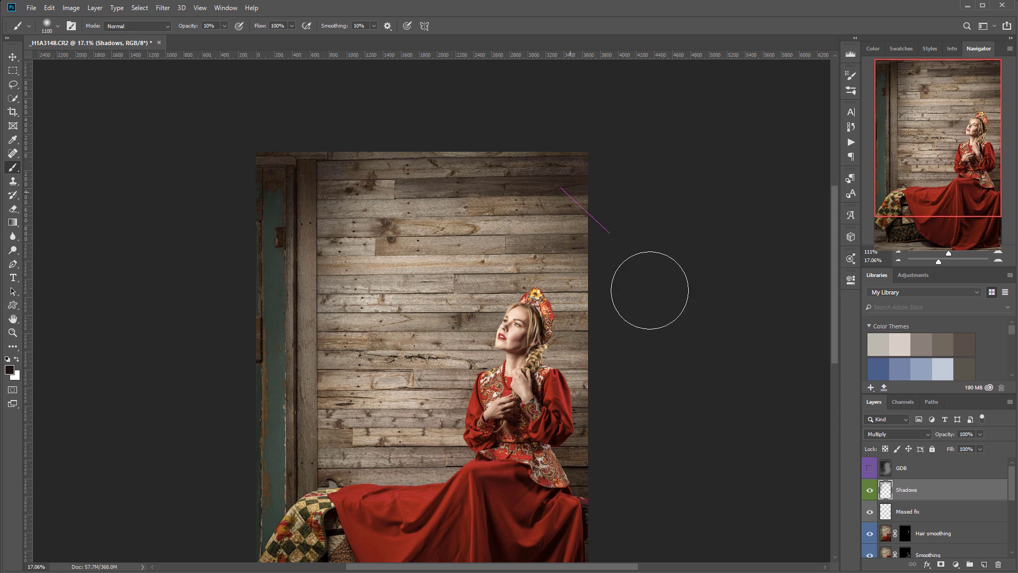
pyautogui.moveTo(381, 202)
pyautogui.mouseDown()
pyautogui.moveTo(291, 429)
pyautogui.moveTo(305, 519)
pyautogui.mouseUp()
pyautogui.moveTo(345, 422); pyautogui.dragTo(321, 218)
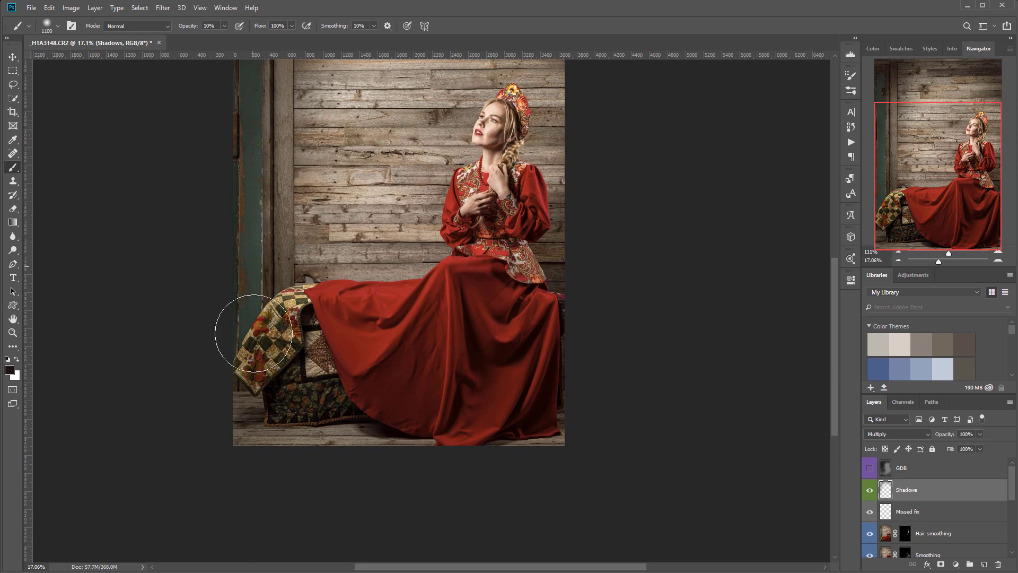
pyautogui.moveTo(248, 415)
pyautogui.mouseDown()
pyautogui.moveTo(338, 443)
pyautogui.moveTo(307, 439)
pyautogui.moveTo(431, 450)
pyautogui.moveTo(631, 421)
pyautogui.moveTo(554, 436)
pyautogui.moveTo(584, 418)
pyautogui.mouseUp()
pyautogui.moveTo(135, 410)
pyautogui.mouseDown()
pyautogui.moveTo(384, 442)
pyautogui.moveTo(252, 322)
pyautogui.moveTo(263, 496)
pyautogui.moveTo(260, 366)
pyautogui.moveTo(354, 438)
pyautogui.mouseUp()
pyautogui.moveTo(409, 356); pyautogui.dragTo(409, 495)
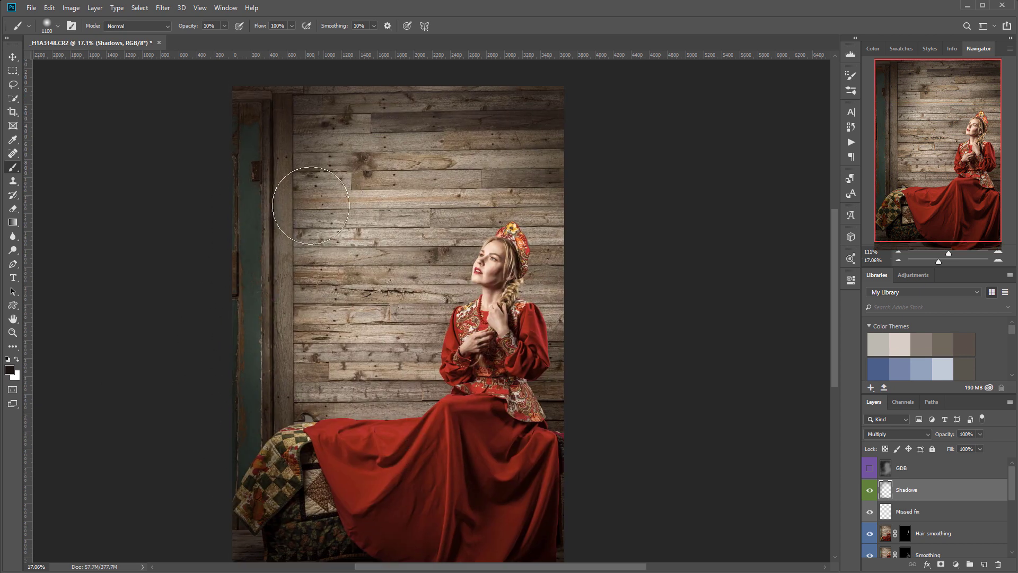
# - Darken the skirt and quilt edge, top wall, door, left wall and wooden wall beside her
pyautogui.click(340, 412)
pyautogui.moveTo(638, 343)
pyautogui.mouseDown()
pyautogui.moveTo(583, 334)
pyautogui.moveTo(570, 239)
pyautogui.moveTo(538, 143)
pyautogui.moveTo(593, 199)
pyautogui.mouseUp()
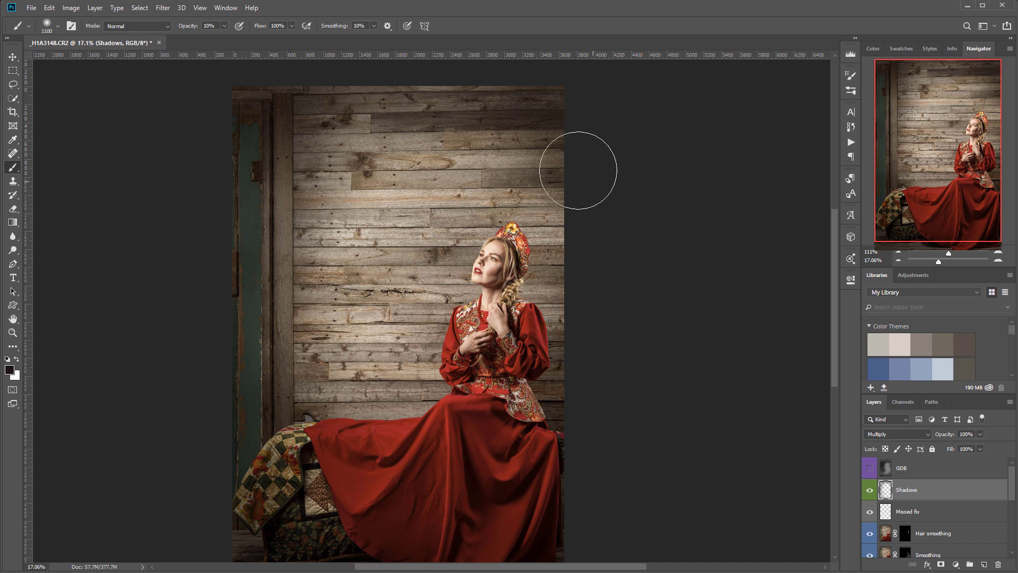
pyautogui.moveTo(406, 104)
pyautogui.mouseDown()
pyautogui.moveTo(495, 107)
pyautogui.moveTo(652, 284)
pyautogui.moveTo(598, 329)
pyautogui.moveTo(597, 287)
pyautogui.moveTo(268, 240)
pyautogui.moveTo(251, 355)
pyautogui.moveTo(249, 188)
pyautogui.moveTo(347, 161)
pyautogui.mouseUp()
pyautogui.moveTo(311, 317); pyautogui.dragTo(325, 384)
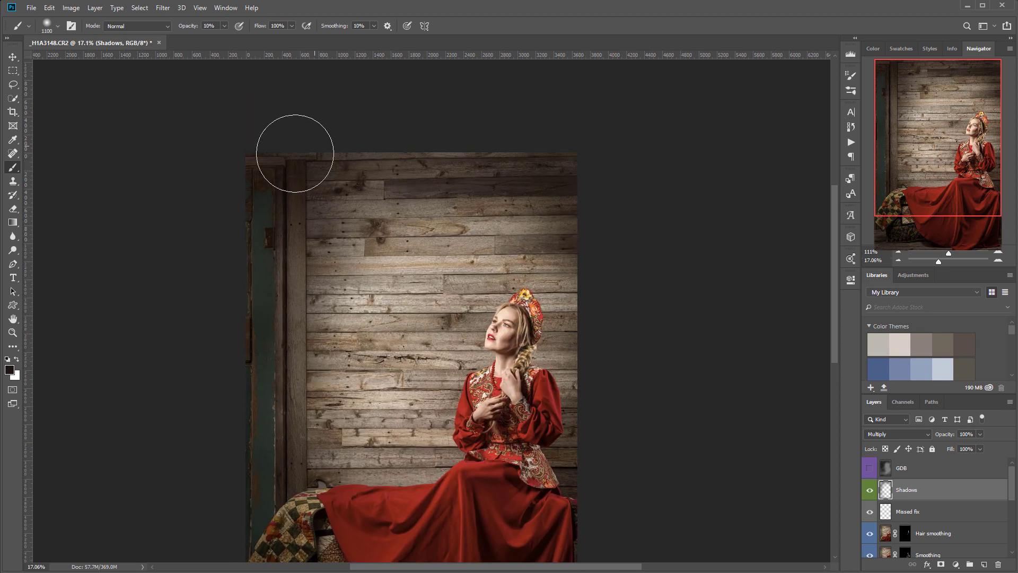
pyautogui.moveTo(246, 249)
pyautogui.mouseDown()
pyautogui.moveTo(351, 200)
pyautogui.moveTo(276, 241)
pyautogui.moveTo(264, 552)
pyautogui.moveTo(286, 240)
pyautogui.moveTo(308, 485)
pyautogui.moveTo(330, 309)
pyautogui.moveTo(280, 410)
pyautogui.moveTo(440, 502)
pyautogui.moveTo(293, 445)
pyautogui.moveTo(529, 505)
pyautogui.moveTo(412, 206)
pyautogui.moveTo(435, 152)
pyautogui.moveTo(485, 200)
pyautogui.moveTo(326, 389)
pyautogui.mouseUp()
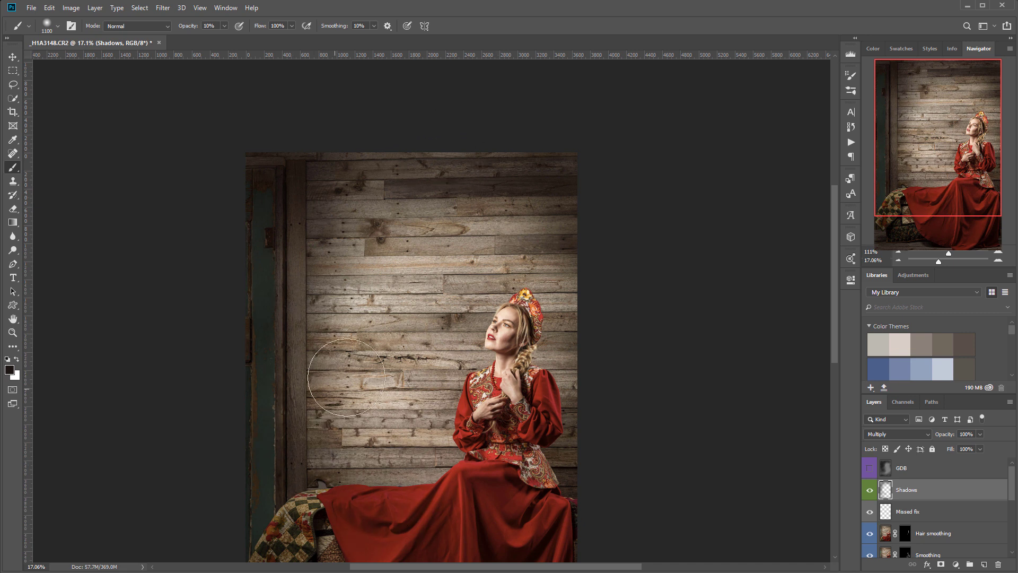
pyautogui.moveTo(369, 239); pyautogui.dragTo(342, 283)
pyautogui.moveTo(468, 206); pyautogui.dragTo(352, 347)
pyautogui.moveTo(445, 238)
pyautogui.mouseDown()
pyautogui.moveTo(360, 354)
pyautogui.moveTo(361, 392)
pyautogui.mouseUp()
pyautogui.moveTo(618, 407); pyautogui.dragTo(626, 218)
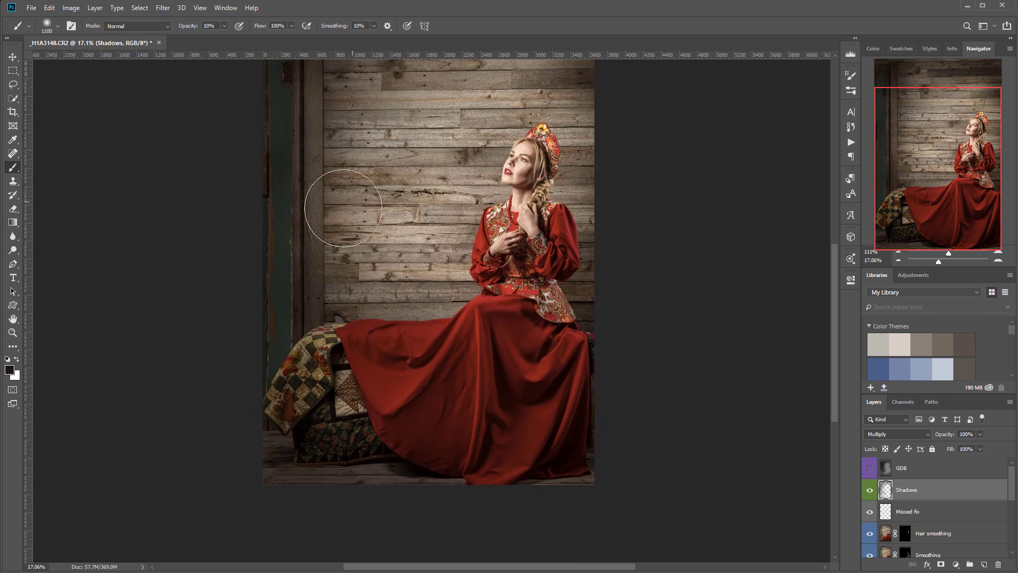
# - Make the GDB layer visible again and select it for painting
pyautogui.click(869, 469)
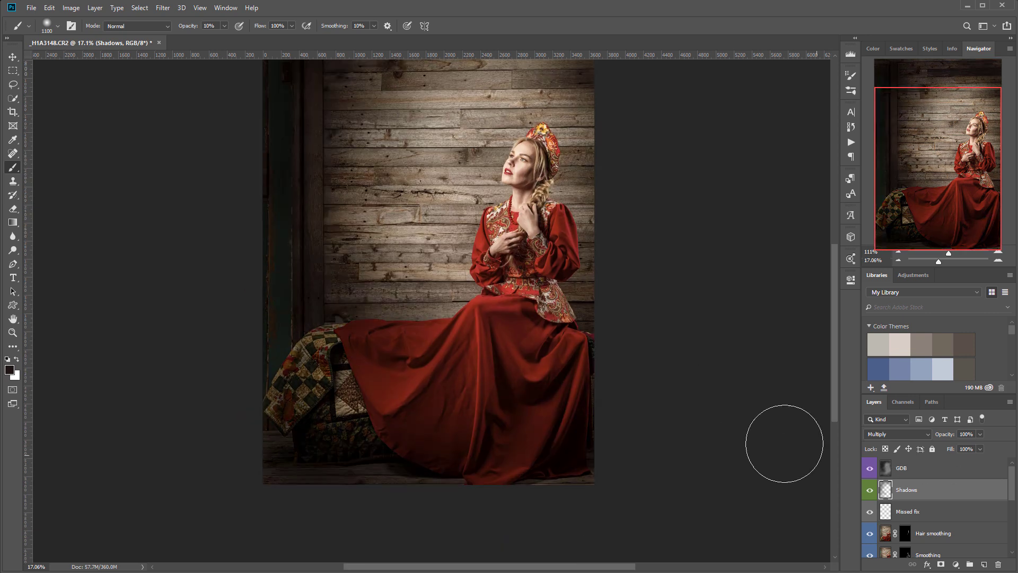
pyautogui.moveTo(618, 202); pyautogui.dragTo(625, 315)
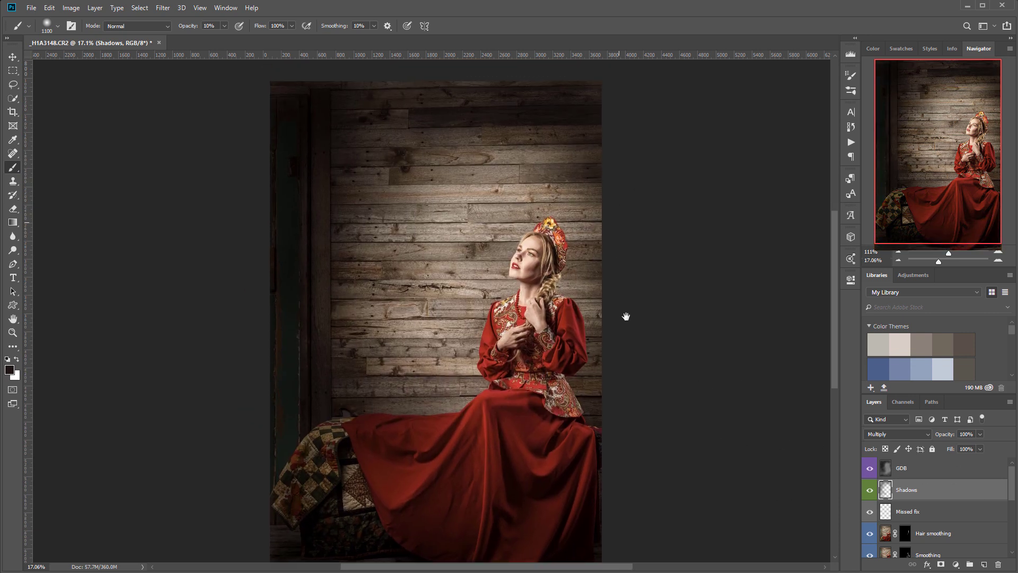
pyautogui.click(929, 474)
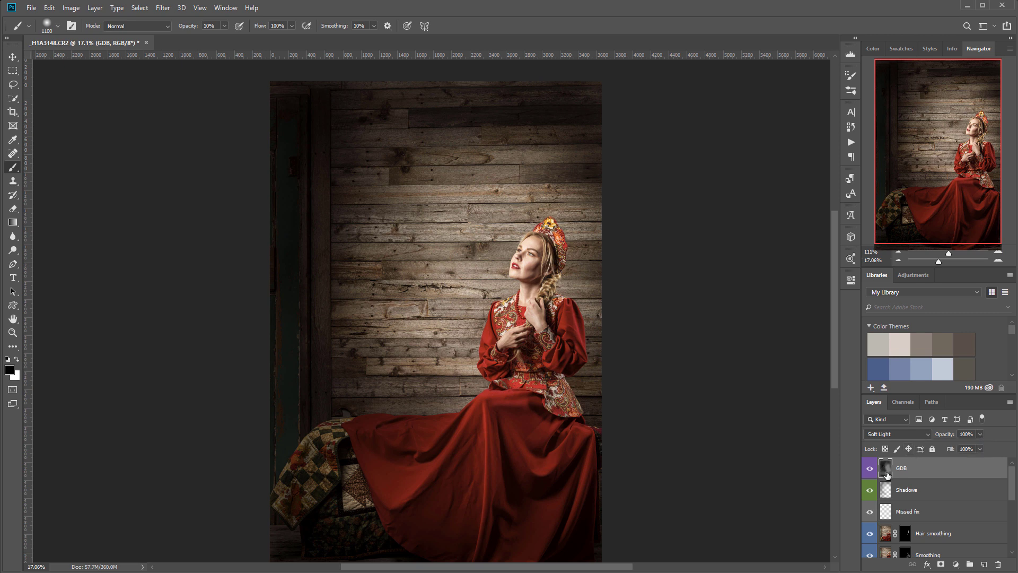
# - On GDB, paint black over the wall beside her braid and the left and right wall edges
pyautogui.hotkey('shift', 'F5')
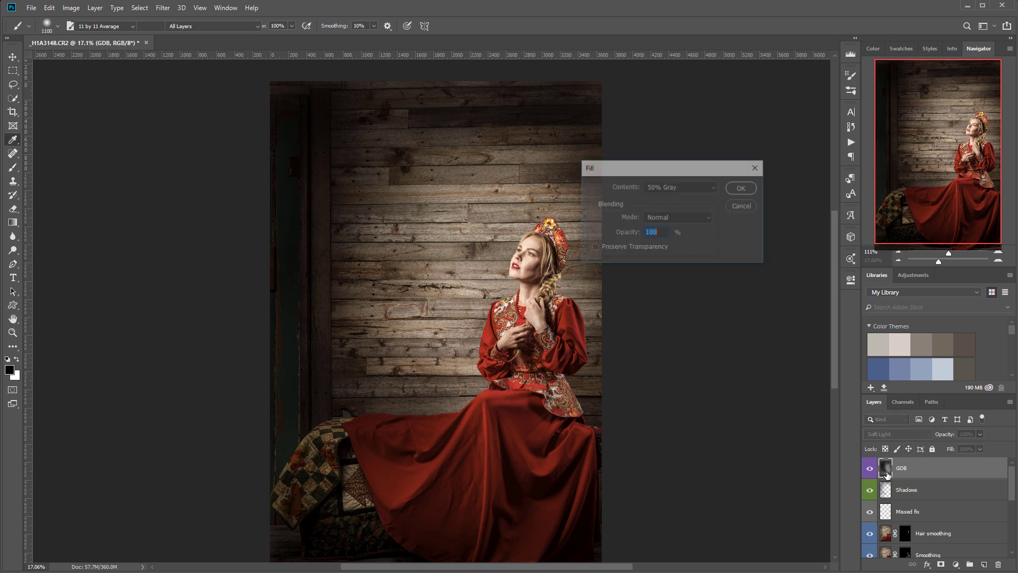
pyautogui.press('Escape')
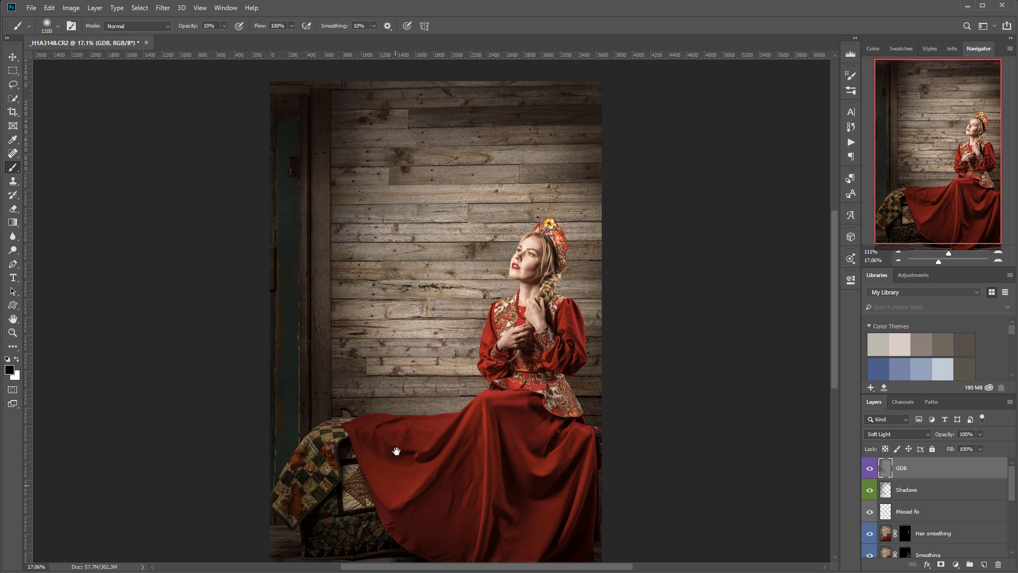
pyautogui.scroll(-3, 392, 484)
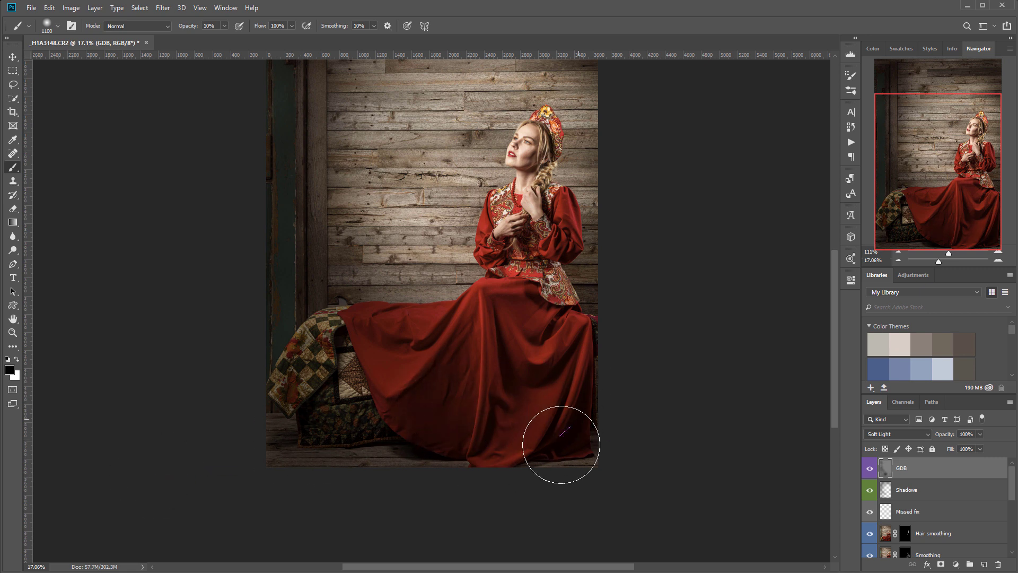
pyautogui.moveTo(606, 197); pyautogui.dragTo(598, 166)
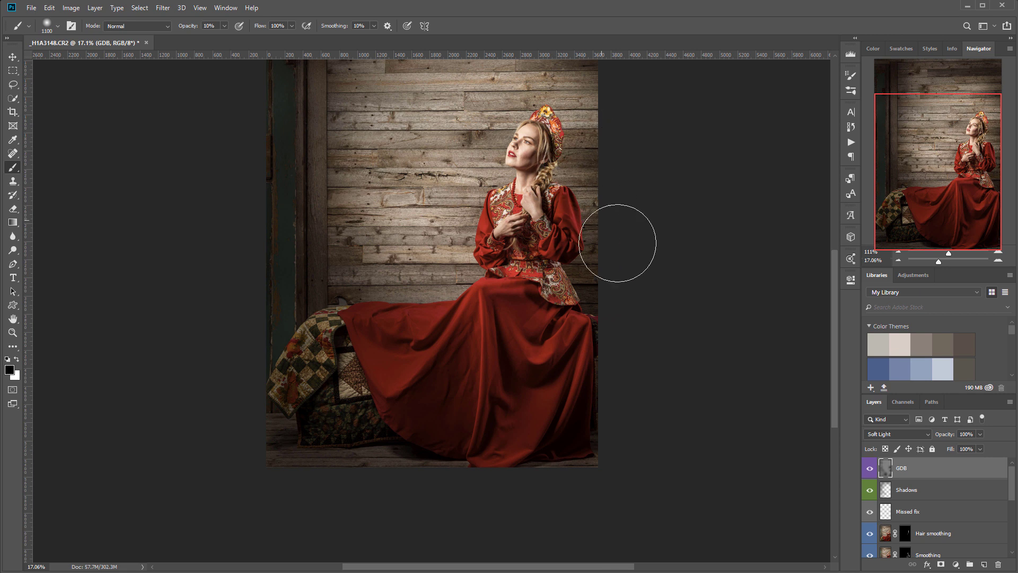
pyautogui.scroll(3, 545, 375)
pyautogui.hscroll(1, 544, 374)
pyautogui.moveTo(368, 187)
pyautogui.mouseDown()
pyautogui.moveTo(240, 353)
pyautogui.moveTo(285, 349)
pyautogui.moveTo(464, 169)
pyautogui.moveTo(550, 341)
pyautogui.moveTo(347, 279)
pyautogui.moveTo(310, 409)
pyautogui.moveTo(382, 479)
pyautogui.moveTo(379, 382)
pyautogui.moveTo(324, 493)
pyautogui.moveTo(431, 436)
pyautogui.mouseUp()
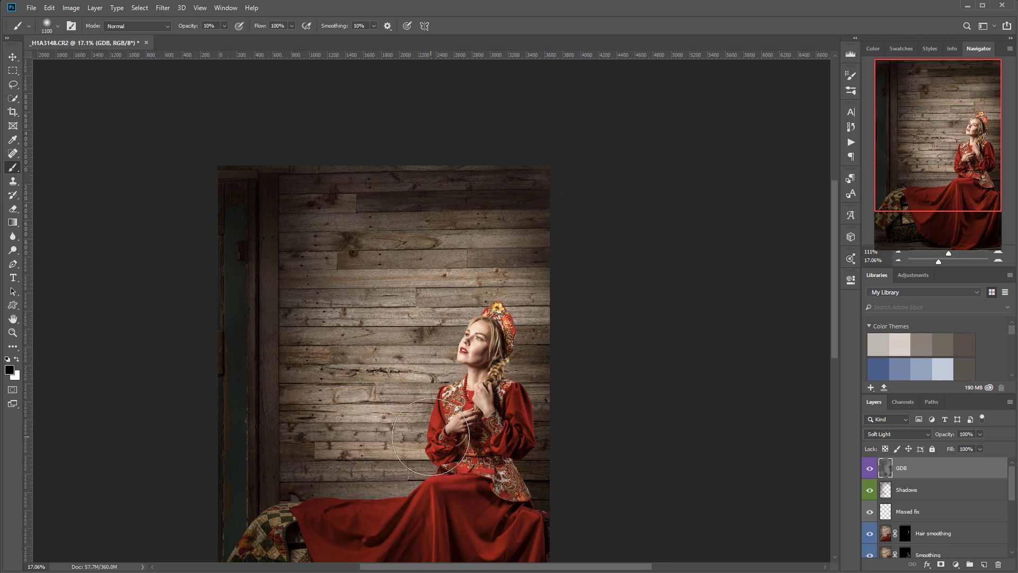
# - Brighten the wall around her face and headdress with white paint
pyautogui.press('x')
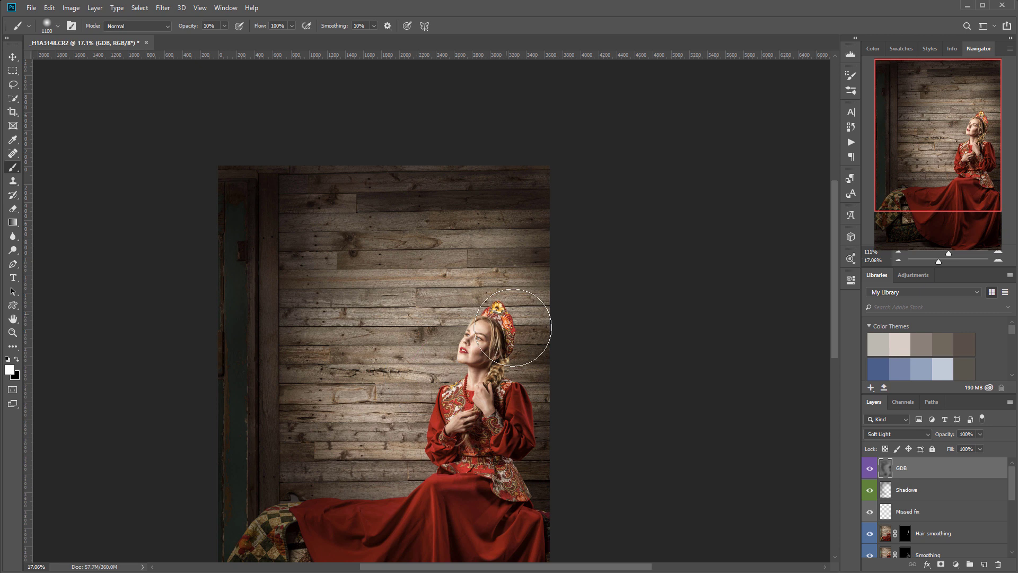
pyautogui.moveTo(500, 314)
pyautogui.mouseDown()
pyautogui.moveTo(425, 359)
pyautogui.moveTo(481, 300)
pyautogui.moveTo(421, 321)
pyautogui.moveTo(453, 400)
pyautogui.mouseUp()
pyautogui.press('x')
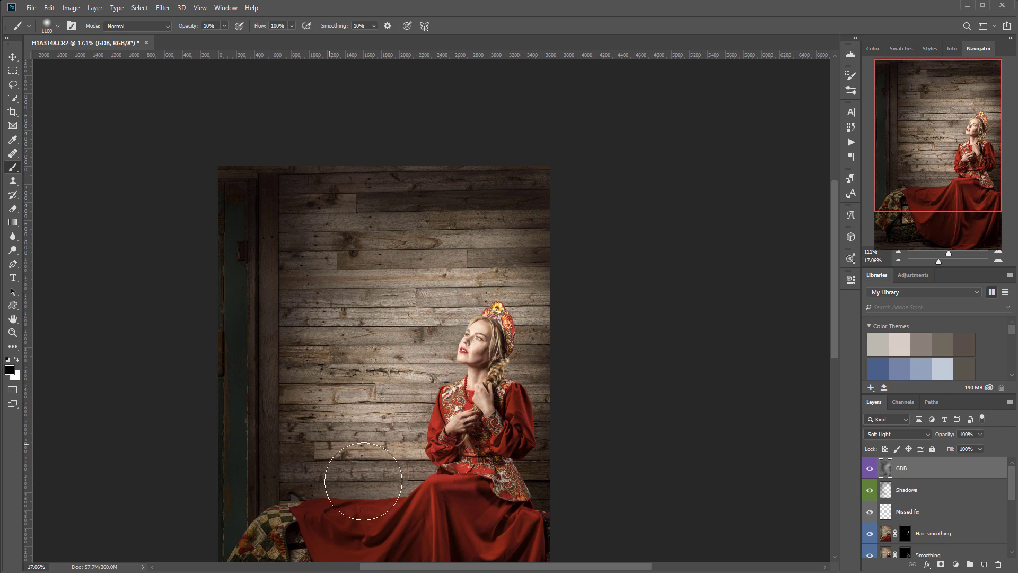
# - Darken the lower, upper and upper-left wall boards with black again
pyautogui.moveTo(366, 444)
pyautogui.mouseDown()
pyautogui.moveTo(430, 487)
pyautogui.moveTo(418, 460)
pyautogui.mouseUp()
pyautogui.moveTo(474, 265)
pyautogui.mouseDown()
pyautogui.moveTo(364, 365)
pyautogui.moveTo(369, 232)
pyautogui.mouseUp()
pyautogui.moveTo(548, 479); pyautogui.dragTo(564, 388)
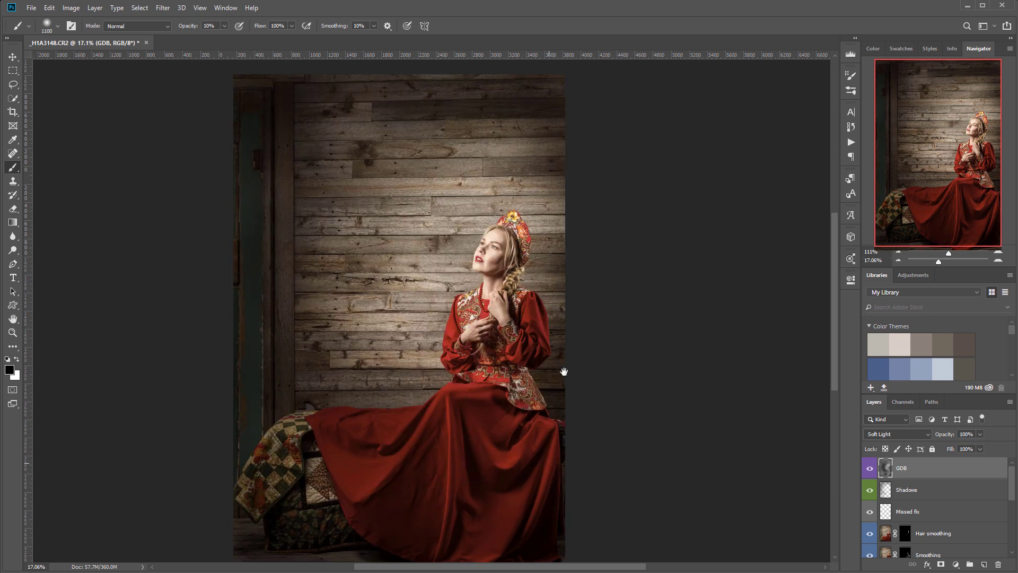
pyautogui.moveTo(400, 161)
pyautogui.mouseDown()
pyautogui.moveTo(364, 170)
pyautogui.moveTo(311, 155)
pyautogui.moveTo(309, 206)
pyautogui.mouseUp()
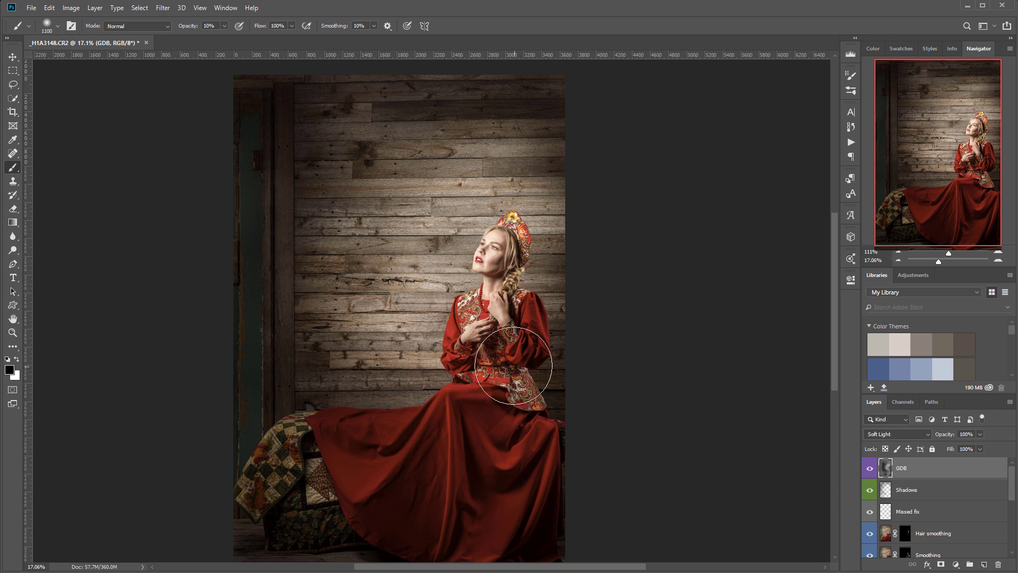
pyautogui.scroll(-2, 433, 366)
# - Lower the Shadows layer opacity to 80%
pyautogui.scroll(2, 433, 366)
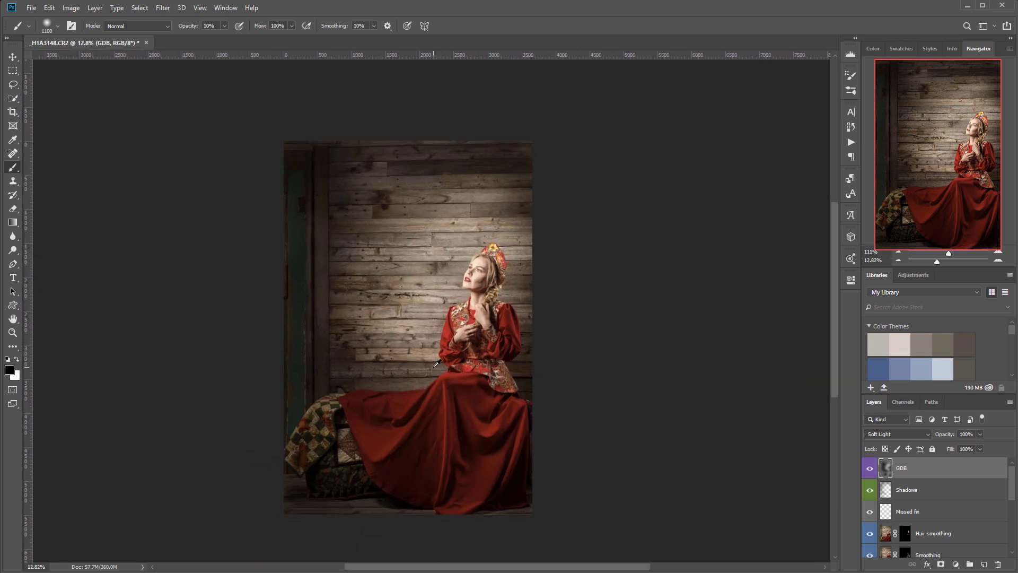
pyautogui.moveTo(440, 257); pyautogui.dragTo(492, 292)
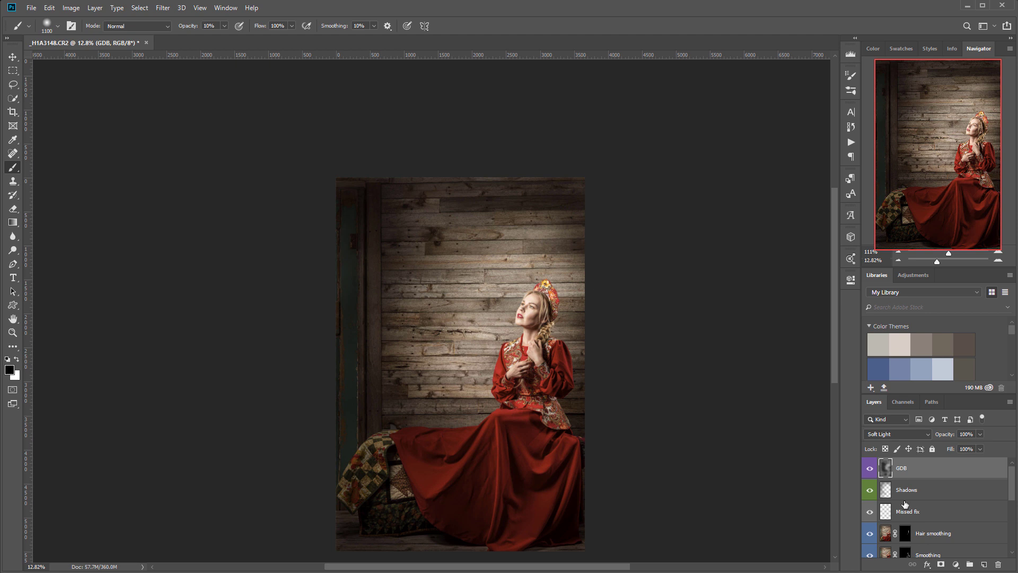
pyautogui.click(982, 486)
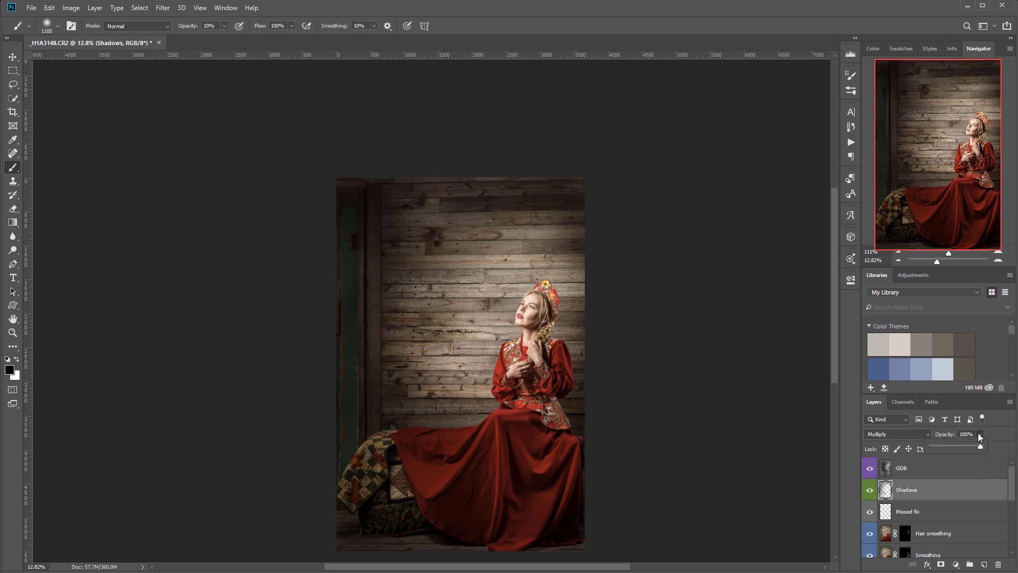
pyautogui.moveTo(971, 445); pyautogui.dragTo(970, 444)
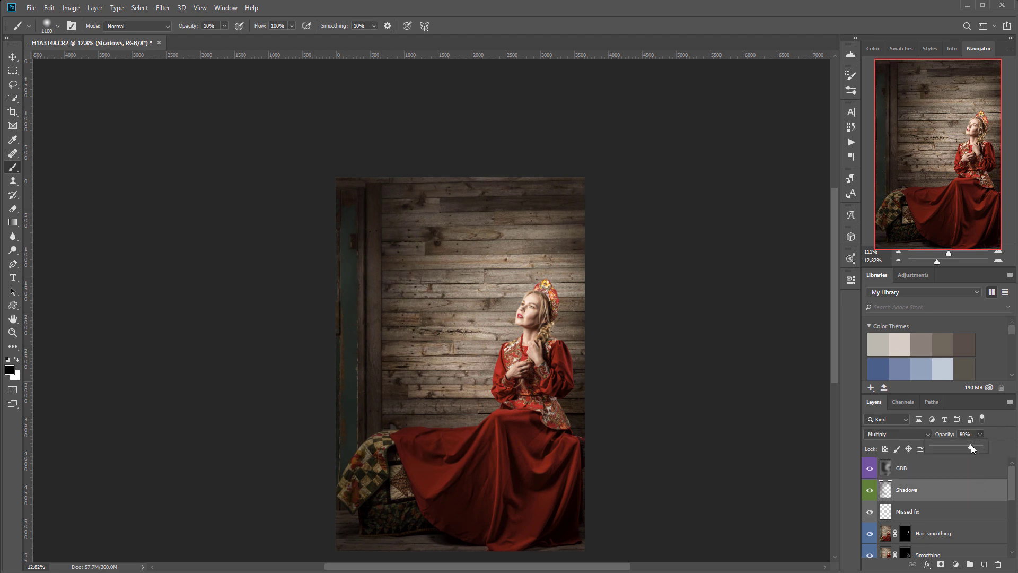
# - Set the GDB layer opacity to 70% and switch to the Move tool
pyautogui.hotkey('alt', ']')
pyautogui.click(979, 434)
pyautogui.moveTo(958, 449); pyautogui.dragTo(966, 449)
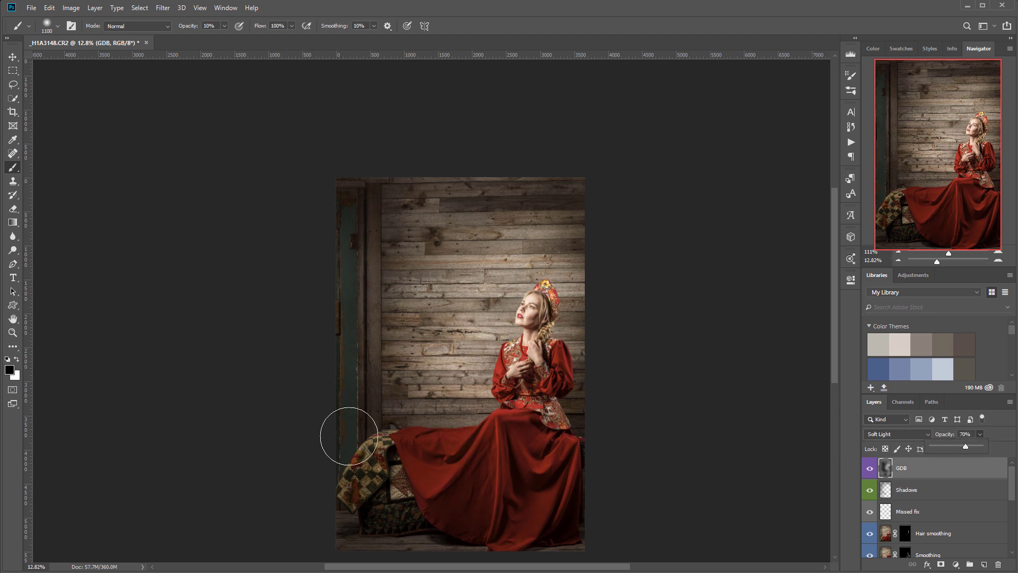
pyautogui.click(12, 56)
pyautogui.scroll(2, 502, 305)
pyautogui.scroll(-2, 502, 305)
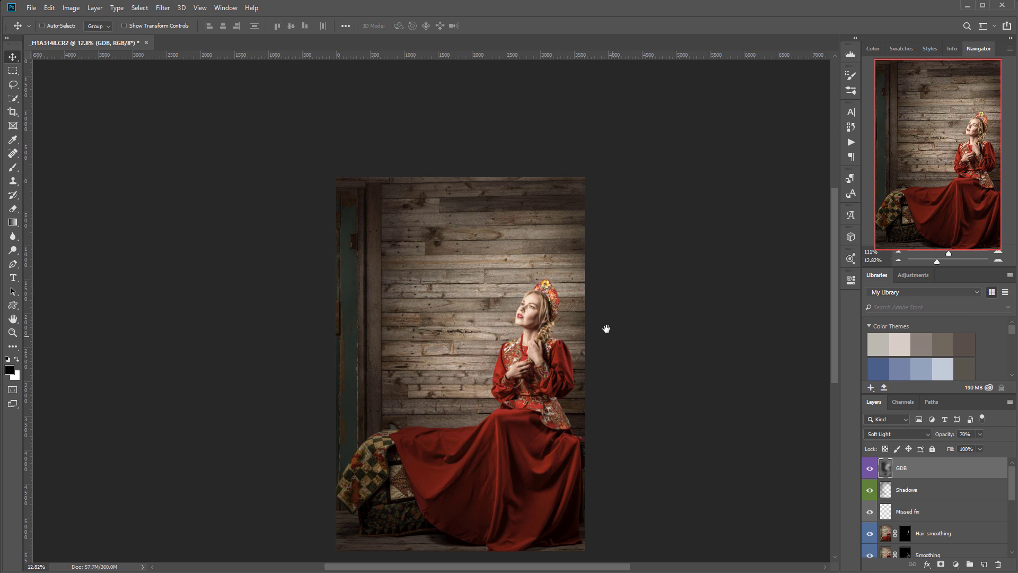
pyautogui.moveTo(611, 336); pyautogui.dragTo(566, 304)
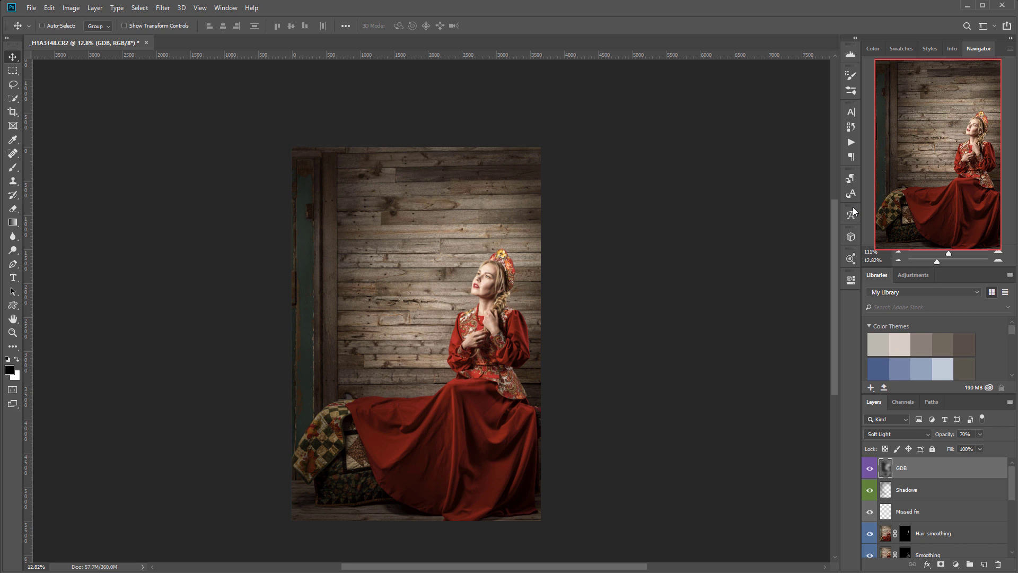
# - Add a Curves adjustment layer blended as Color
pyautogui.click(955, 565)
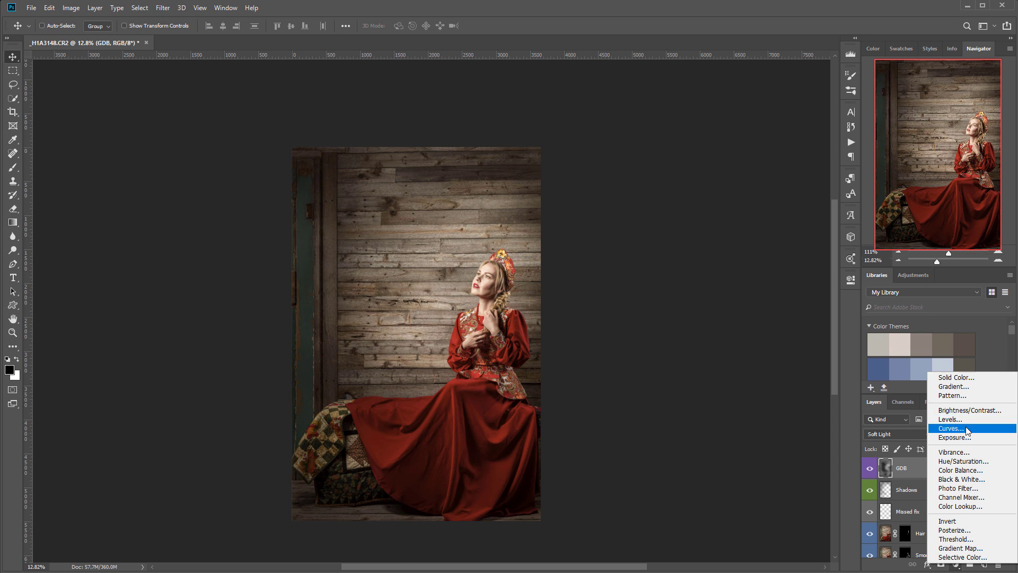
pyautogui.click(963, 427)
pyautogui.click(918, 434)
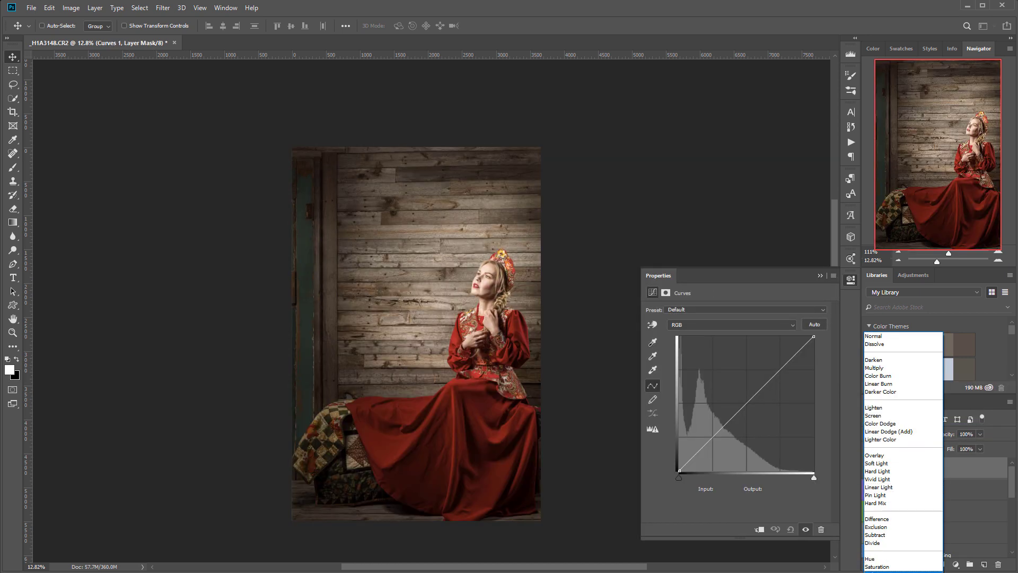
pyautogui.click(885, 572)
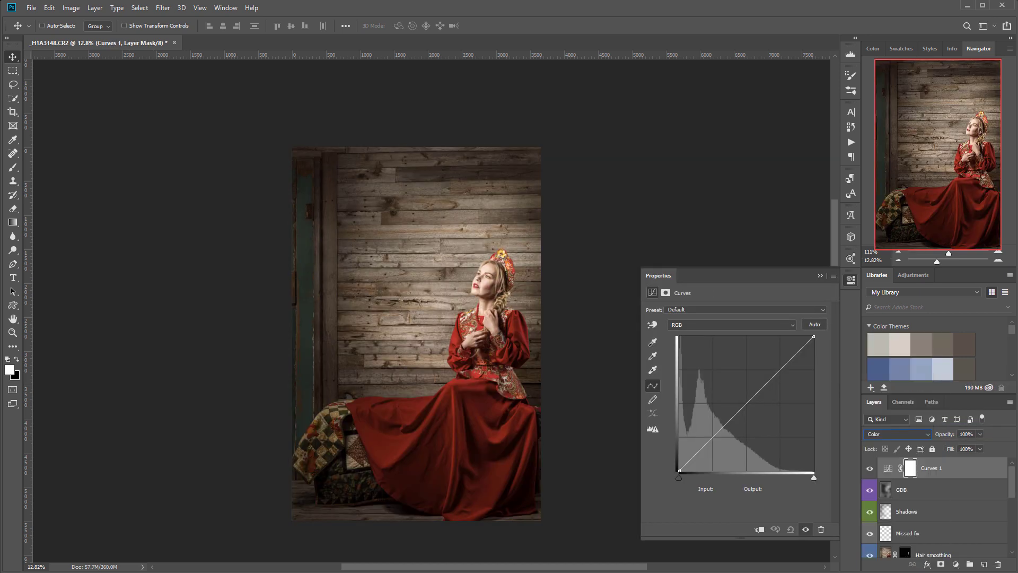
# - In the Blue channel, raise the black point and pull the midtones down
pyautogui.click(759, 326)
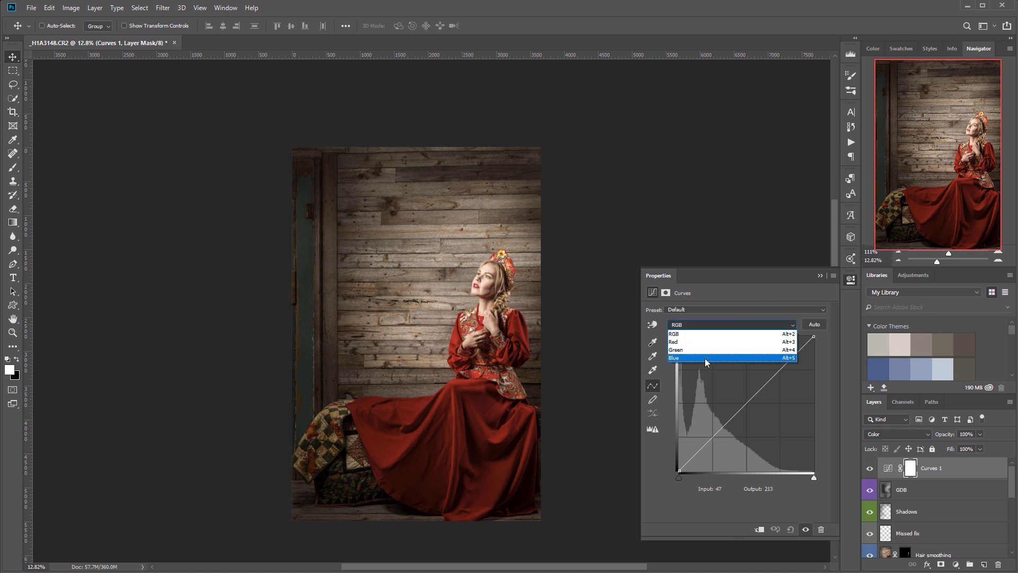
pyautogui.click(704, 356)
pyautogui.moveTo(678, 469); pyautogui.dragTo(670, 457)
pyautogui.moveTo(744, 396); pyautogui.dragTo(752, 403)
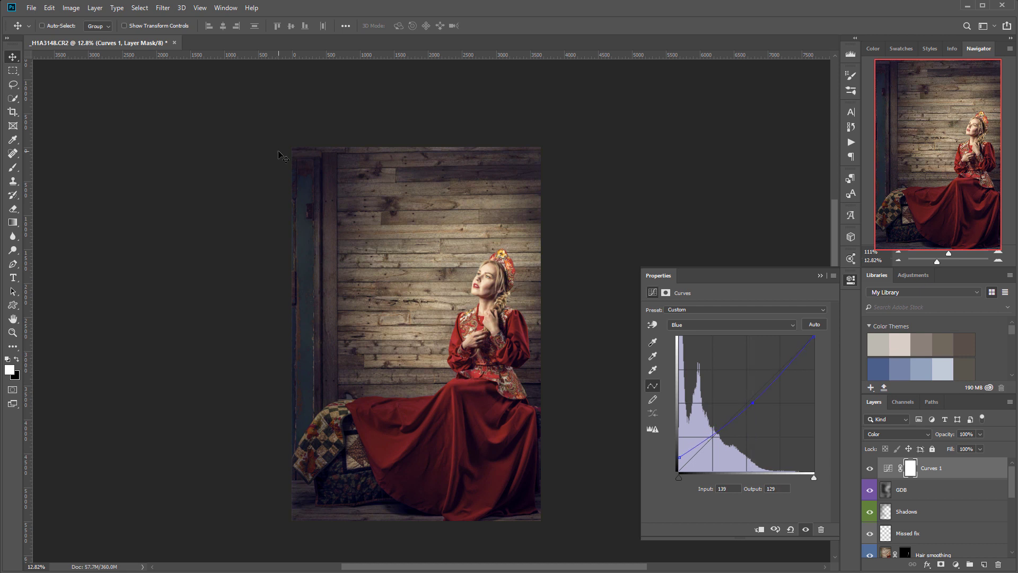
# - In the Red channel, lift the black point and add shadow and highlight points
pyautogui.click(705, 327)
pyautogui.click(705, 338)
pyautogui.moveTo(679, 470)
pyautogui.mouseDown()
pyautogui.moveTo(670, 457)
pyautogui.moveTo(689, 484)
pyautogui.mouseUp()
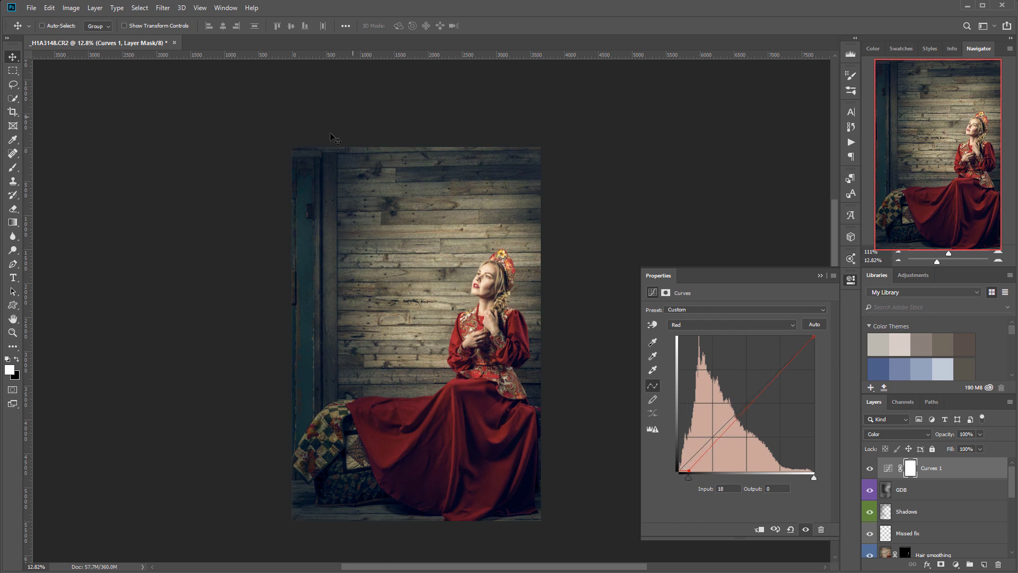
pyautogui.click(719, 433)
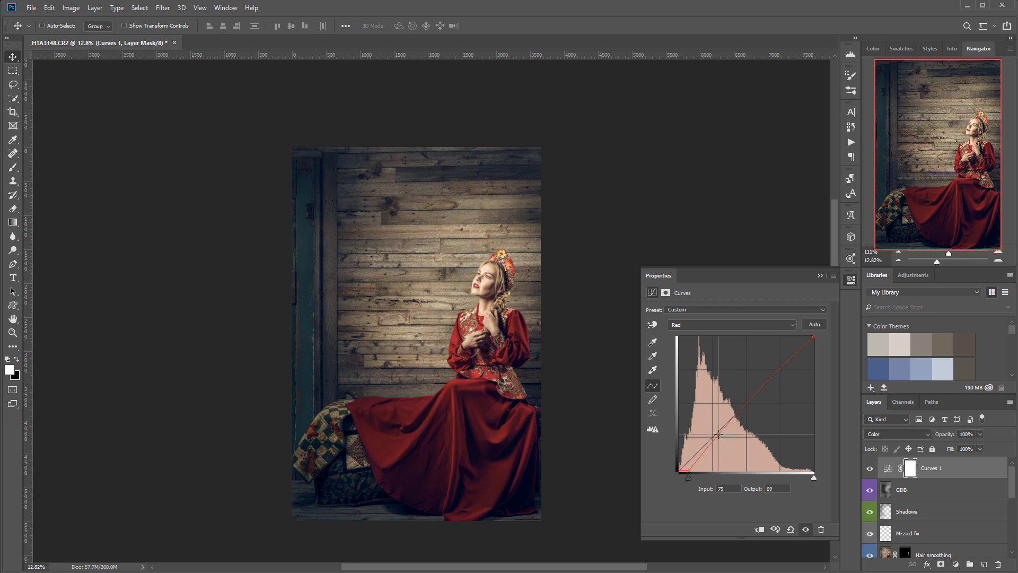
pyautogui.click(764, 388)
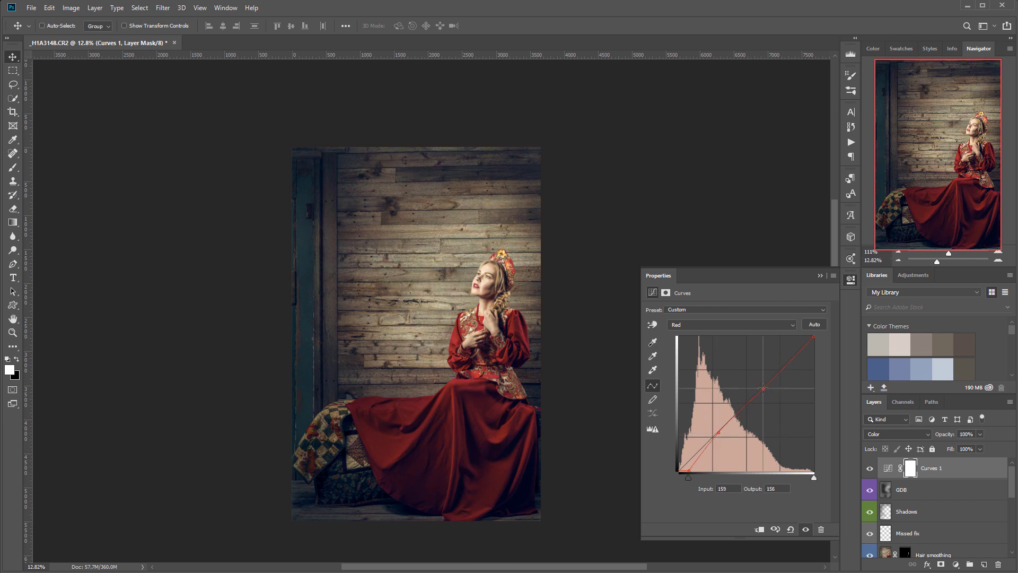
pyautogui.click(719, 433)
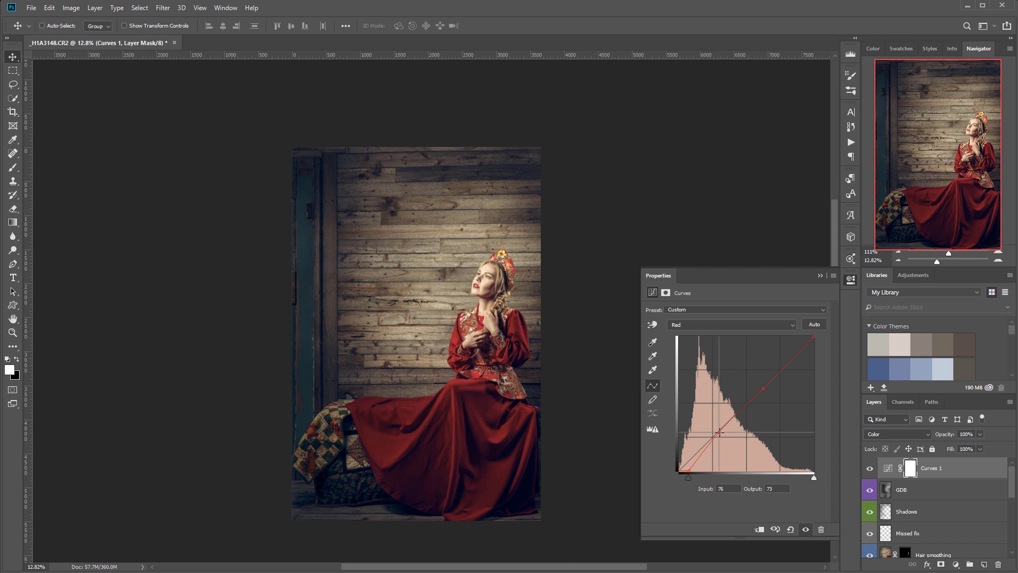
pyautogui.moveTo(765, 388); pyautogui.dragTo(763, 386)
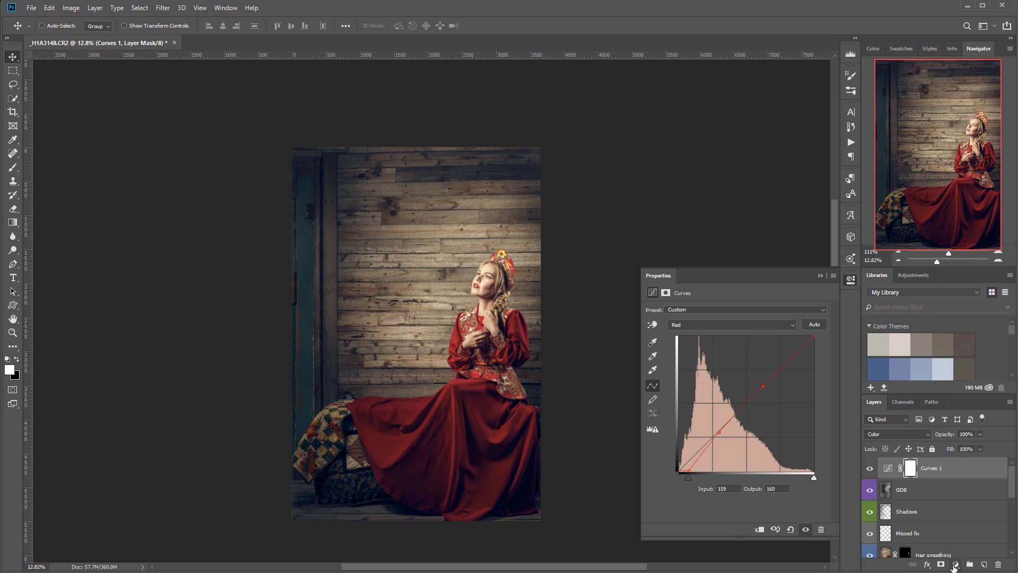
pyautogui.click(956, 564)
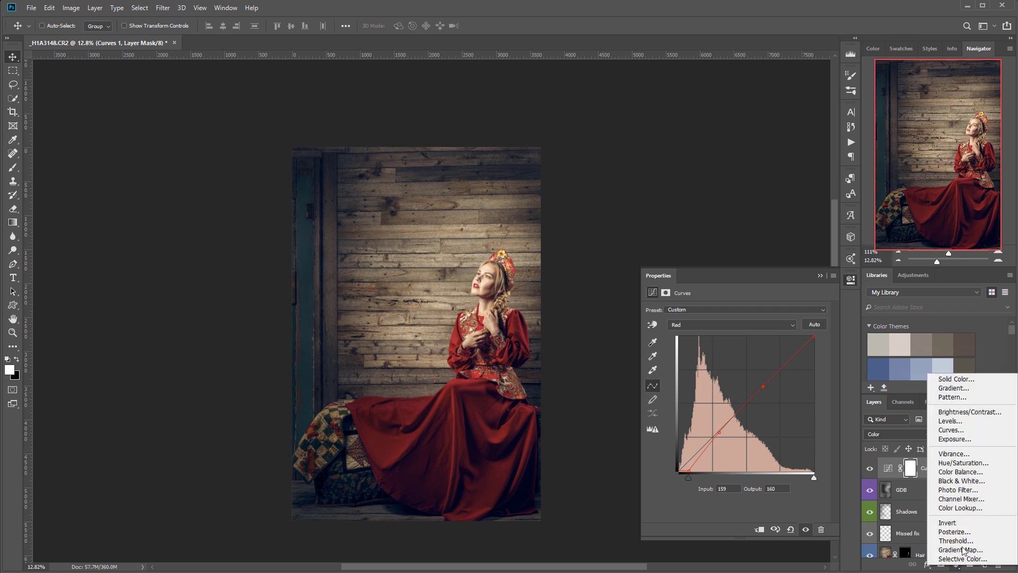
# - Add a second Curves layer blended as Luminosity
pyautogui.click(962, 429)
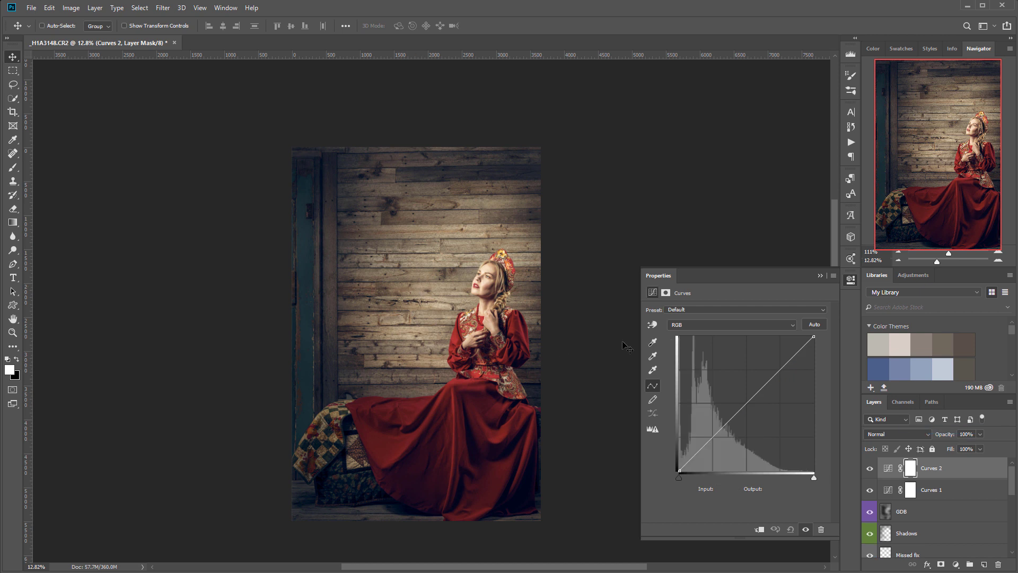
pyautogui.click(921, 435)
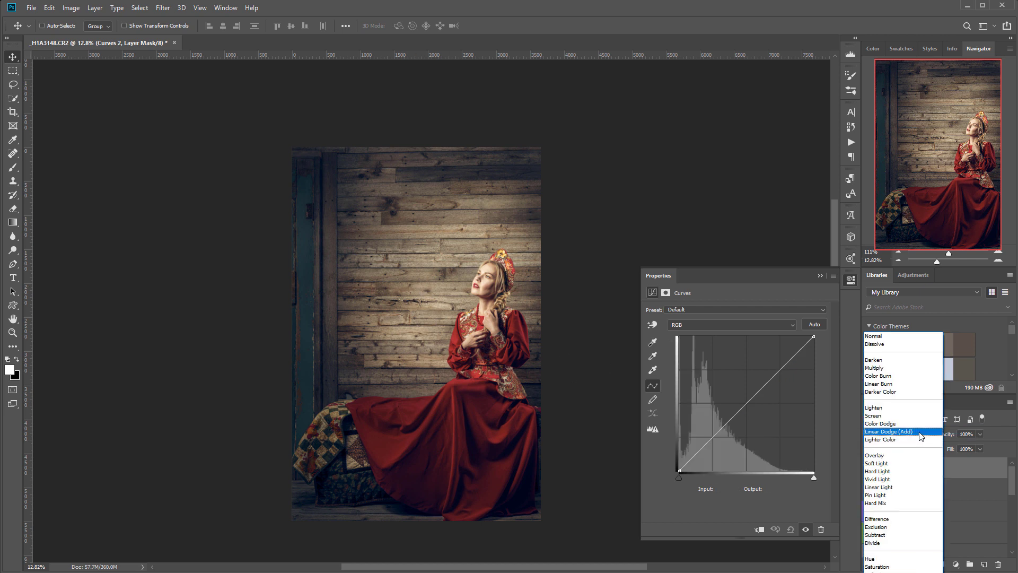
pyautogui.click(877, 572)
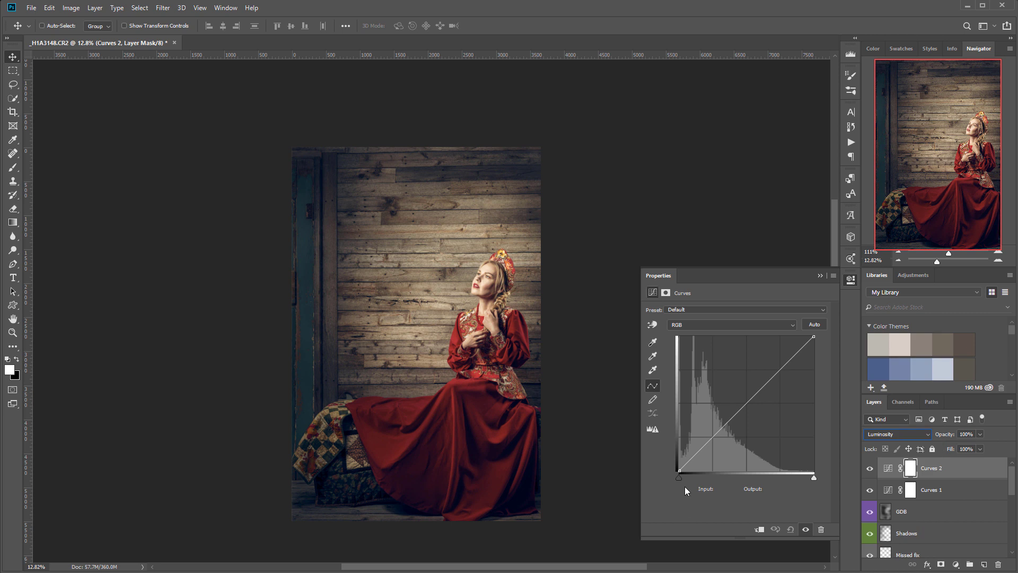
# - Lift its black point to output 35, lower white to 252, and move it below Curves 1
pyautogui.moveTo(678, 470); pyautogui.dragTo(672, 460)
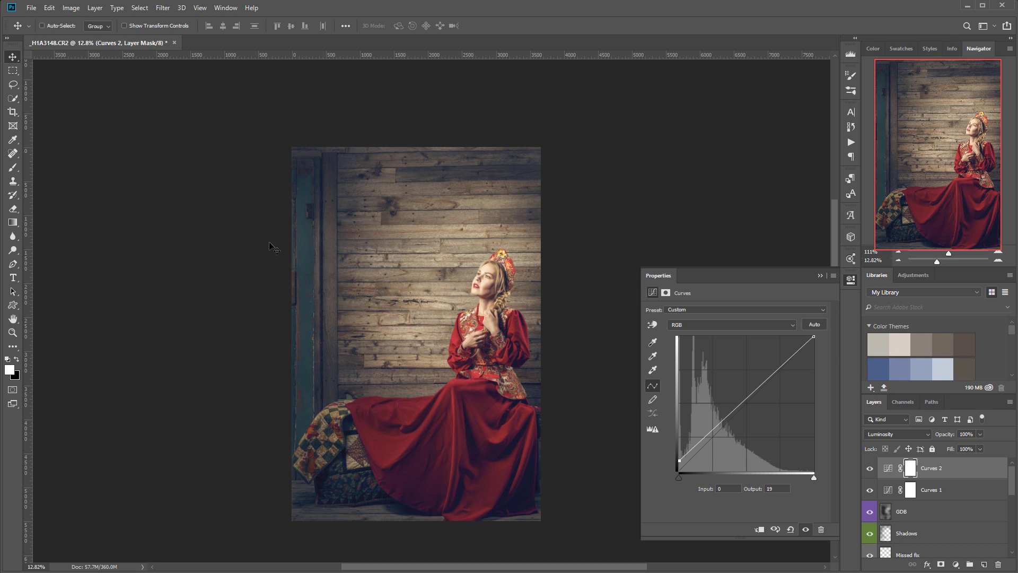
pyautogui.click(815, 336)
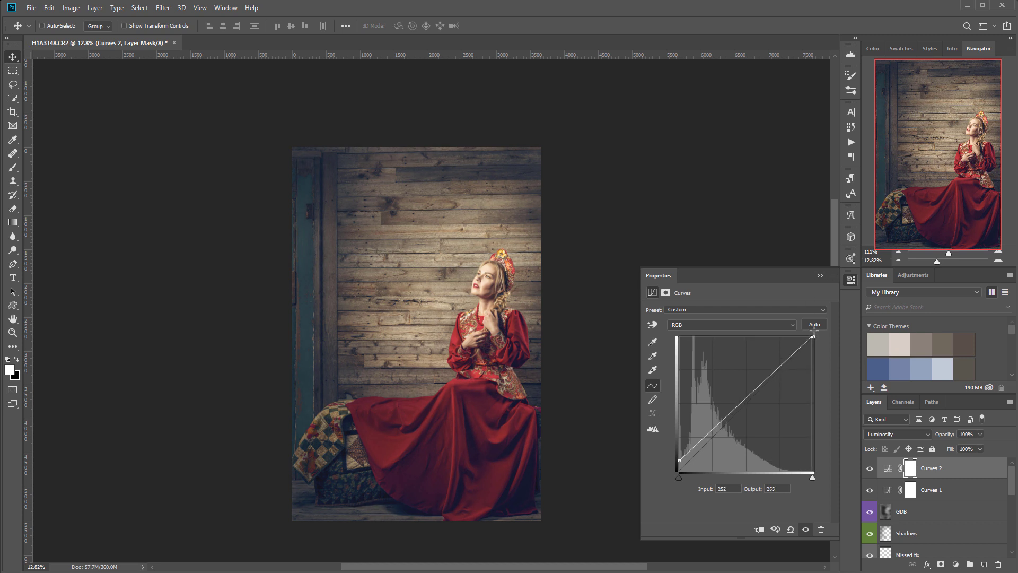
pyautogui.moveTo(815, 336); pyautogui.dragTo(815, 337)
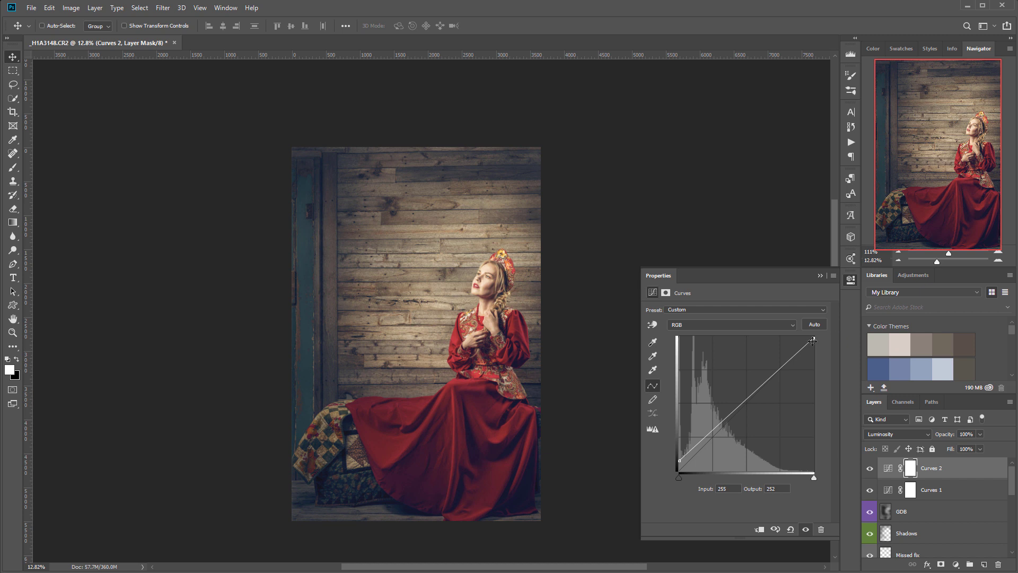
pyautogui.moveTo(682, 462); pyautogui.dragTo(657, 463)
pyautogui.click(848, 280)
pyautogui.moveTo(944, 471); pyautogui.dragTo(913, 506)
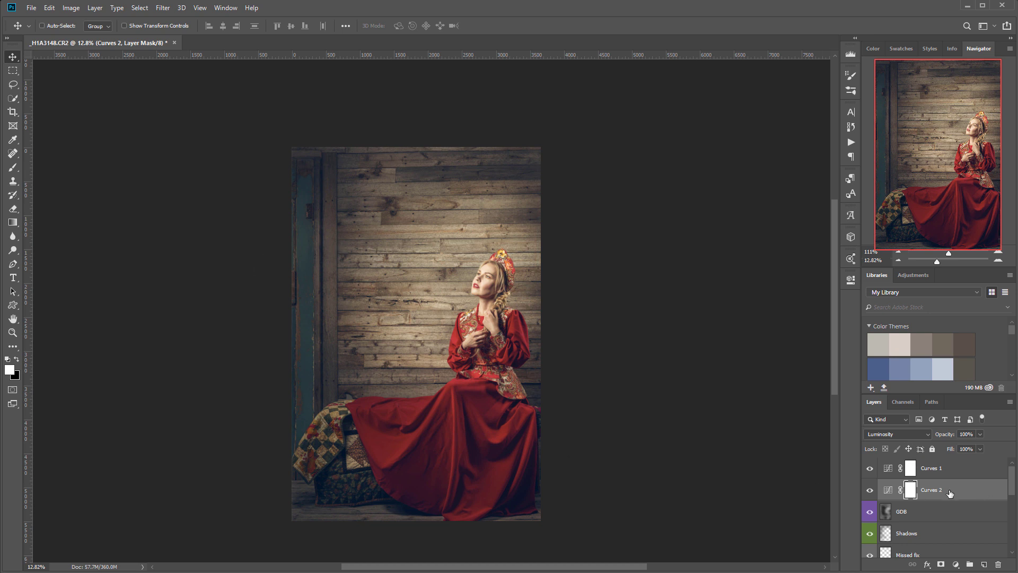
# - Rename Curves 2 to 'Lum' and give it a yellow label
pyautogui.doubleClick(929, 491)
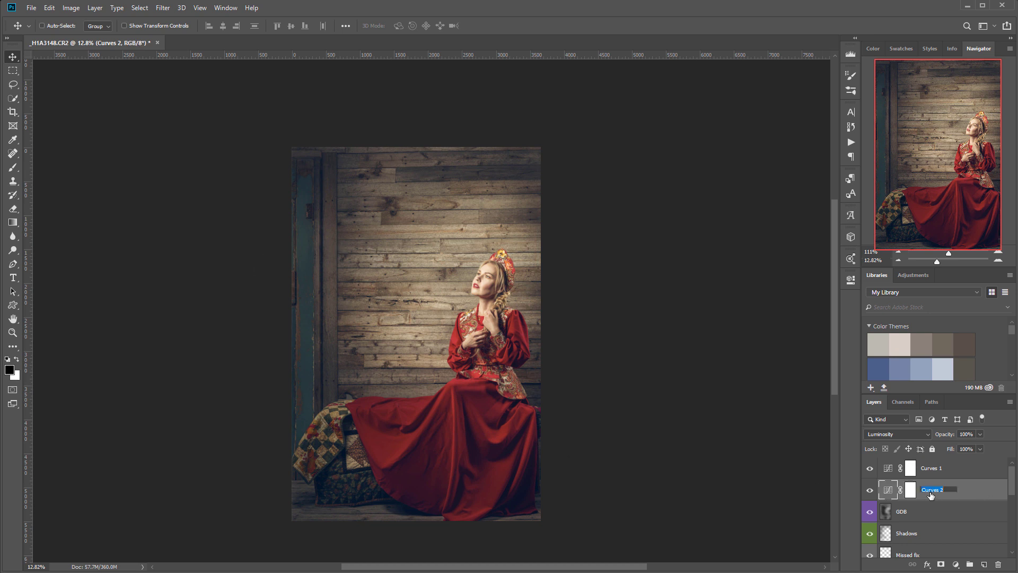
pyautogui.write('Lum')
pyautogui.press('Return')
pyautogui.rightClick(965, 492)
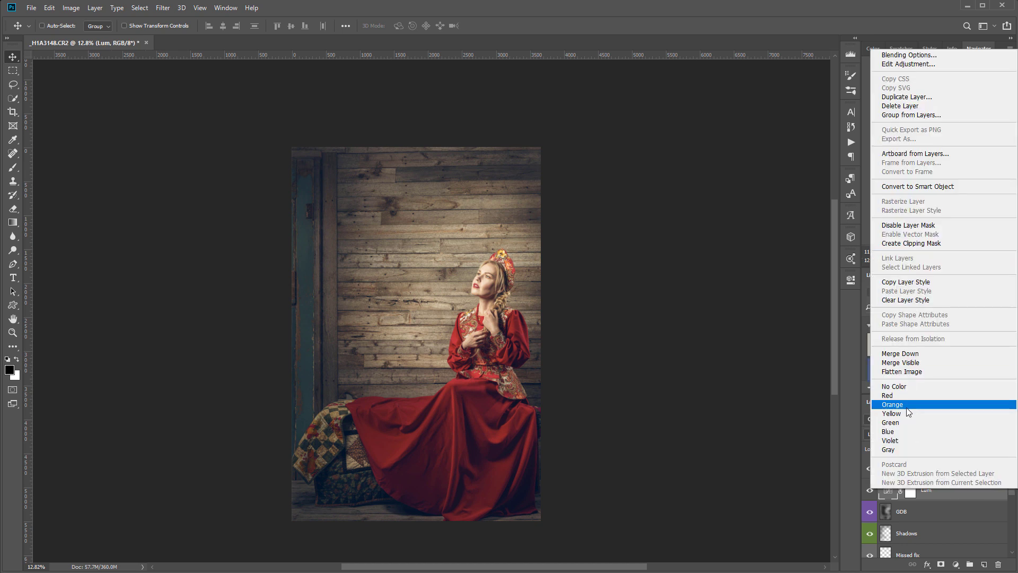
pyautogui.click(949, 411)
# - Rename Curves 1 to 'Color' with an orange label, then select the GDB layer
pyautogui.click(962, 473)
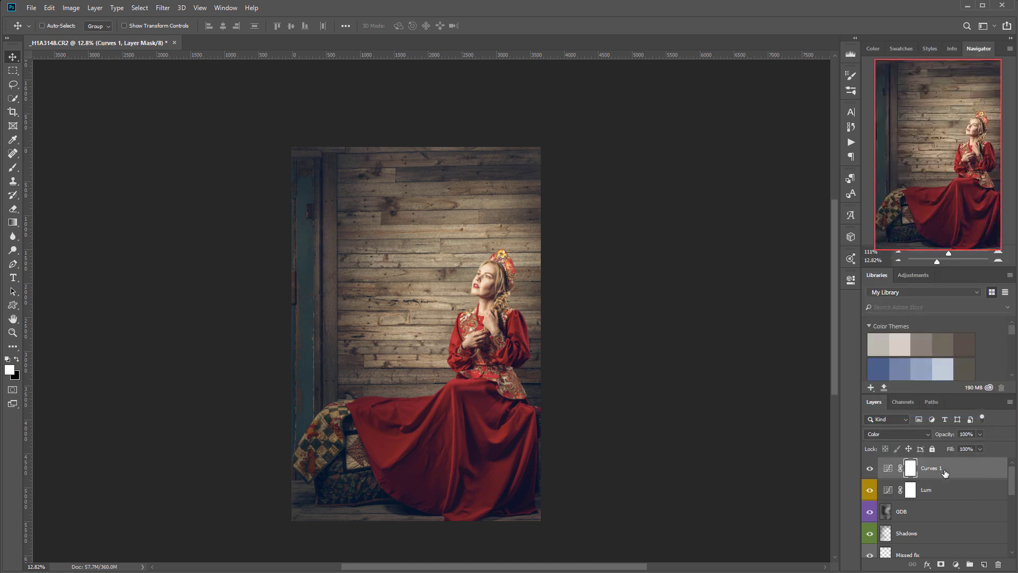
pyautogui.doubleClick(932, 468)
pyautogui.write('Color')
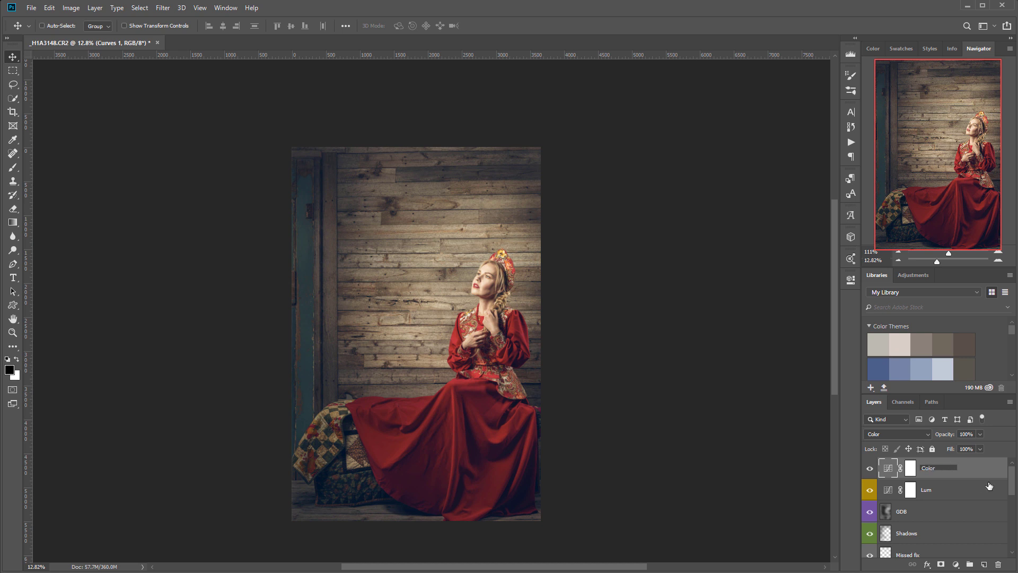
pyautogui.press('Return')
pyautogui.rightClick(974, 467)
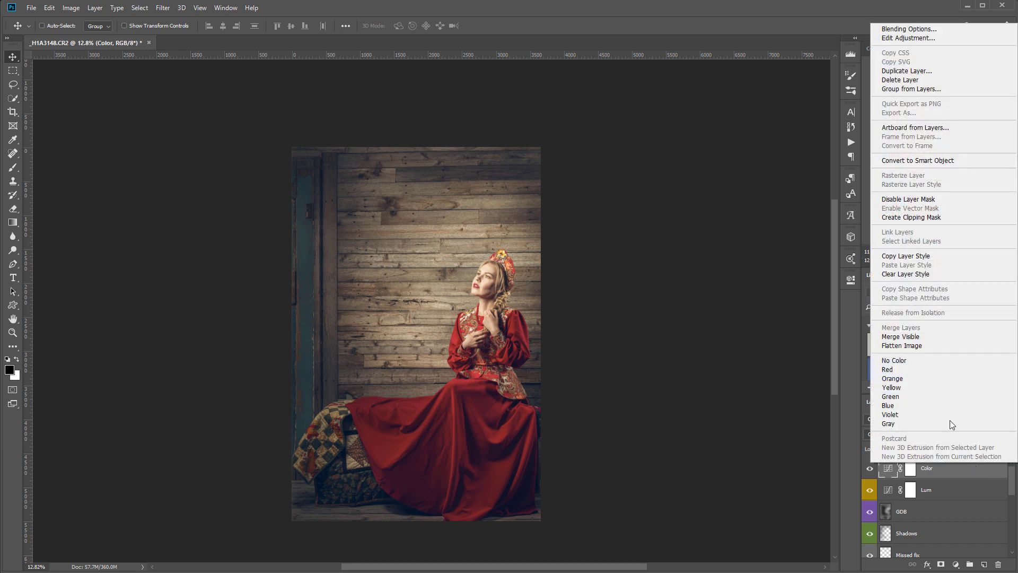
pyautogui.click(925, 378)
pyautogui.scroll(-3, 932, 488)
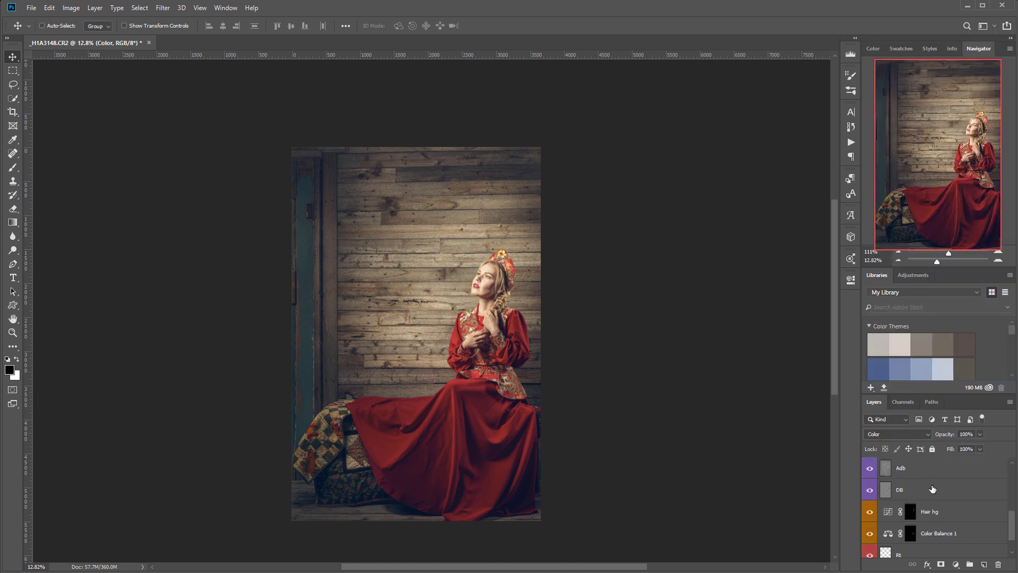
pyautogui.scroll(3, 919, 530)
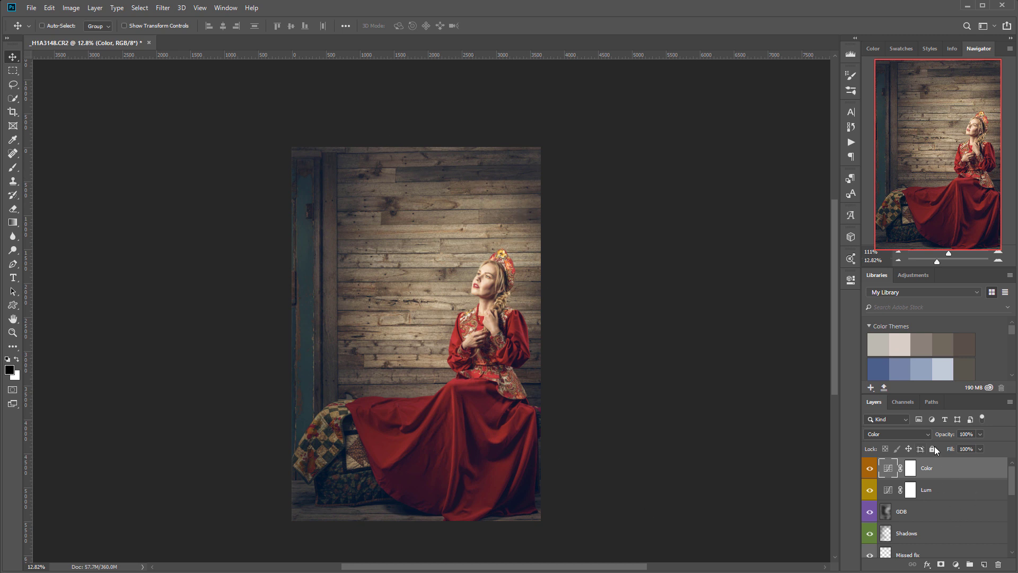
pyautogui.click(952, 509)
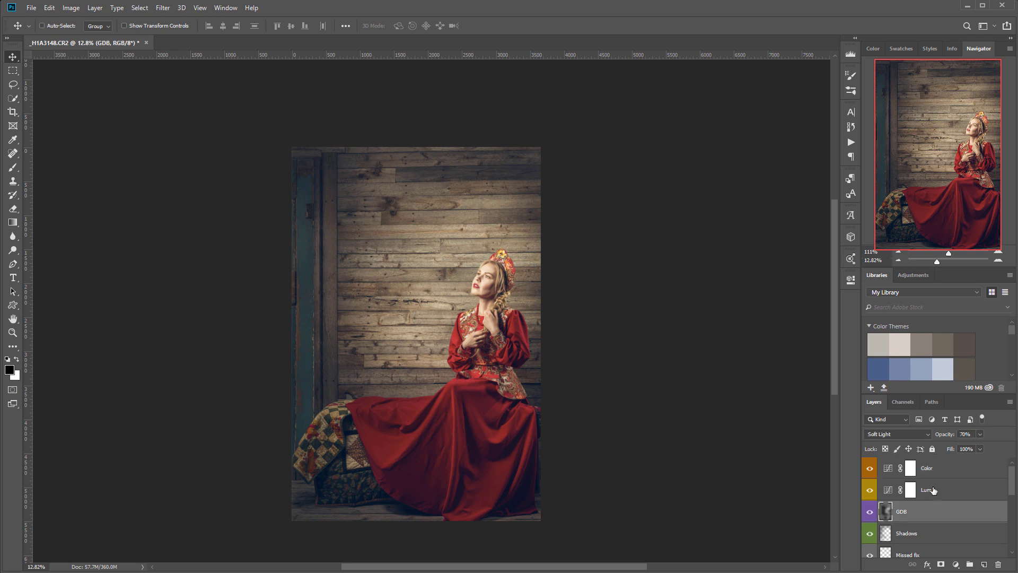
pyautogui.click(958, 565)
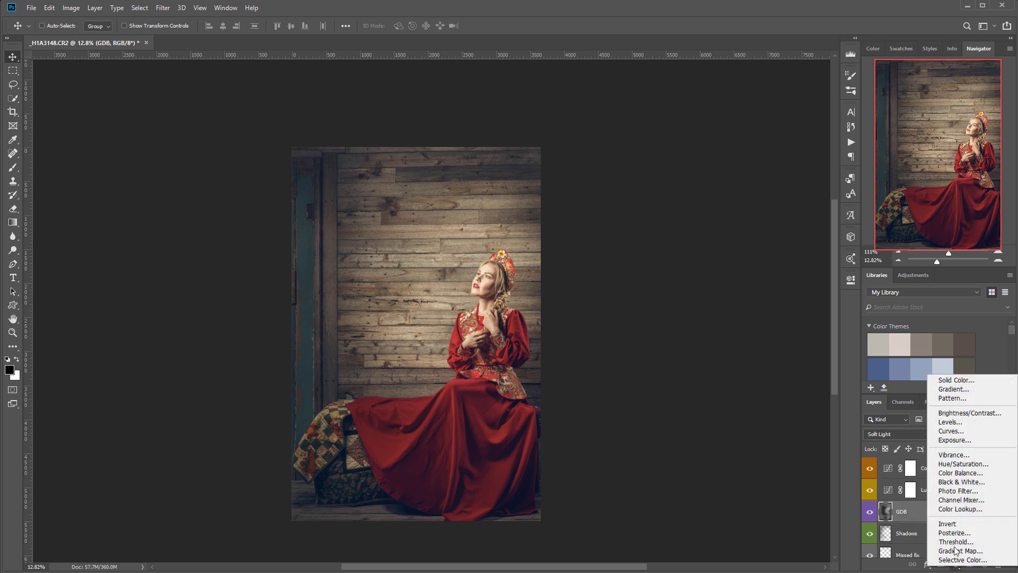
# - Add a Curves layer named 'Border' with its white point pulled down to black
pyautogui.click(957, 428)
pyautogui.doubleClick(930, 511)
pyautogui.write('Border')
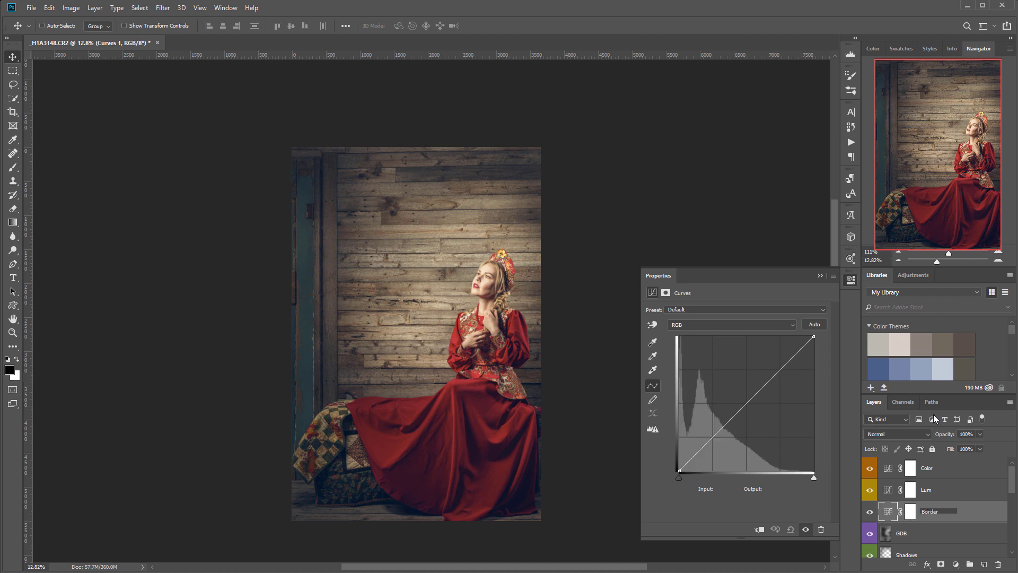
pyautogui.click(970, 512)
pyautogui.moveTo(813, 337); pyautogui.dragTo(814, 471)
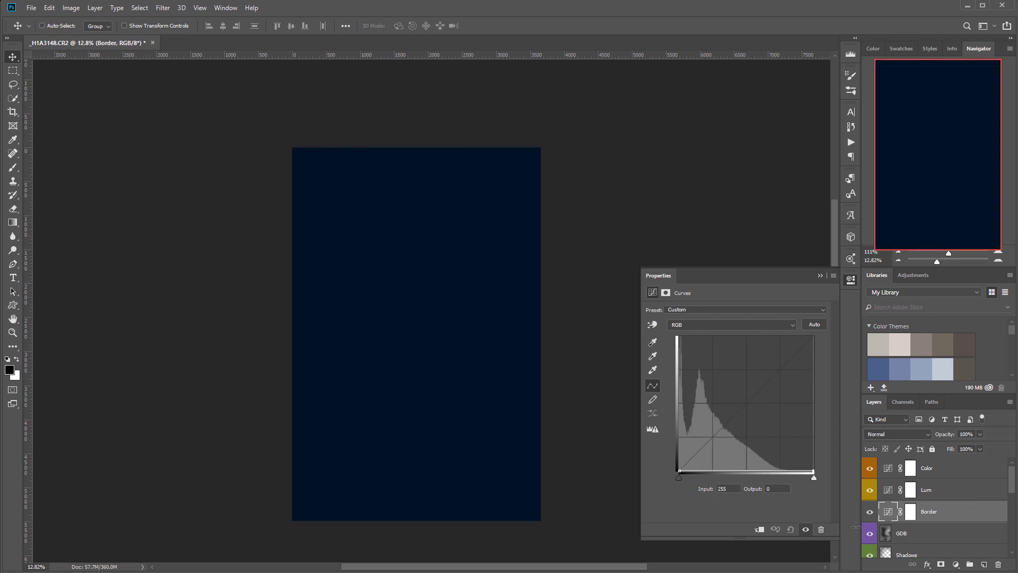
# - Fill the Border mask's inner rectangle with black so only the edges darken
pyautogui.click(12, 71)
pyautogui.moveTo(298, 155); pyautogui.dragTo(535, 514)
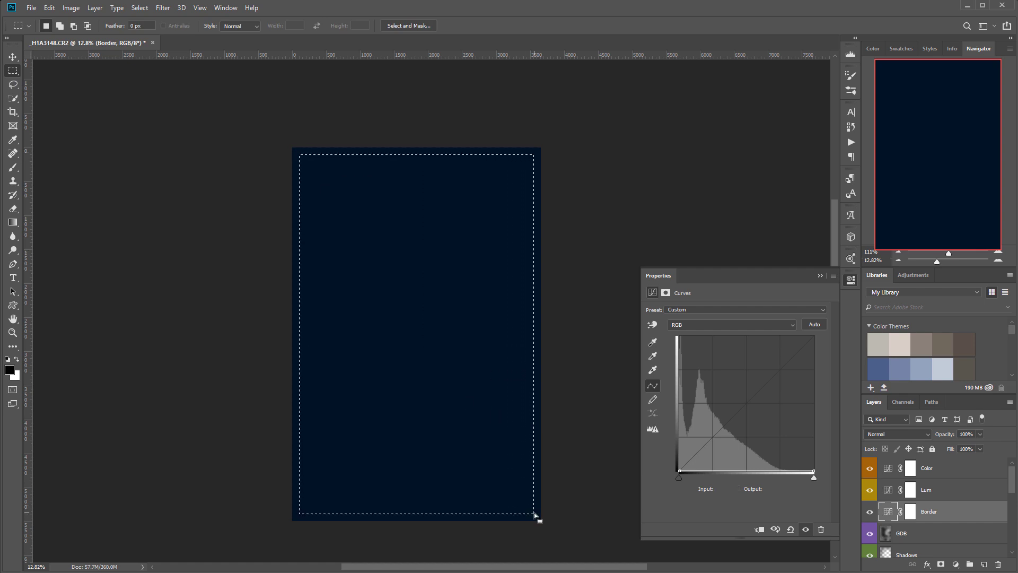
pyautogui.hotkey('ctrl', '\\')
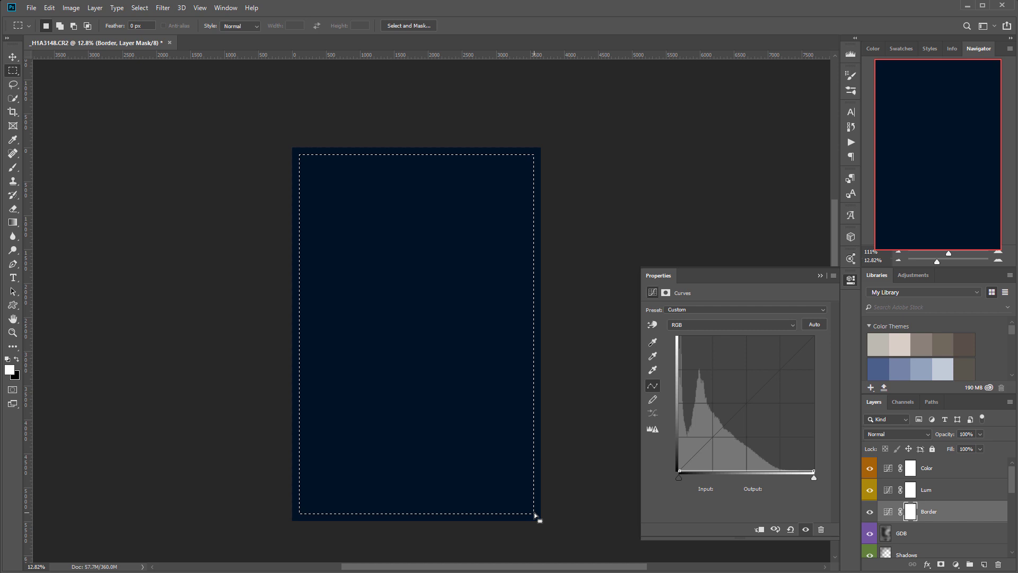
pyautogui.hotkey('ctrl', 'BackSpace')
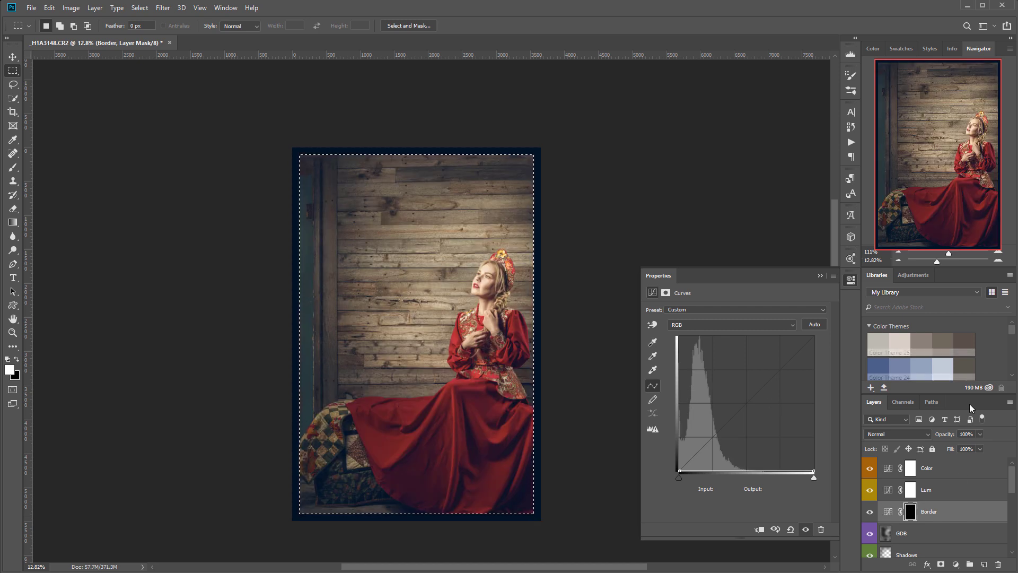
pyautogui.hotkey('ctrl', 'd')
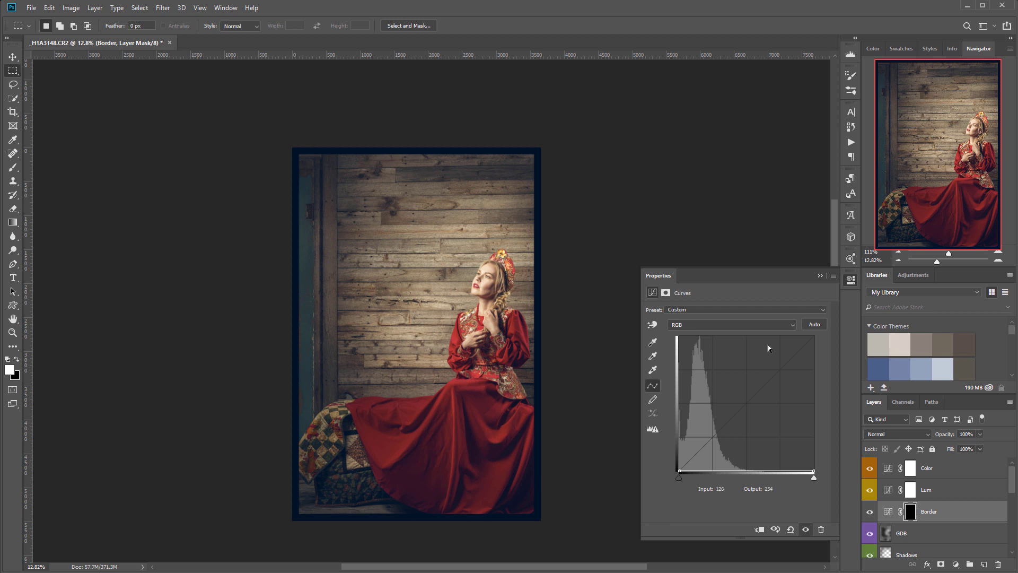
# - Feather the Border mask to soften the vignette and fine-tune the curve endpoint
pyautogui.moveTo(813, 477)
pyautogui.mouseDown()
pyautogui.moveTo(813, 337)
pyautogui.moveTo(813, 471)
pyautogui.mouseUp()
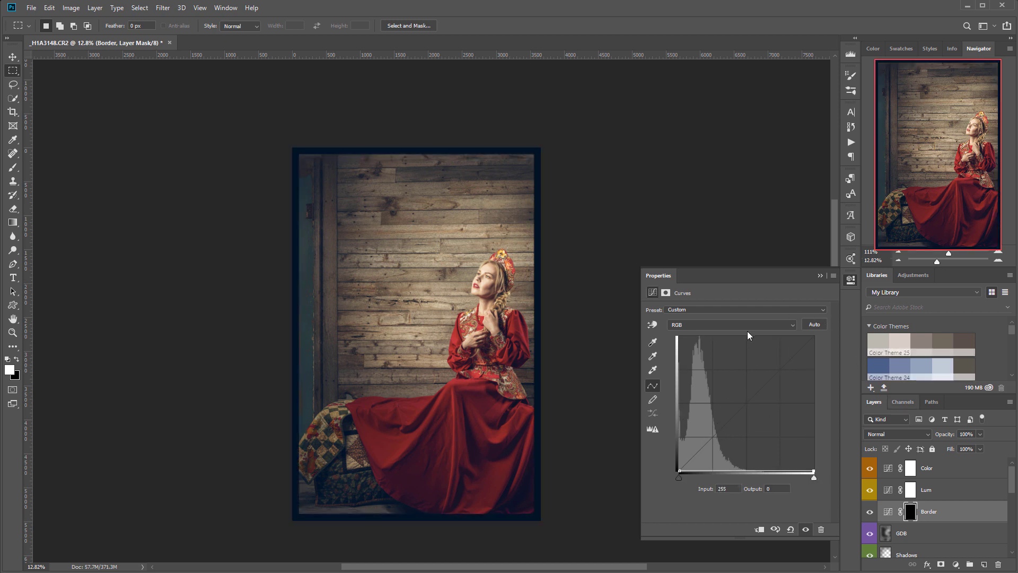
pyautogui.click(694, 324)
pyautogui.click(732, 291)
pyautogui.click(669, 294)
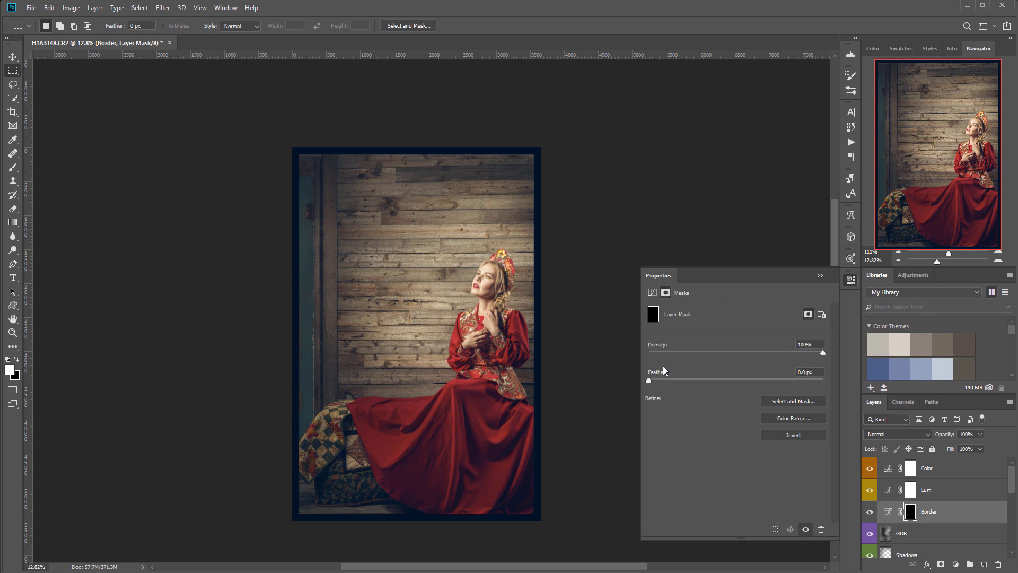
pyautogui.moveTo(649, 380); pyautogui.dragTo(796, 382)
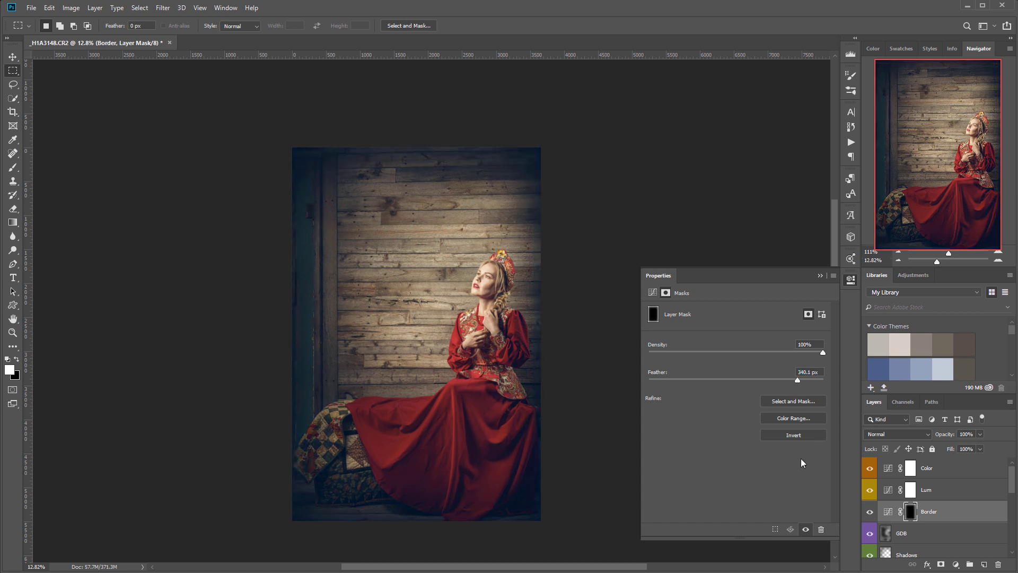
pyautogui.click(656, 294)
pyautogui.moveTo(815, 470)
pyautogui.mouseDown()
pyautogui.moveTo(800, 335)
pyautogui.moveTo(545, 285)
pyautogui.moveTo(815, 471)
pyautogui.mouseUp()
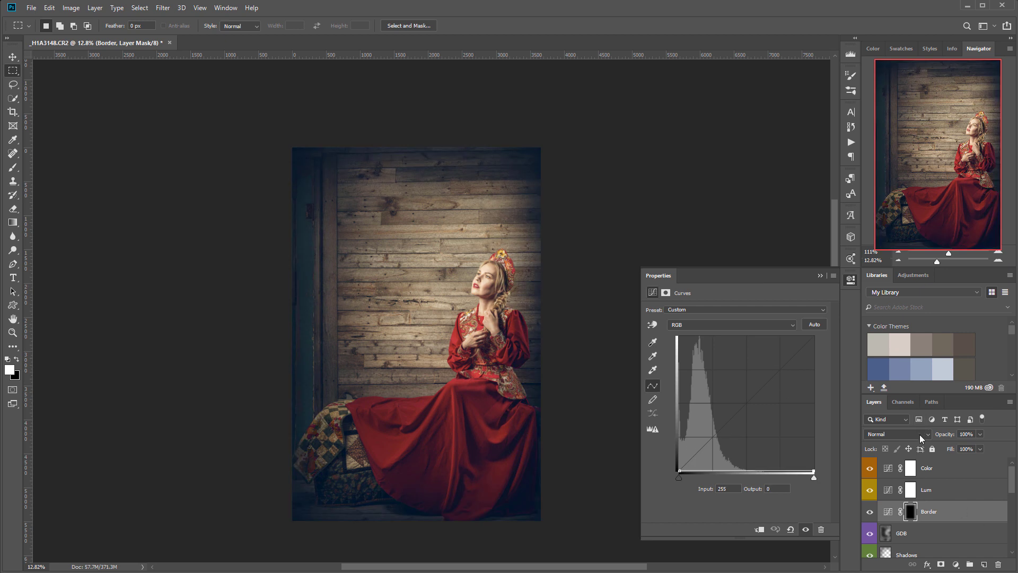
# - Blend Border as Soft Light, compare it on and off, then hide Lum and select GDB
pyautogui.click(919, 434)
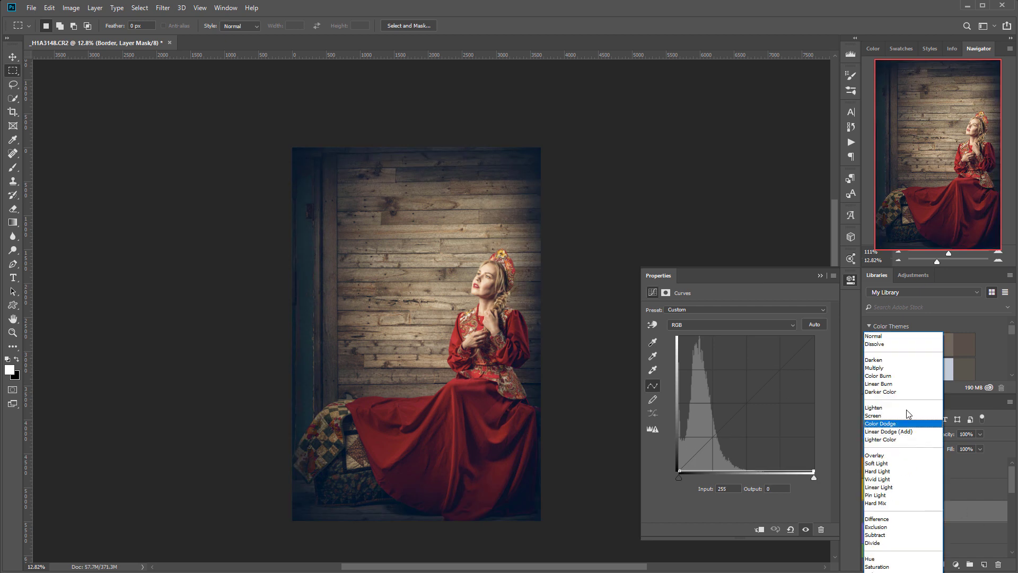
pyautogui.click(888, 464)
pyautogui.click(870, 512)
pyautogui.click(870, 512)
pyautogui.click(870, 513)
pyautogui.click(870, 513)
pyautogui.click(870, 513)
pyautogui.click(870, 513)
pyautogui.click(870, 513)
pyautogui.click(870, 512)
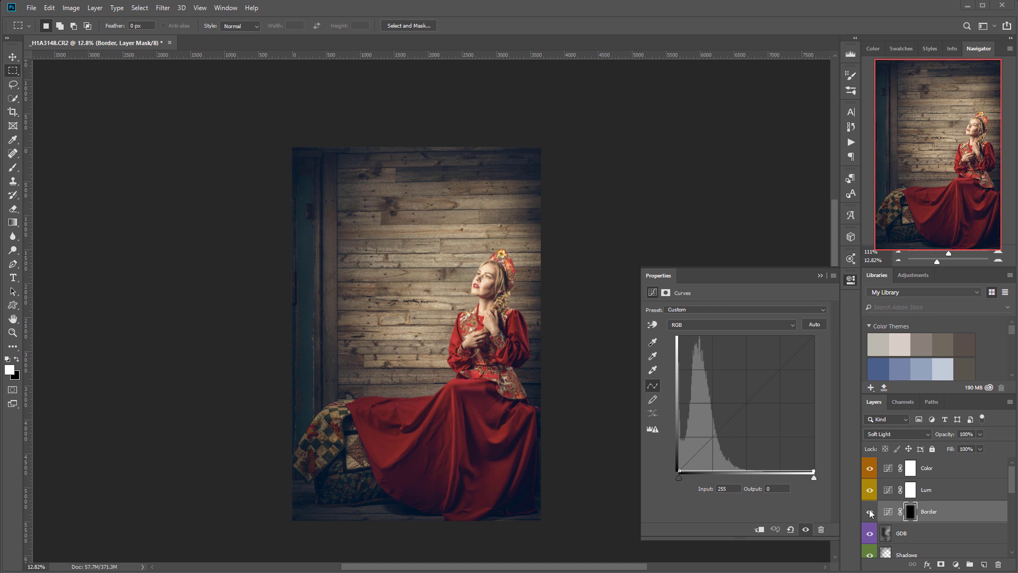
pyautogui.click(869, 489)
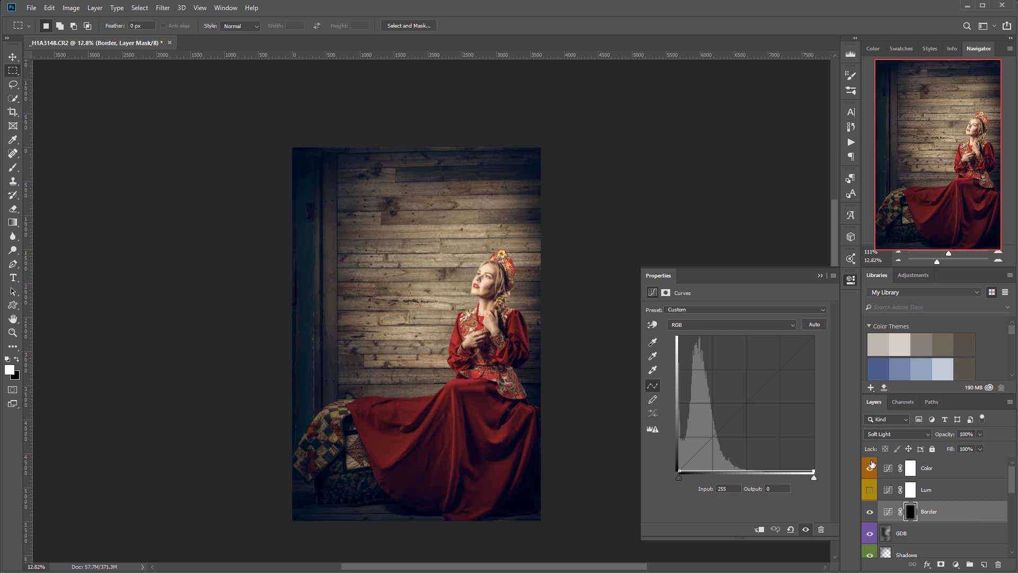
pyautogui.click(931, 538)
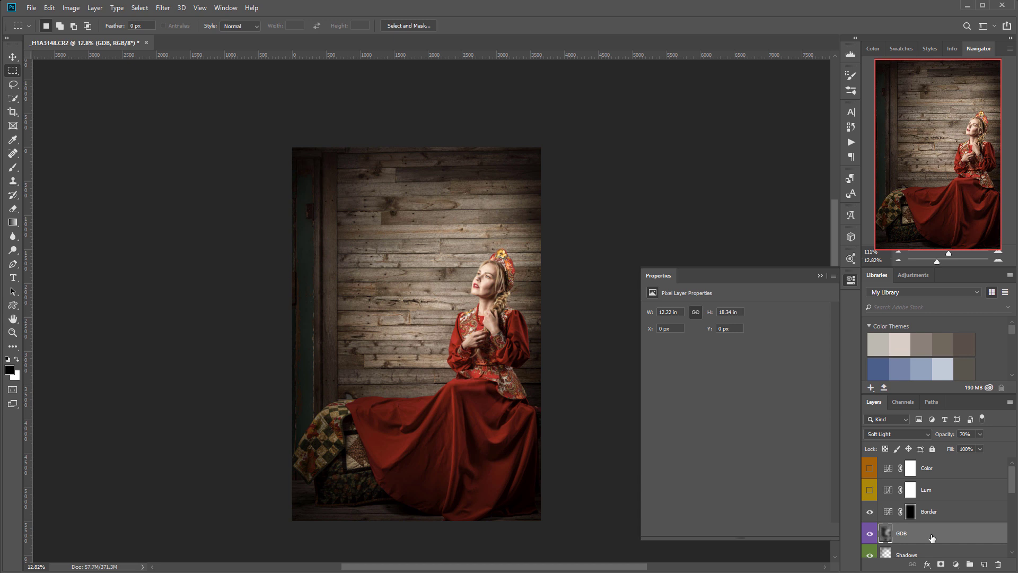
# - Stamp the visible layers onto a new Layer 1 and start an Iris Blur
pyautogui.hotkey('ctrl', 'shift', 'alt', 'e')
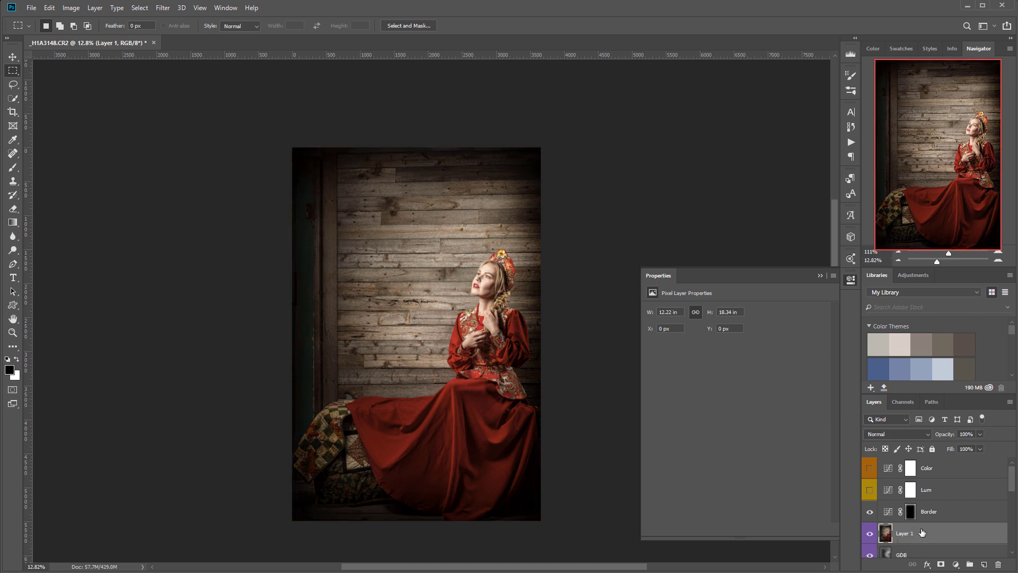
pyautogui.click(163, 7)
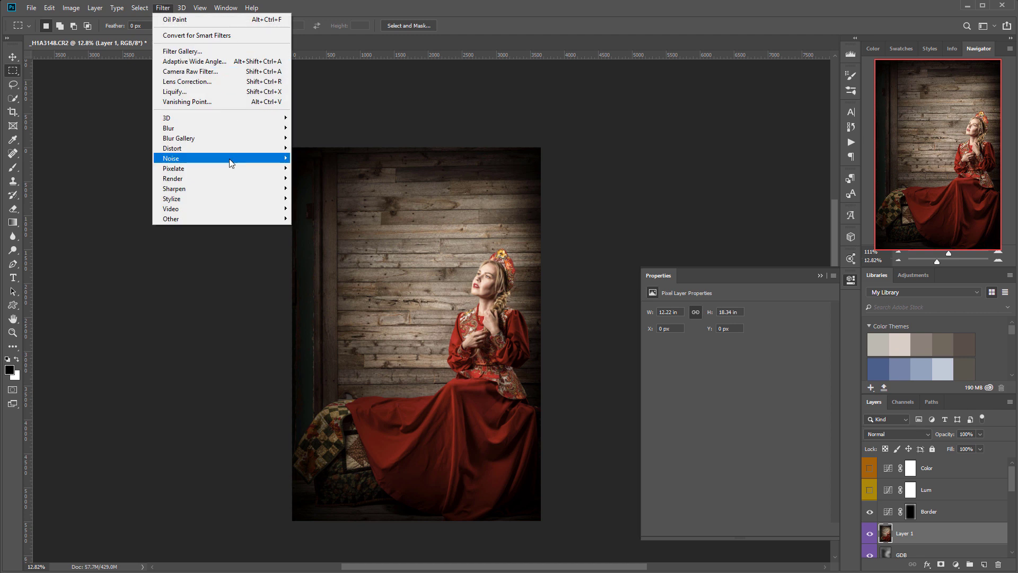
pyautogui.moveTo(229, 139)
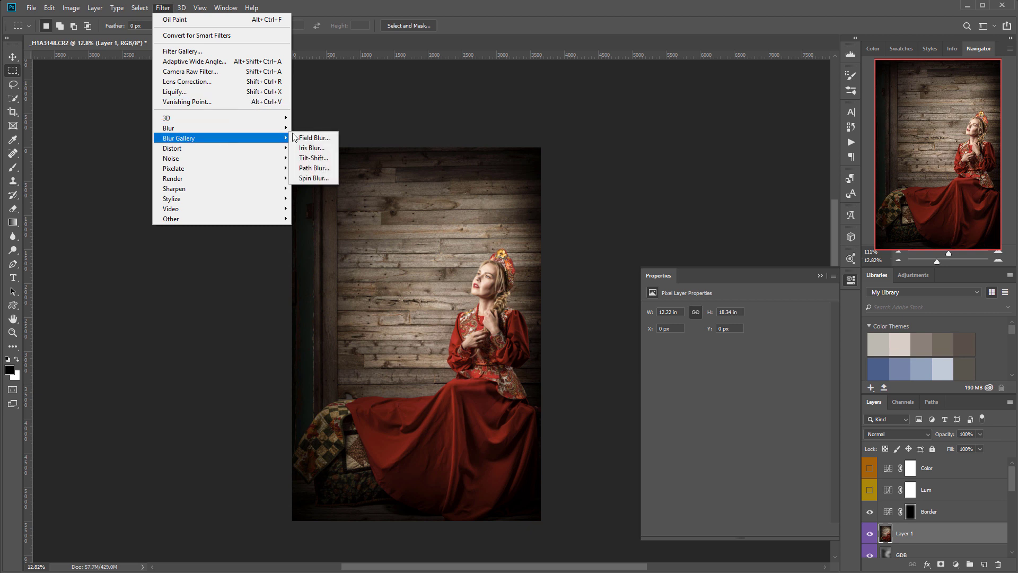
pyautogui.click(313, 148)
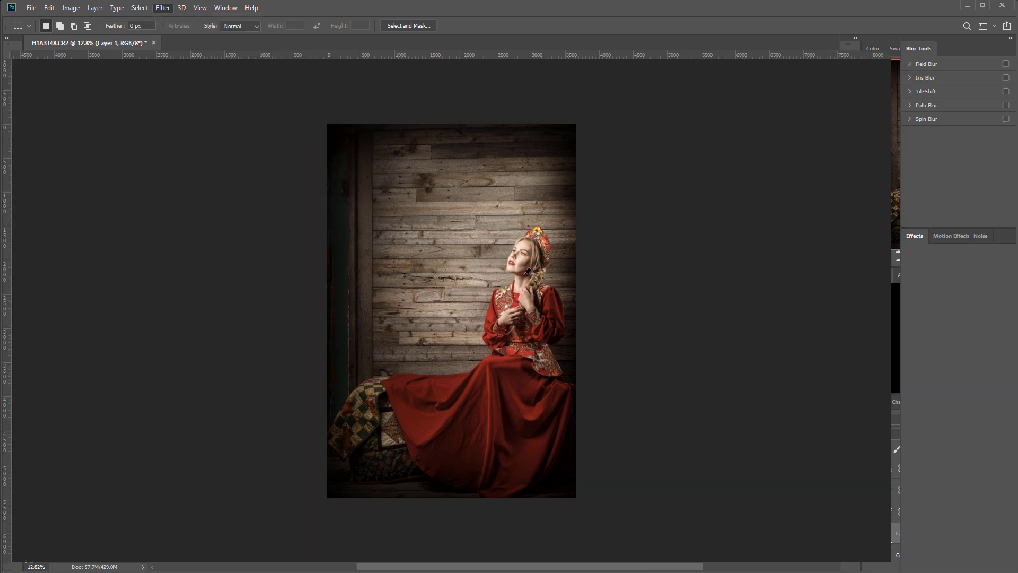
# - Centre the iris blur ellipse on the woman with 19 px blur and apply it
pyautogui.moveTo(452, 311); pyautogui.dragTo(485, 277)
pyautogui.moveTo(486, 407); pyautogui.dragTo(473, 422)
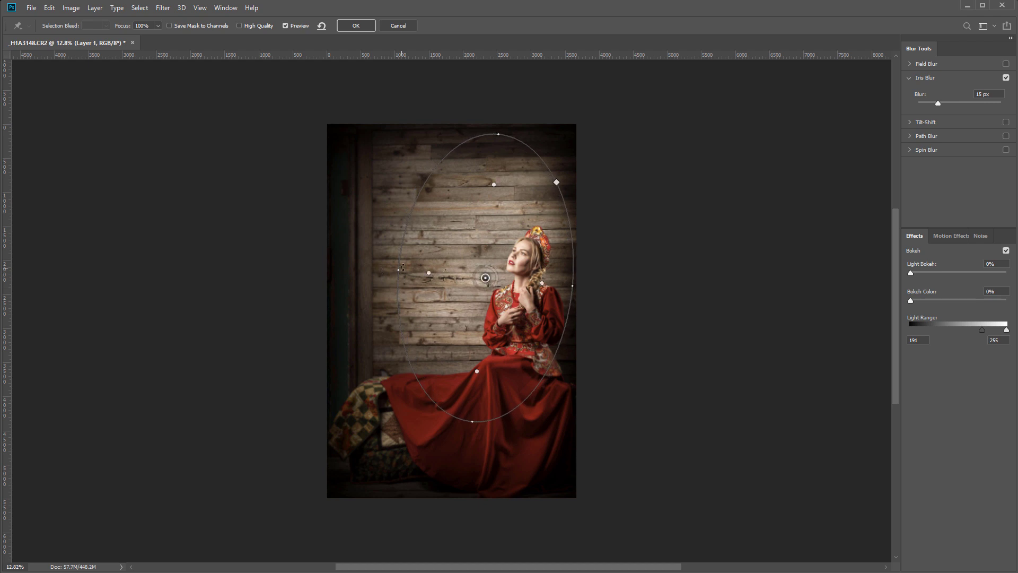
pyautogui.moveTo(394, 246)
pyautogui.mouseDown()
pyautogui.moveTo(366, 251)
pyautogui.moveTo(380, 256)
pyautogui.mouseUp()
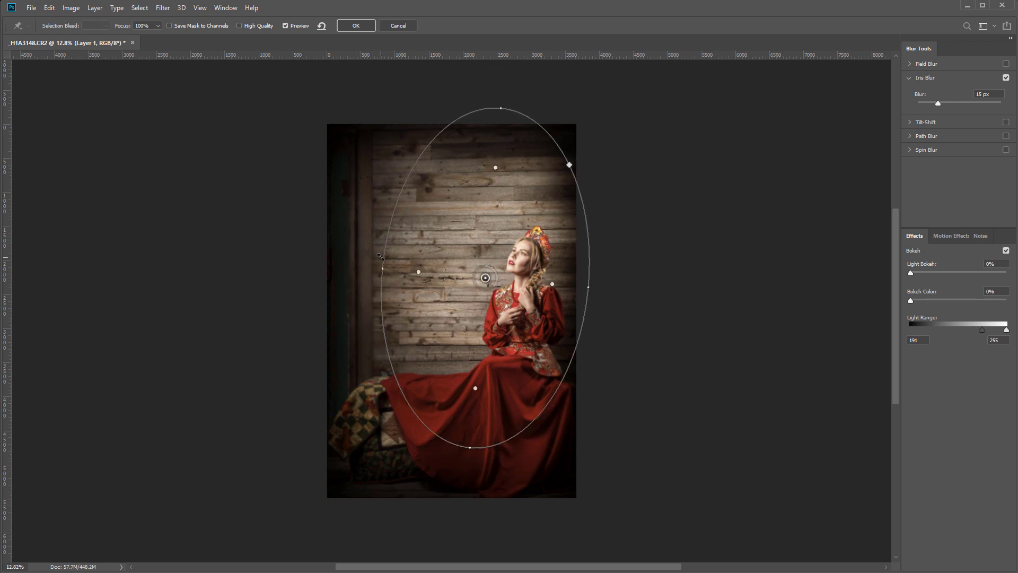
pyautogui.moveTo(485, 277); pyautogui.dragTo(502, 307)
pyautogui.moveTo(565, 298); pyautogui.dragTo(554, 299)
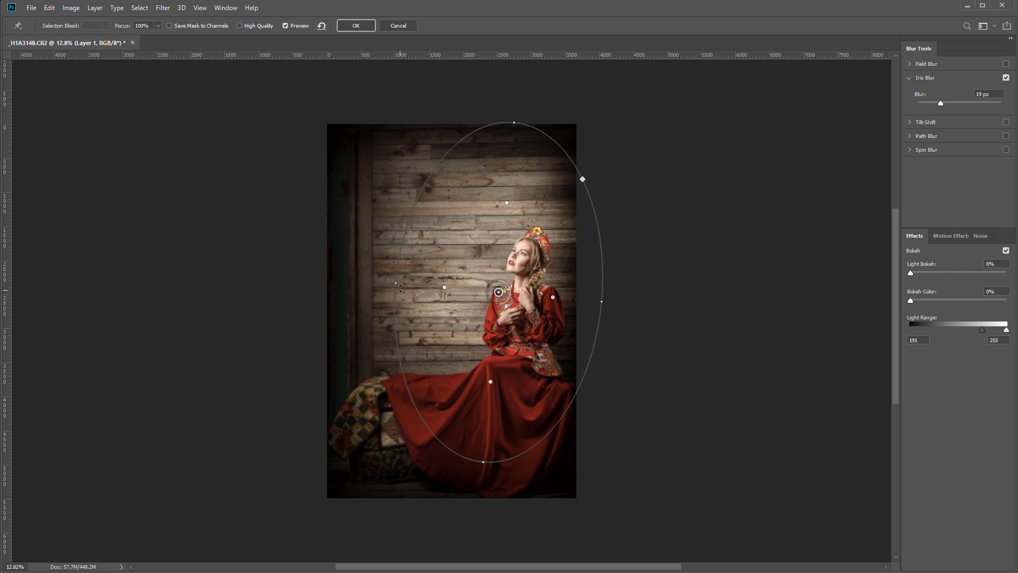
pyautogui.moveTo(398, 269); pyautogui.dragTo(382, 266)
pyautogui.moveTo(553, 242); pyautogui.dragTo(547, 245)
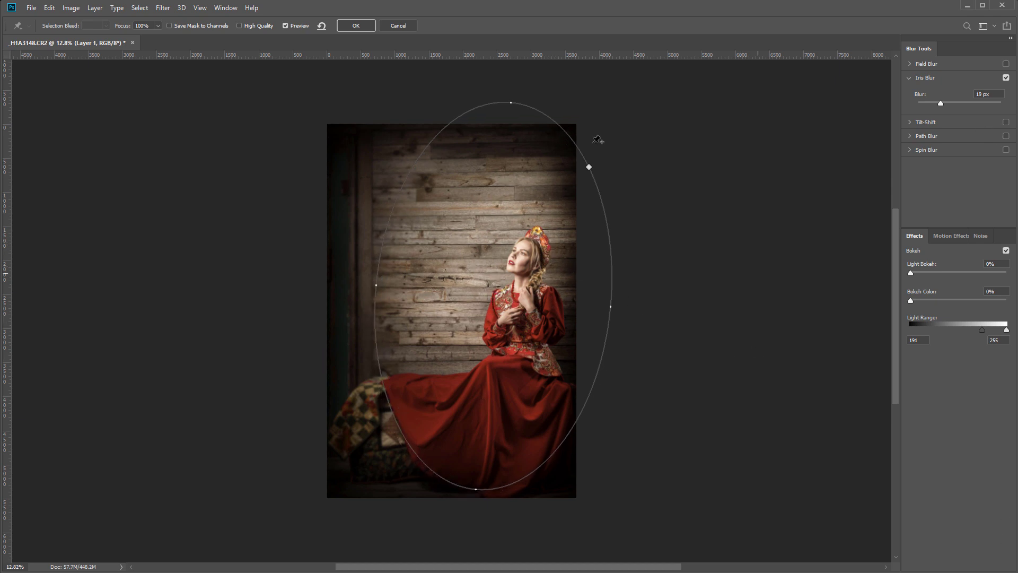
pyautogui.click(341, 26)
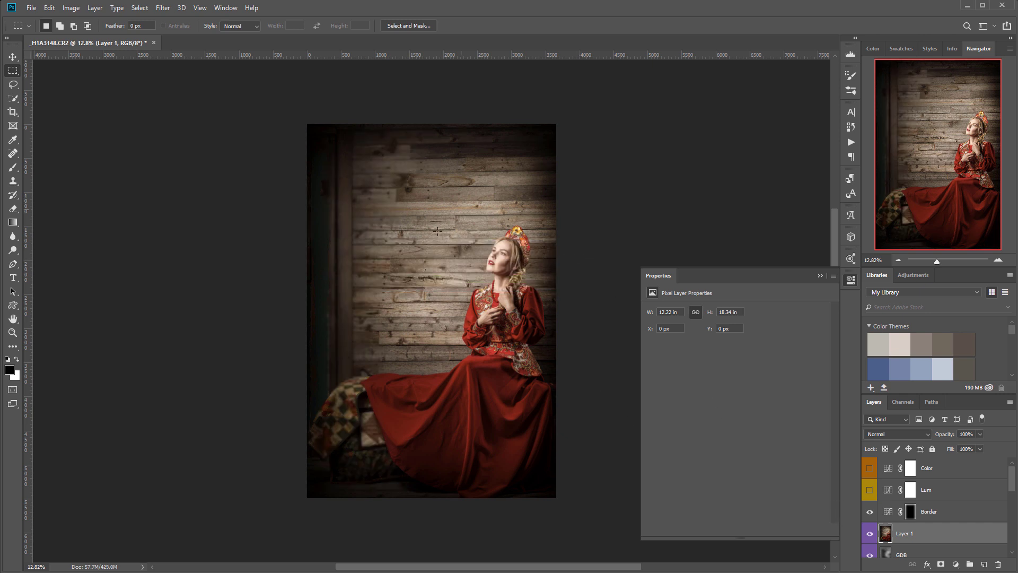
# - Turn the Lum and Color layers back on and set Layer 1 to Screen at 16% opacity
pyautogui.moveTo(869, 491); pyautogui.dragTo(869, 516)
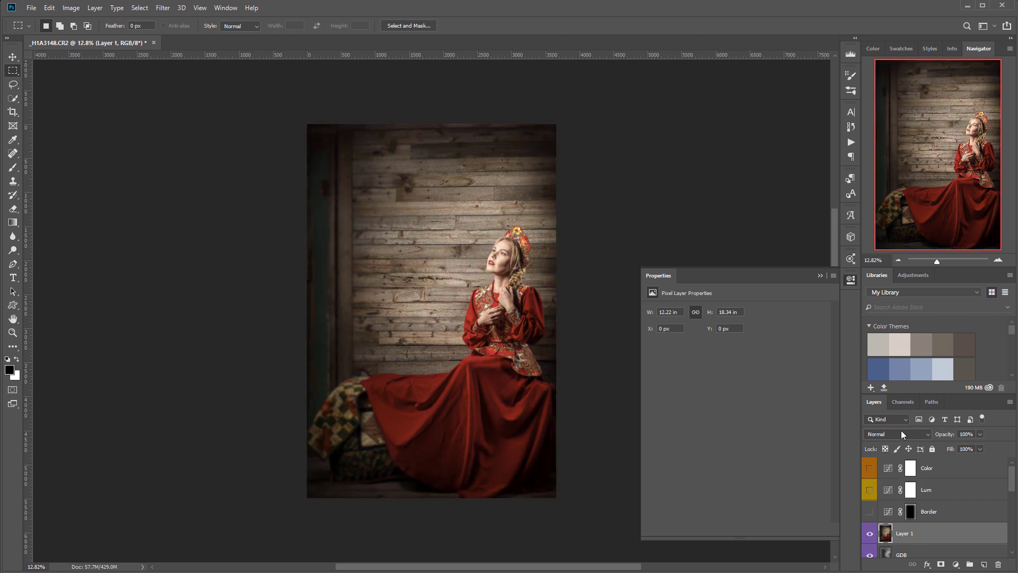
pyautogui.click(901, 432)
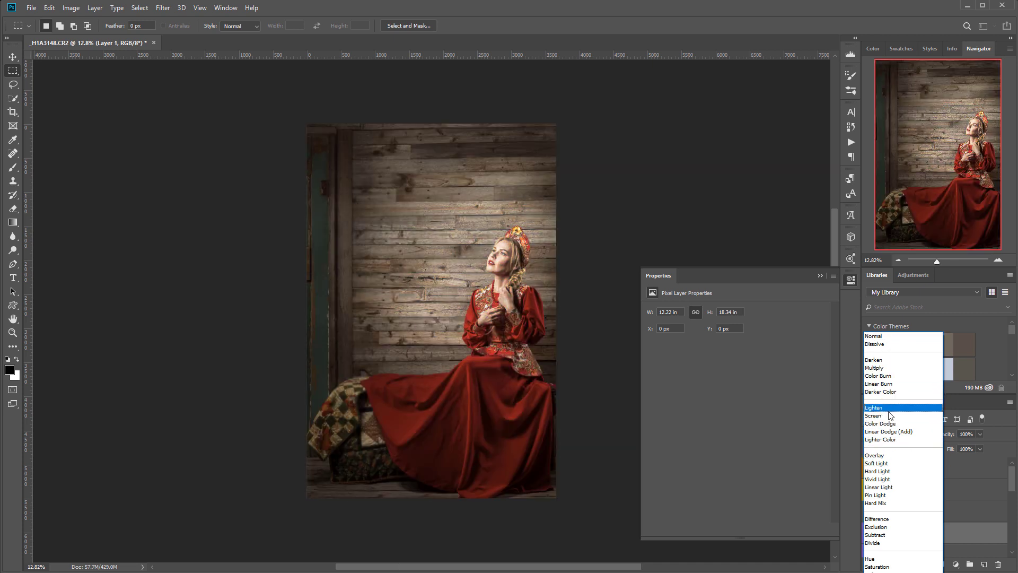
pyautogui.click(874, 415)
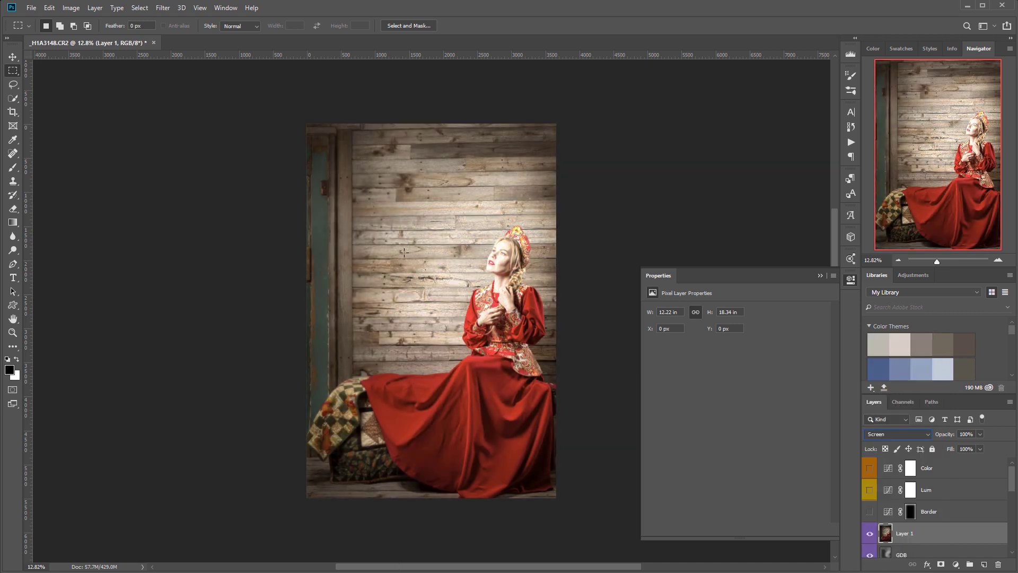
pyautogui.click(979, 433)
pyautogui.moveTo(975, 447); pyautogui.dragTo(928, 449)
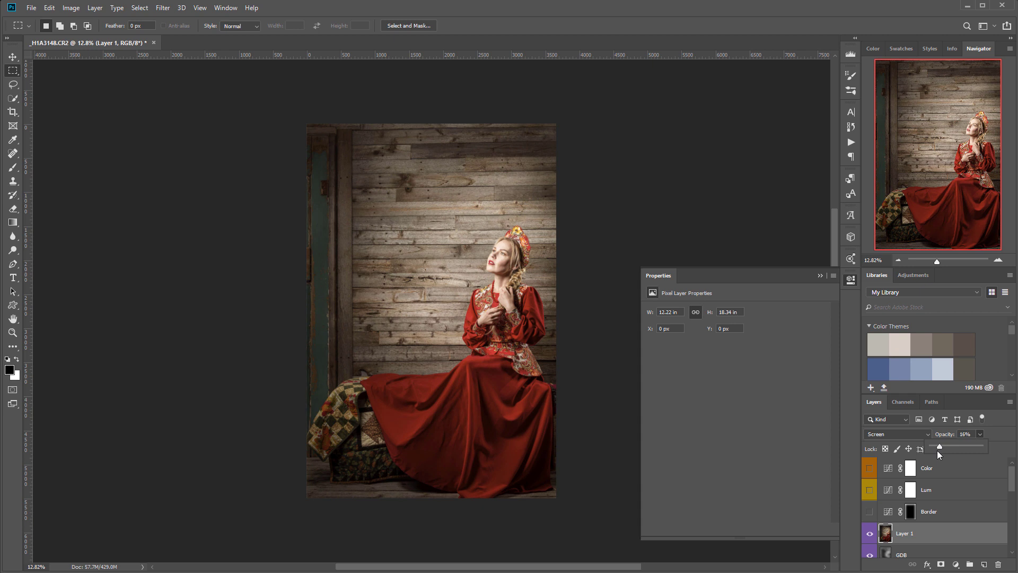
# - Show the Border, Lum and Color layers, then toggle Layer 1 to compare the glow
pyautogui.click(870, 511)
pyautogui.click(868, 489)
pyautogui.click(869, 468)
pyautogui.click(868, 534)
pyautogui.click(869, 533)
pyautogui.click(868, 534)
pyautogui.click(868, 534)
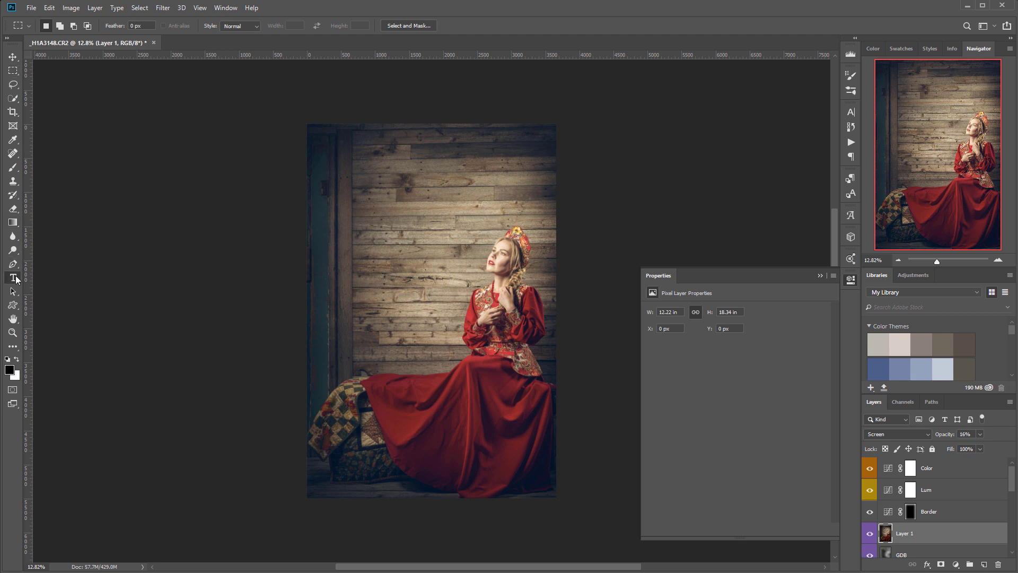
# - Replace the placeholder with the photographer's name as a new text layer
pyautogui.click(14, 277)
pyautogui.click(960, 467)
pyautogui.click(365, 459)
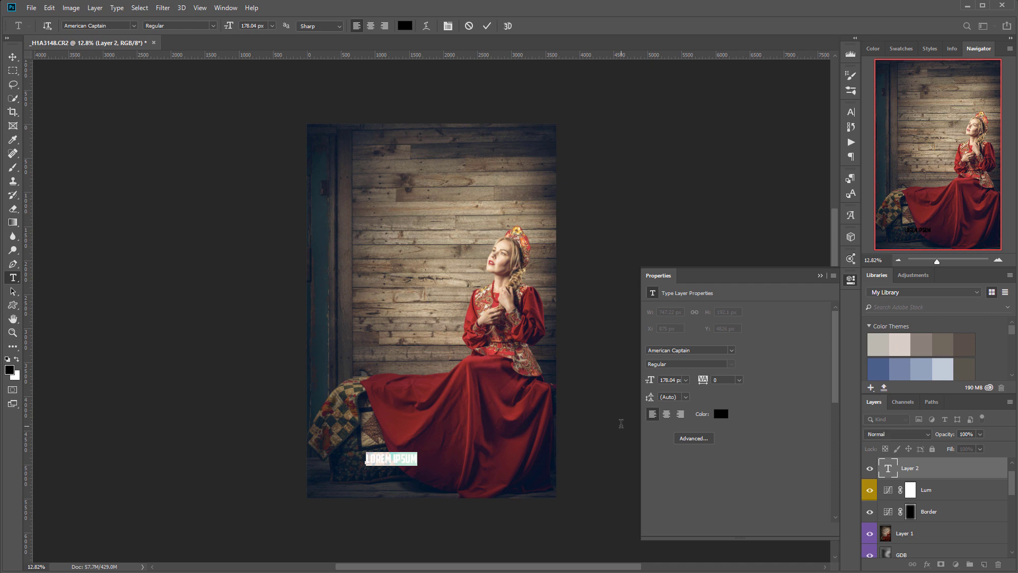
pyautogui.press('BackSpace')
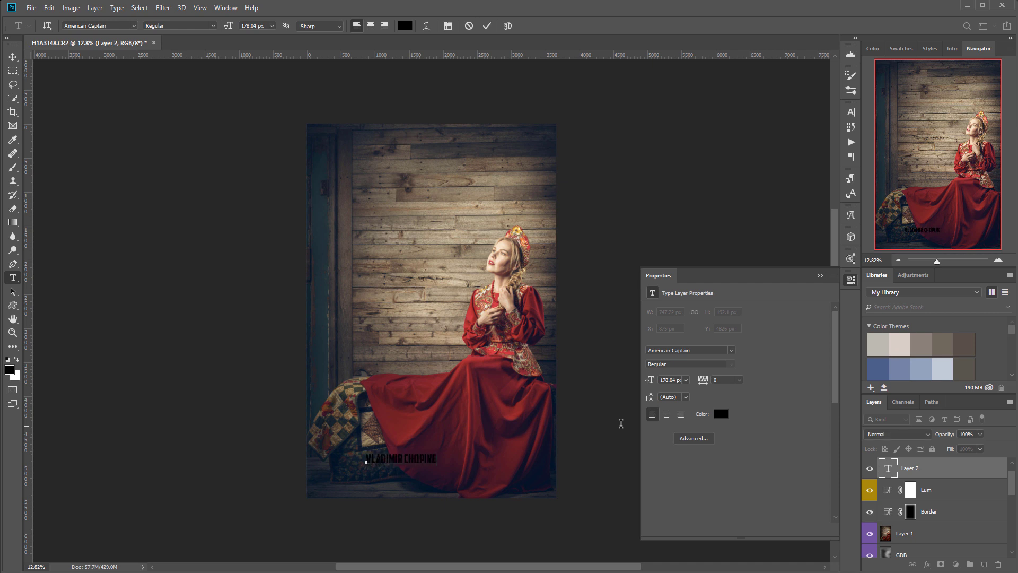
pyautogui.click(888, 475)
pyautogui.doubleClick(888, 474)
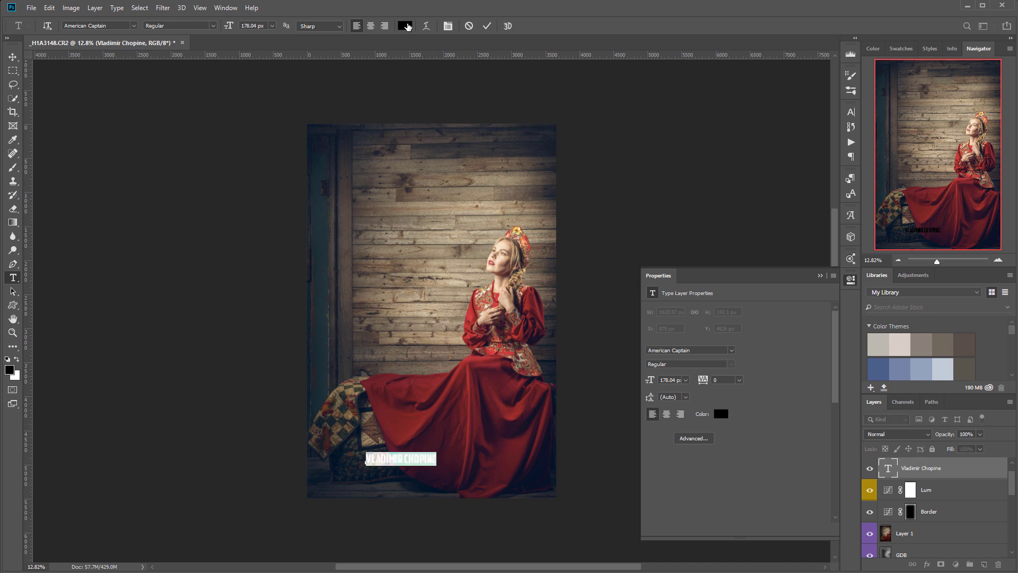
# - Make the name text white and shrink it to about 83 px
pyautogui.click(405, 26)
pyautogui.moveTo(649, 248); pyautogui.dragTo(594, 225)
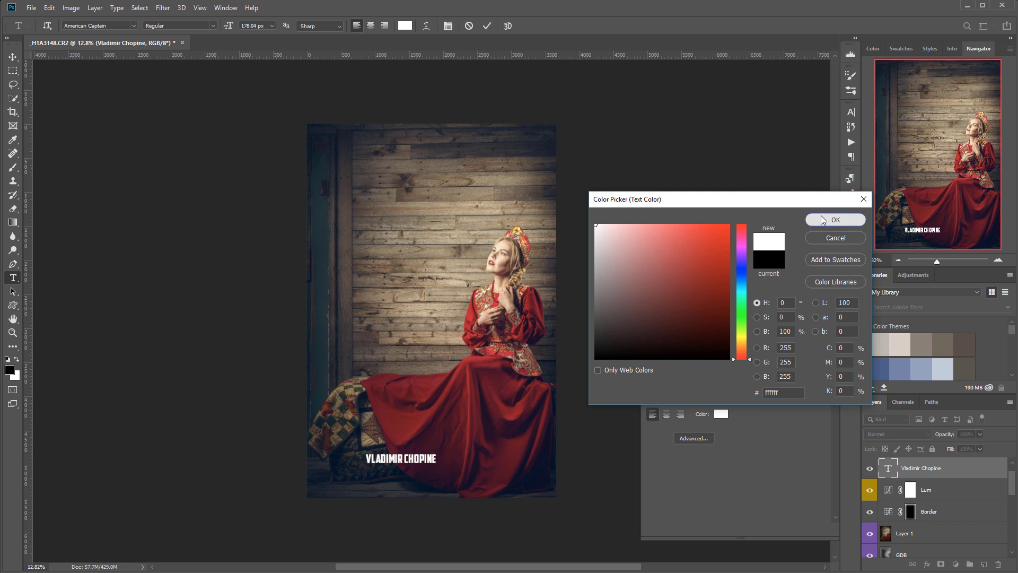
pyautogui.click(823, 217)
pyautogui.moveTo(228, 27); pyautogui.dragTo(181, 33)
# - Move the name to the bottom-left corner and fade it to 3% opacity
pyautogui.click(14, 57)
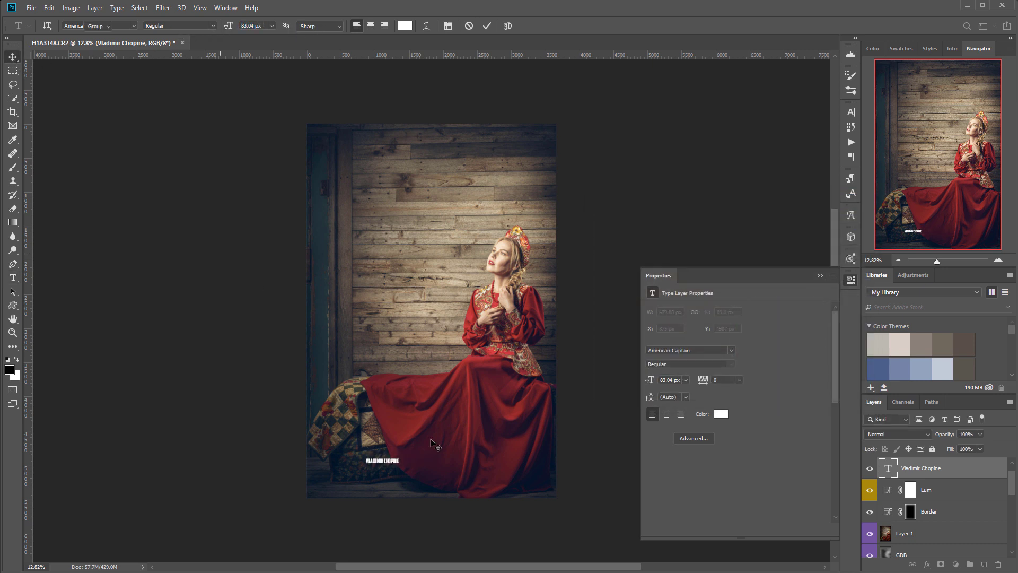
pyautogui.moveTo(394, 462); pyautogui.dragTo(344, 492)
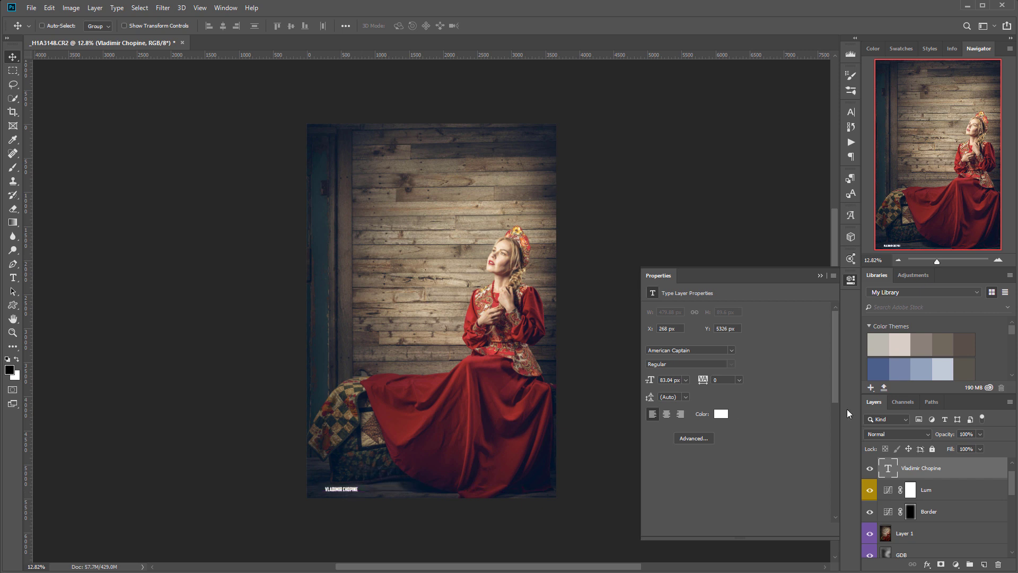
pyautogui.click(980, 434)
pyautogui.moveTo(971, 444); pyautogui.dragTo(933, 444)
pyautogui.click(851, 280)
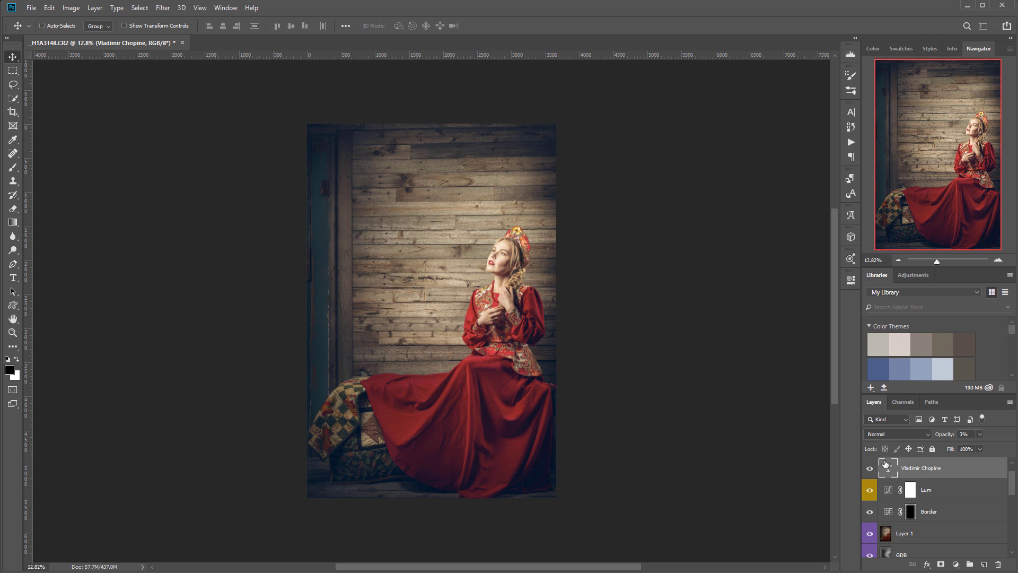
# - Enlarge the name to 345 px, move it up into the image at 70% opacity
pyautogui.doubleClick(888, 469)
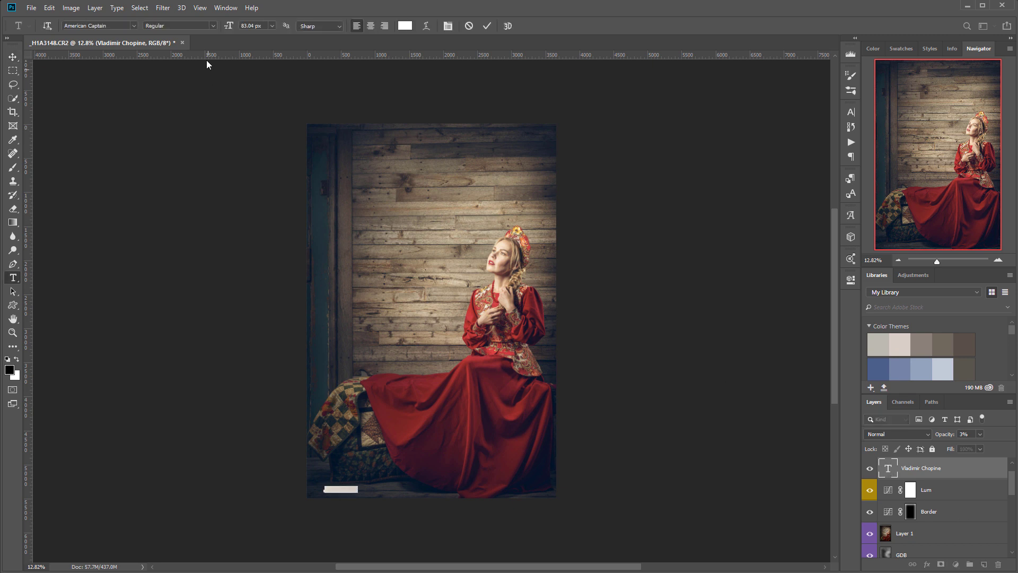
pyautogui.moveTo(229, 26); pyautogui.dragTo(365, 27)
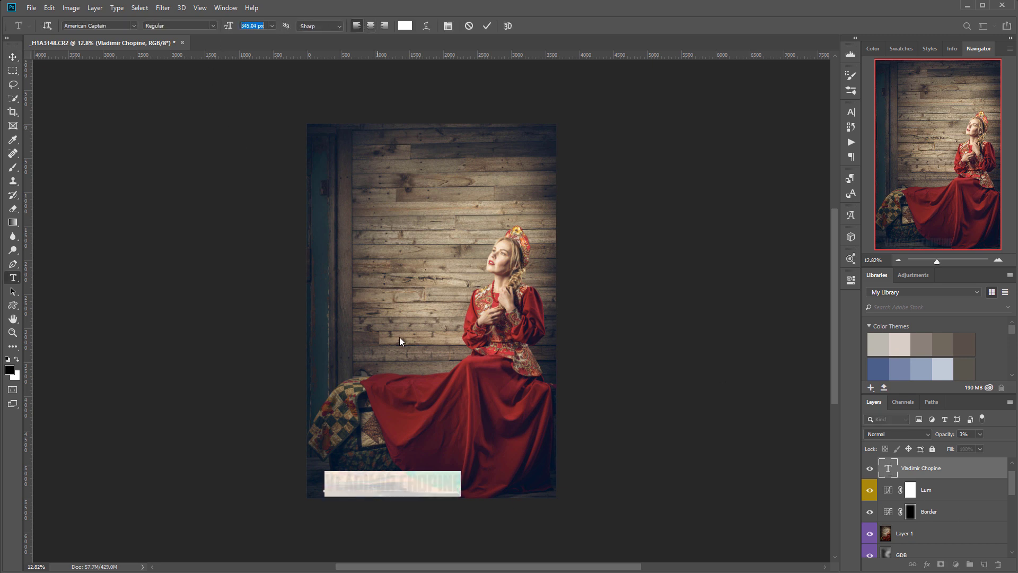
pyautogui.click(13, 56)
pyautogui.moveTo(396, 483); pyautogui.dragTo(431, 279)
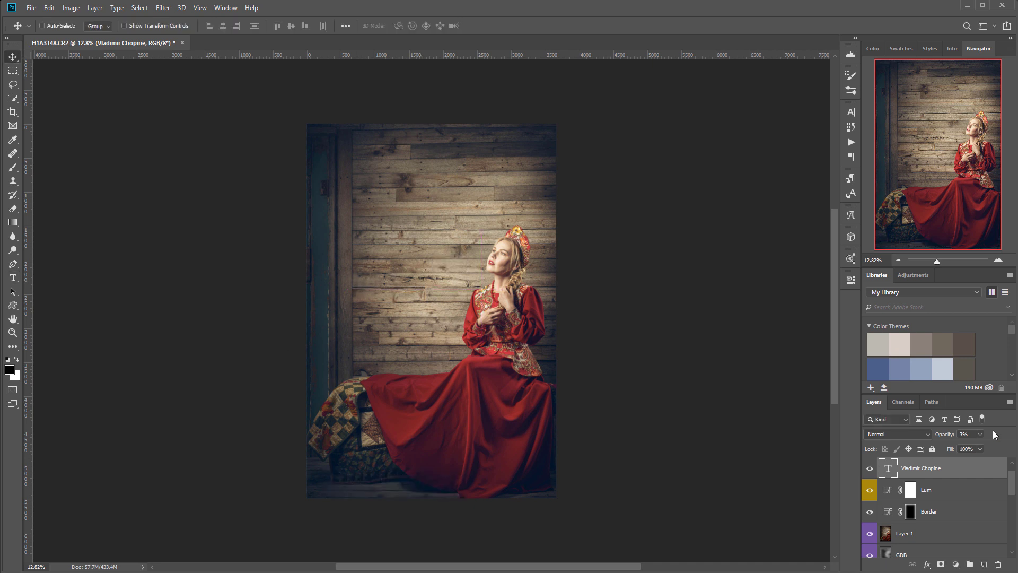
pyautogui.moveTo(981, 445); pyautogui.dragTo(994, 445)
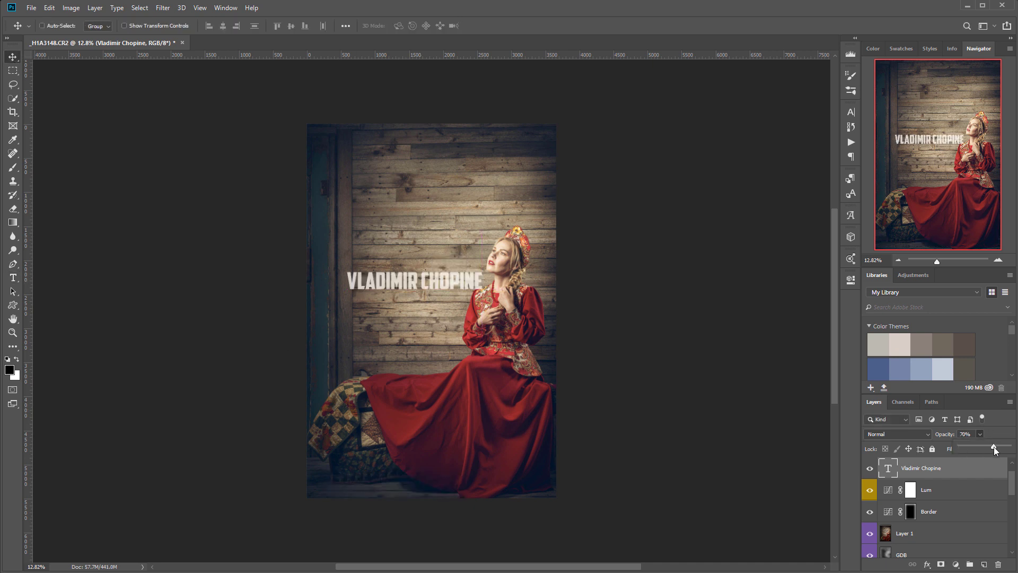
pyautogui.moveTo(398, 281); pyautogui.dragTo(381, 312)
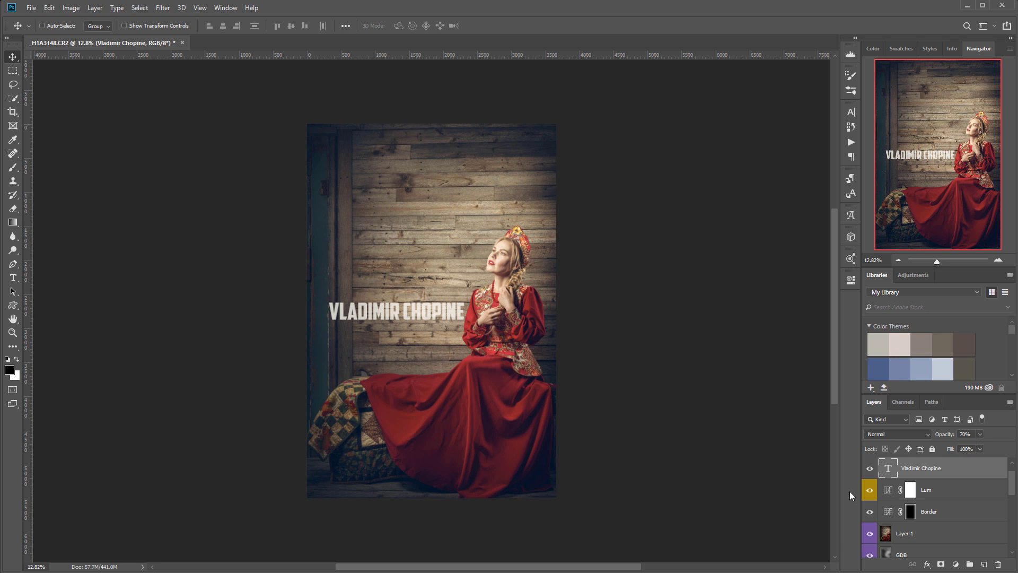
# - Shrink the name to 102 px, place it bottom-left, and set opacity to 4%
pyautogui.doubleClick(888, 468)
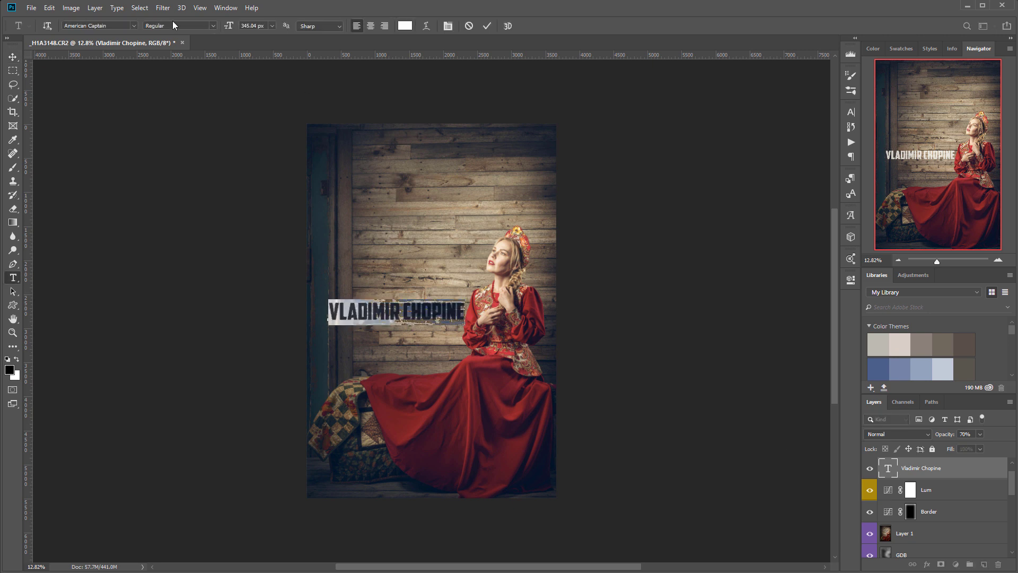
pyautogui.moveTo(228, 26); pyautogui.dragTo(103, 37)
pyautogui.click(13, 56)
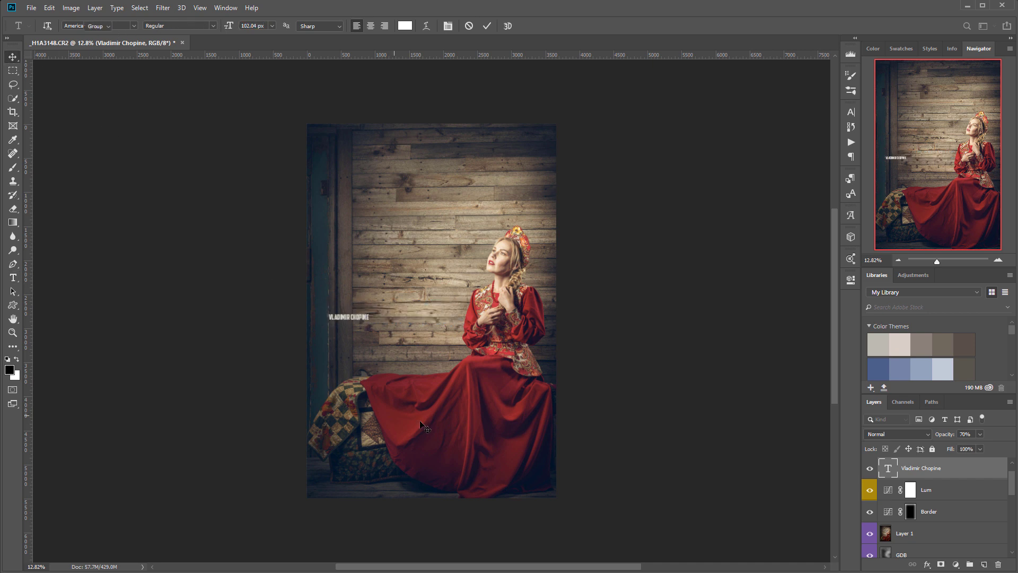
pyautogui.moveTo(361, 321); pyautogui.dragTo(351, 493)
pyautogui.moveTo(978, 446); pyautogui.dragTo(952, 446)
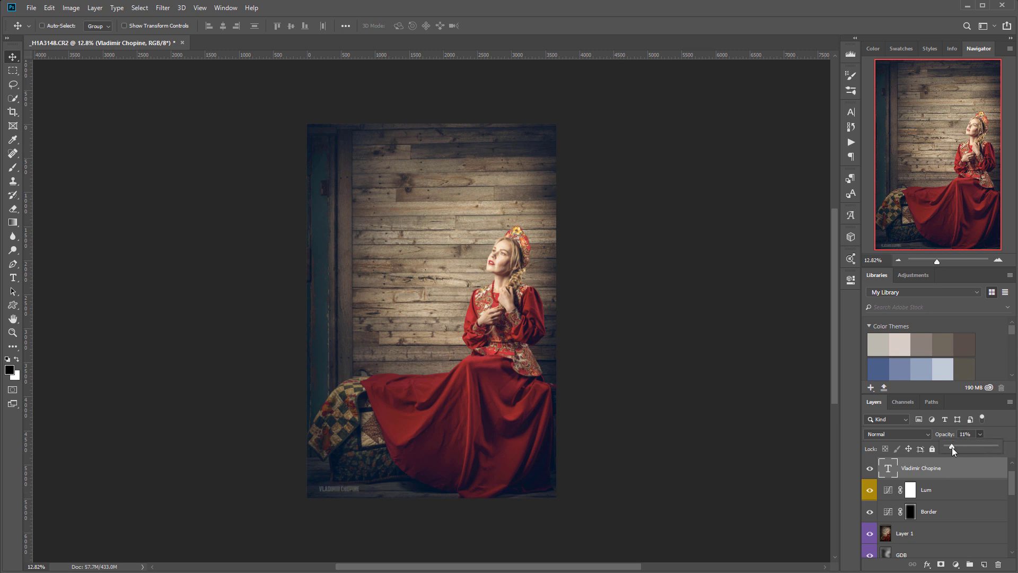
pyautogui.click(610, 393)
pyautogui.click(13, 70)
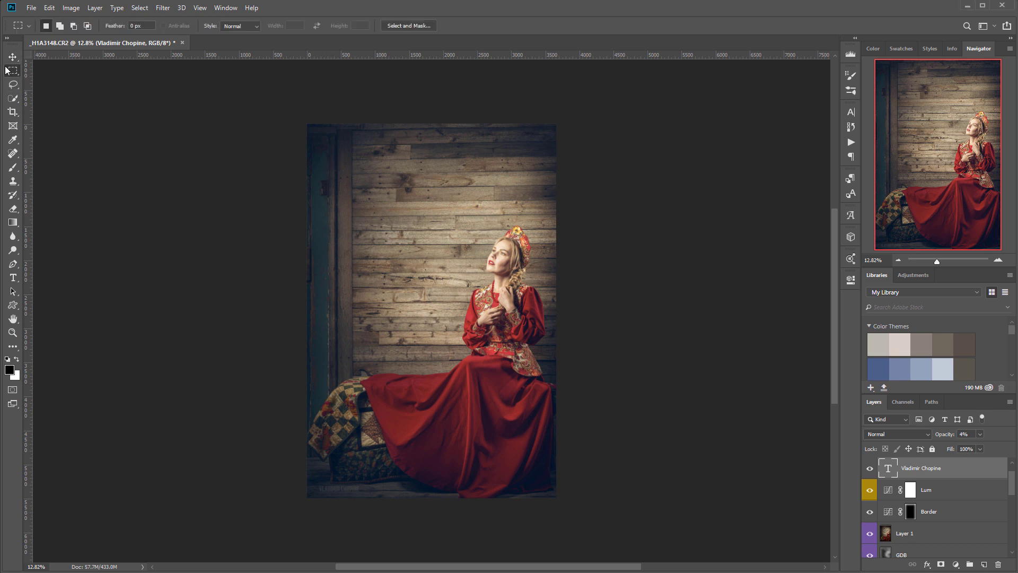
# - Add a new layer and fill a tall rectangle over the left wall with black
pyautogui.click(984, 564)
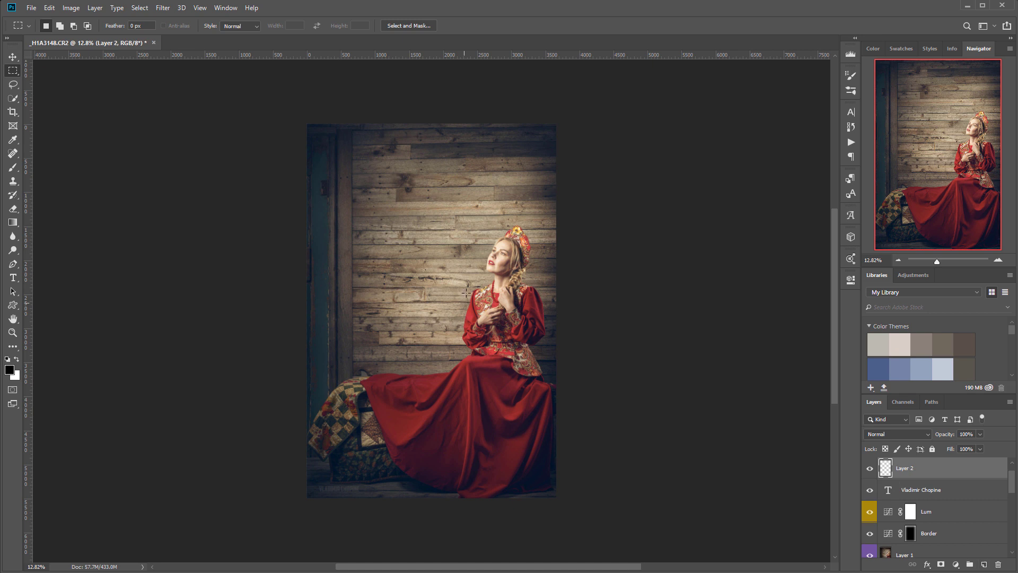
pyautogui.moveTo(330, 144); pyautogui.dragTo(458, 359)
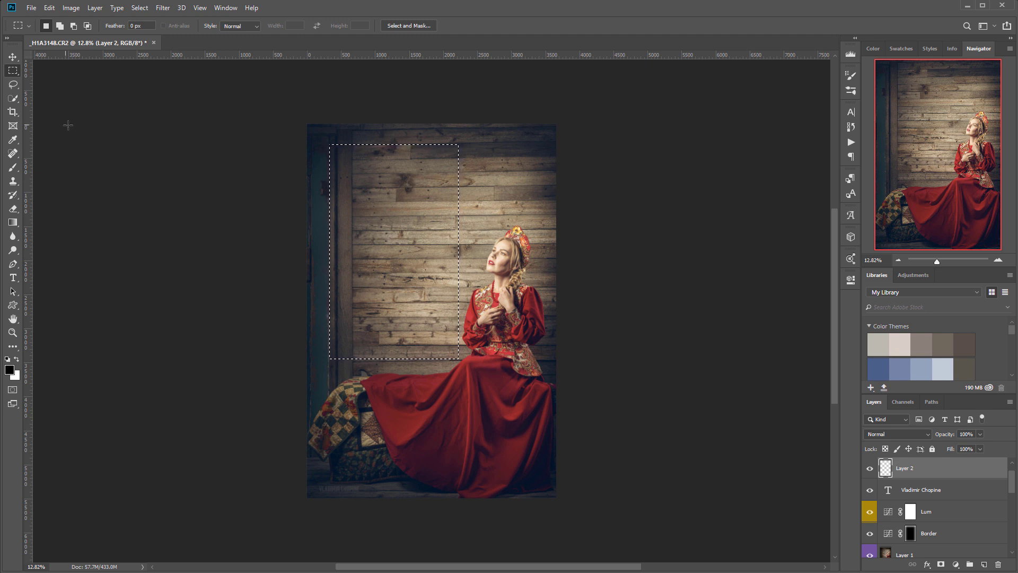
pyautogui.hotkey('alt', 'BackSpace')
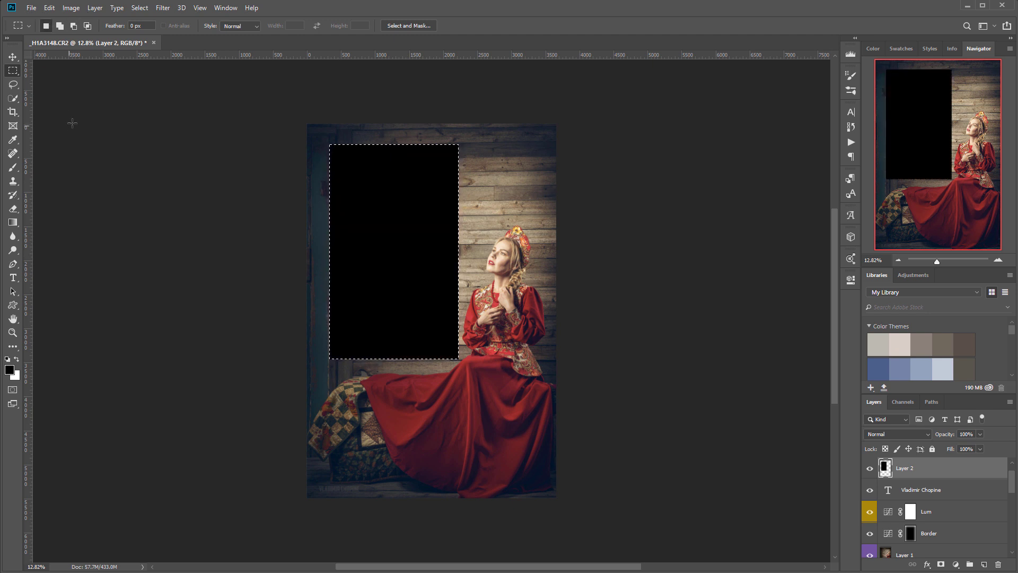
pyautogui.hscroll(-1, 203, 109)
pyautogui.hotkey('ctrl', 'd')
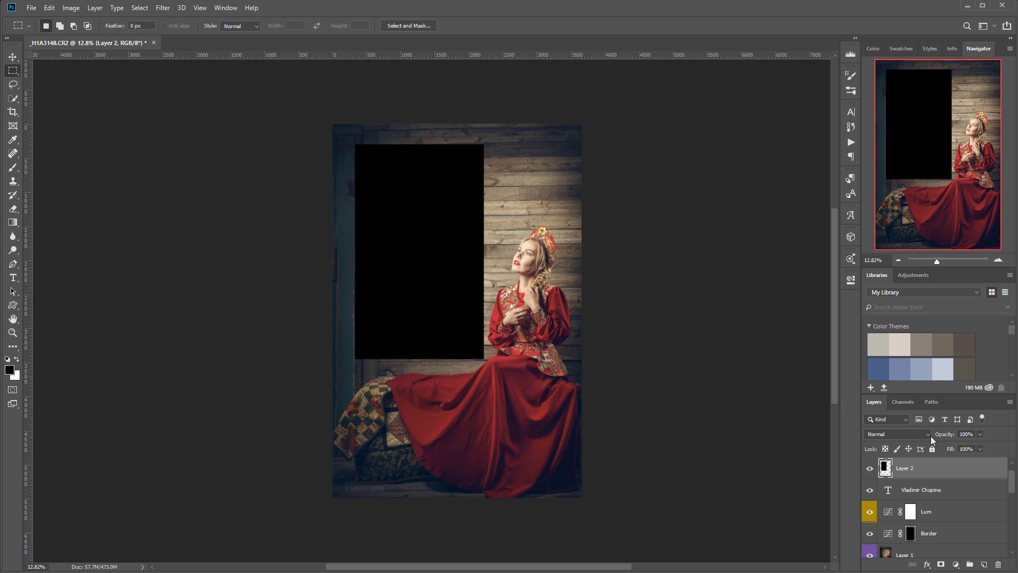
# - Fade the black rectangle layer to 49% opacity and hide it
pyautogui.click(980, 434)
pyautogui.moveTo(937, 444); pyautogui.dragTo(955, 443)
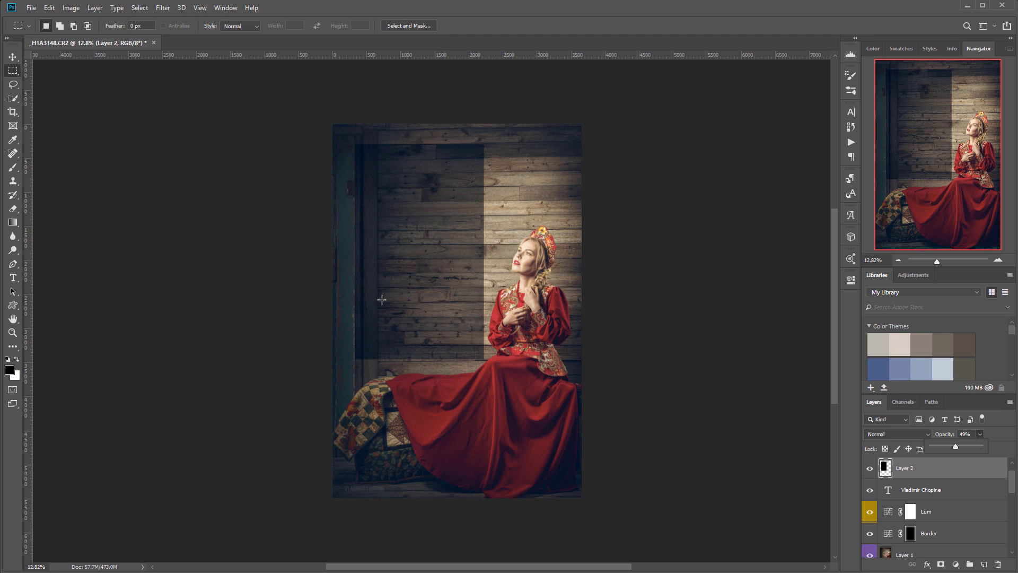
pyautogui.click(859, 466)
pyautogui.click(869, 468)
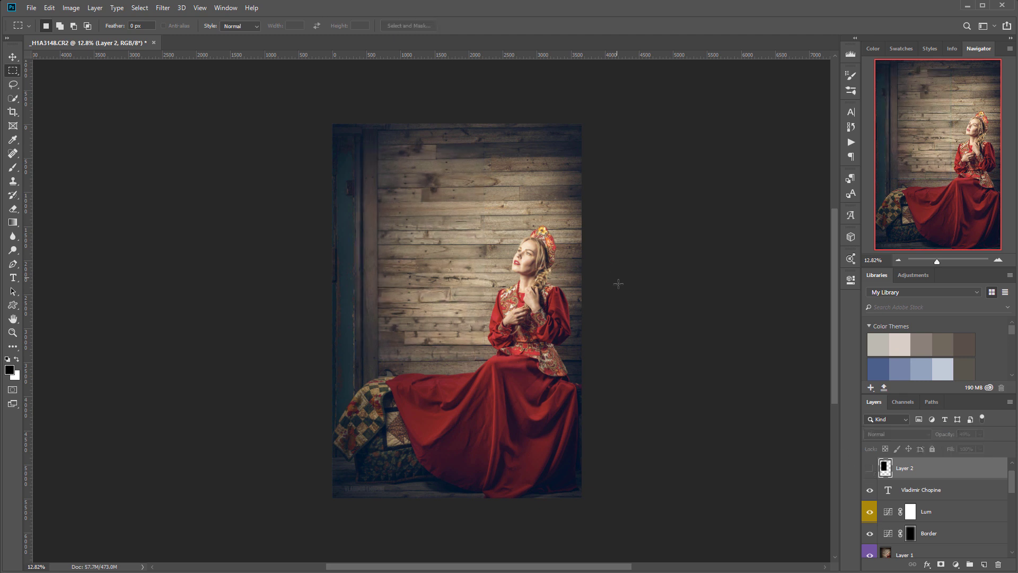